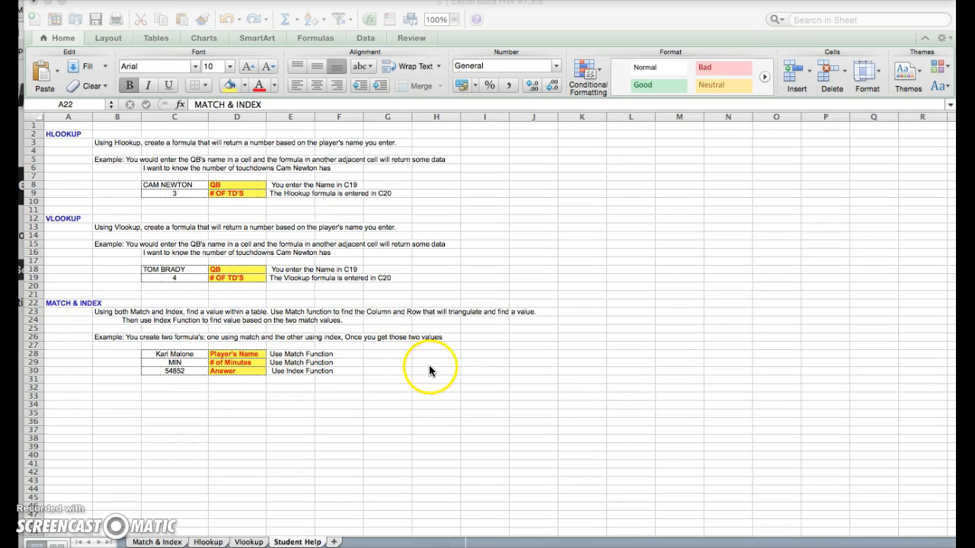
On the Vlookup sheet, type 'QB' in A55 and '# TD's' in B55, then move to A56.
{"action": "left_click", "coordinate": [255, 542]}
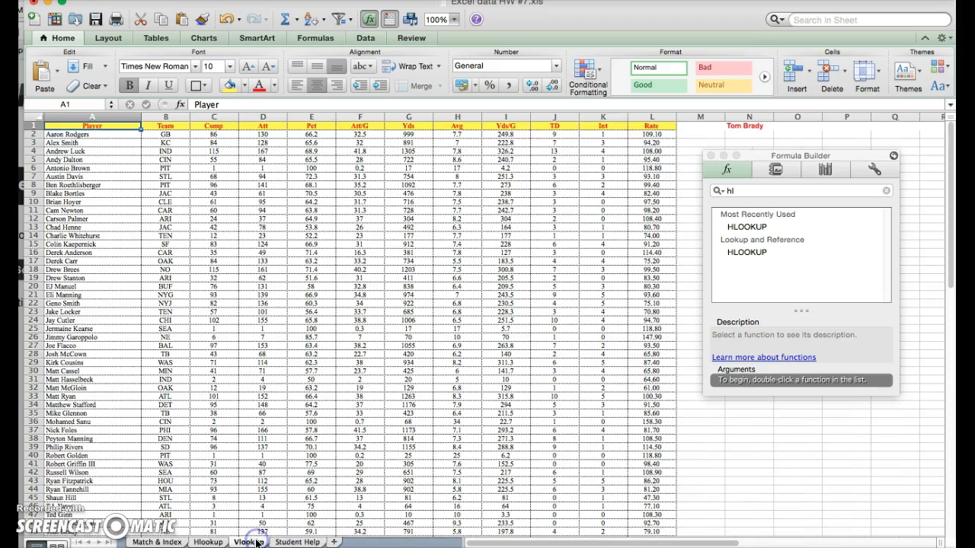
{"action": "scroll", "coordinate": [388, 254], "scroll_direction": "down", "scroll_amount": 5}
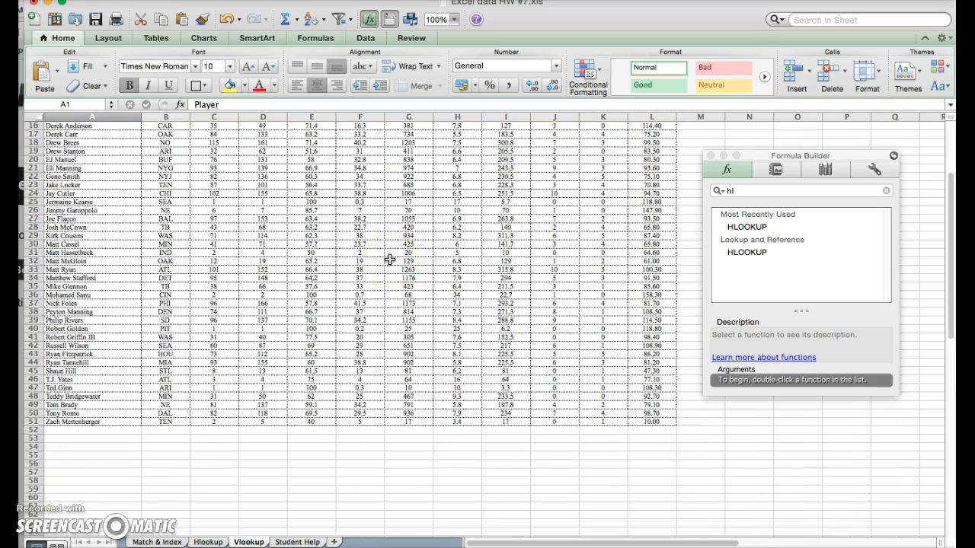
{"action": "scroll", "coordinate": [389, 260], "scroll_direction": "down", "scroll_amount": 2}
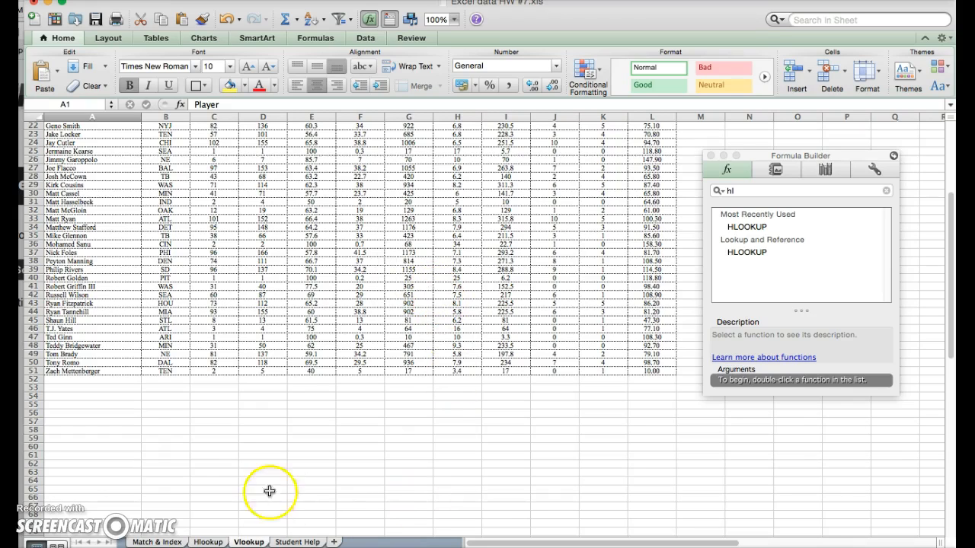
{"action": "left_click", "coordinate": [74, 401]}
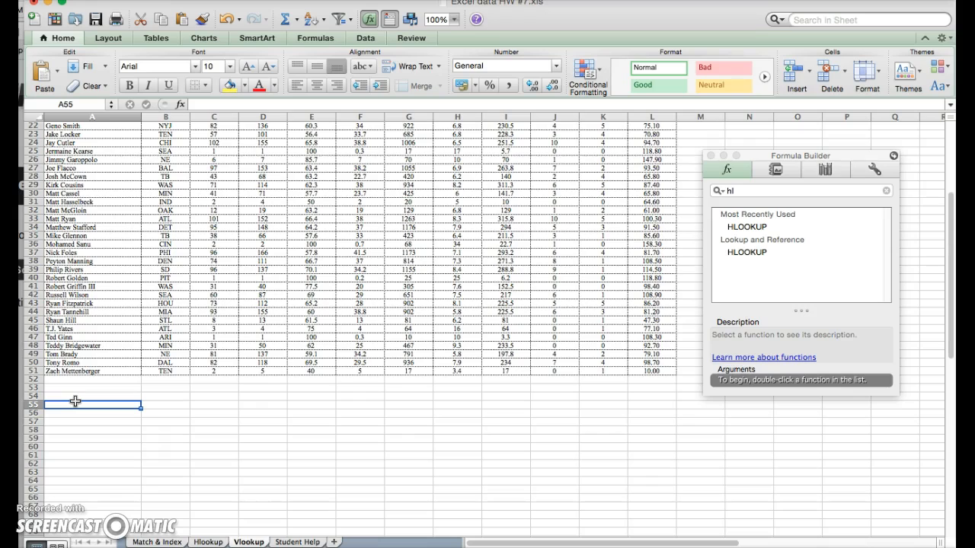
{"action": "type", "text": "Qu"}
{"action": "key", "text": "BackSpace"}
{"action": "type", "text": "B"}
{"action": "key", "text": "Tab"}
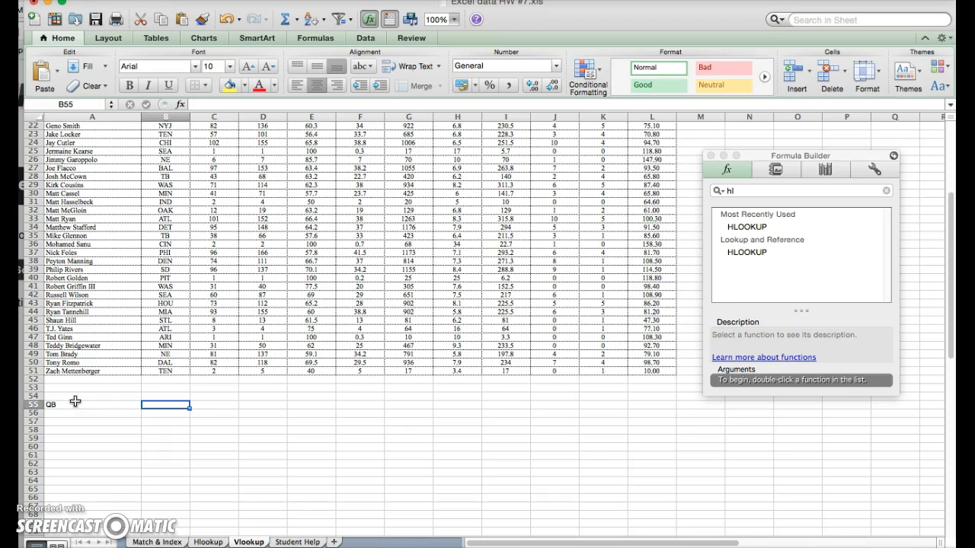
{"action": "type", "text": "# TD's"}
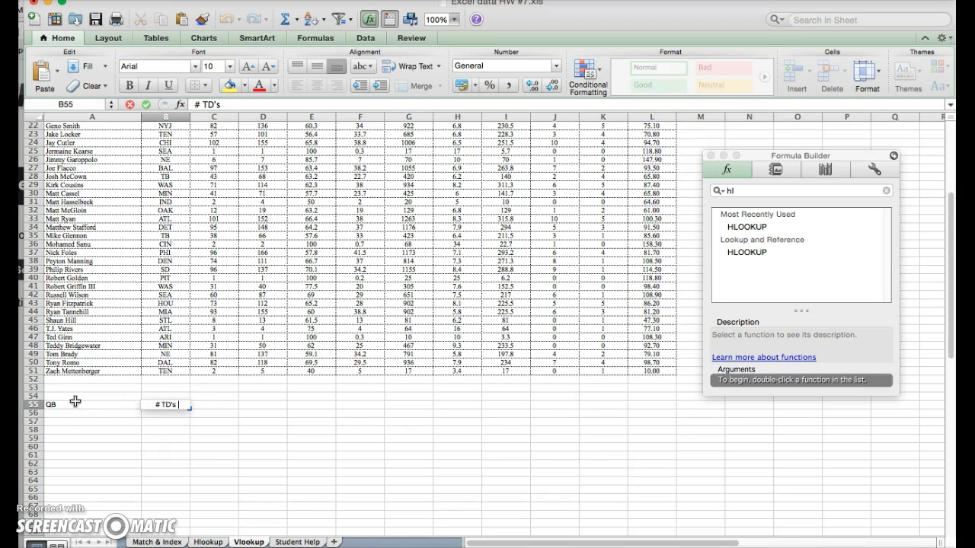
{"action": "left_click", "coordinate": [74, 408]}
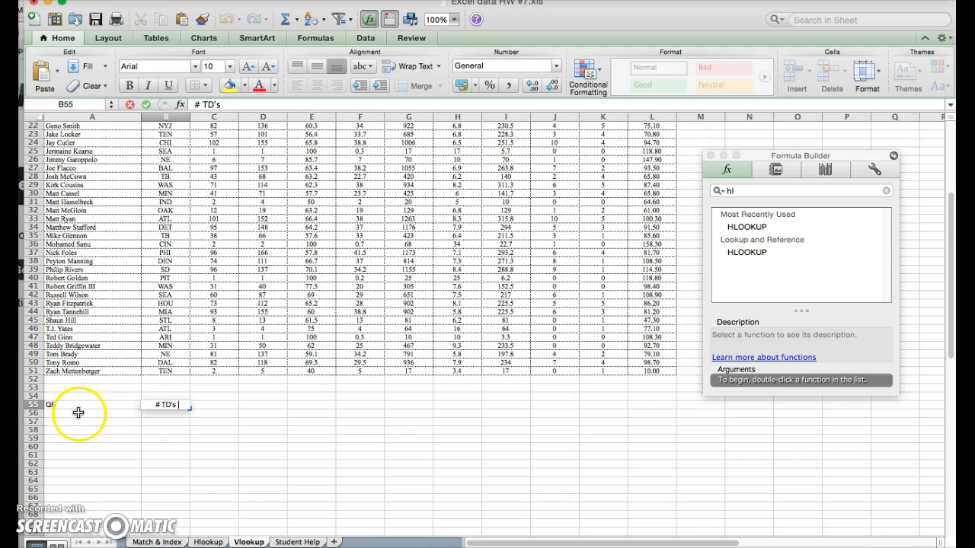
{"action": "left_click", "coordinate": [78, 411]}
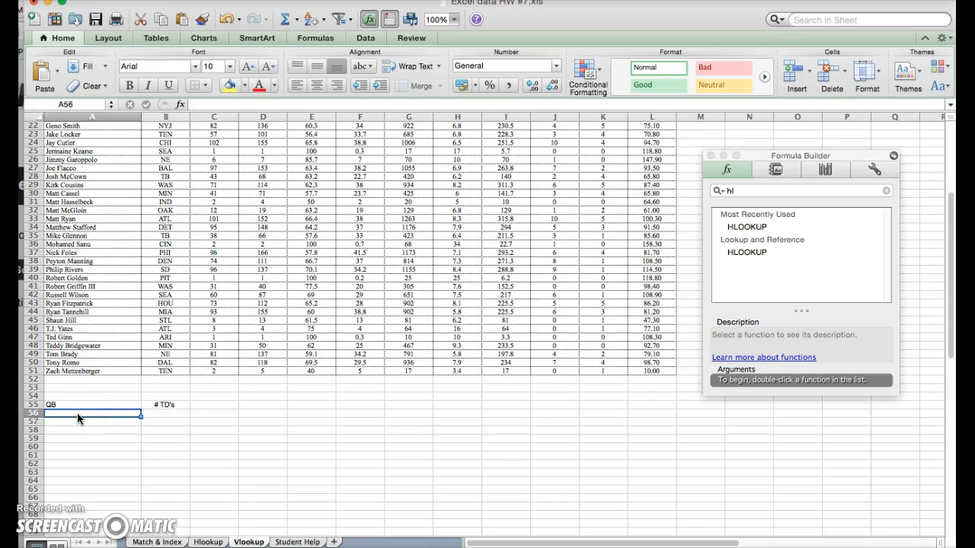
Start a VLOOKUP in A56 with B56 as the lookup value and a1:l51 as the table array.
{"action": "type", "text": "="}
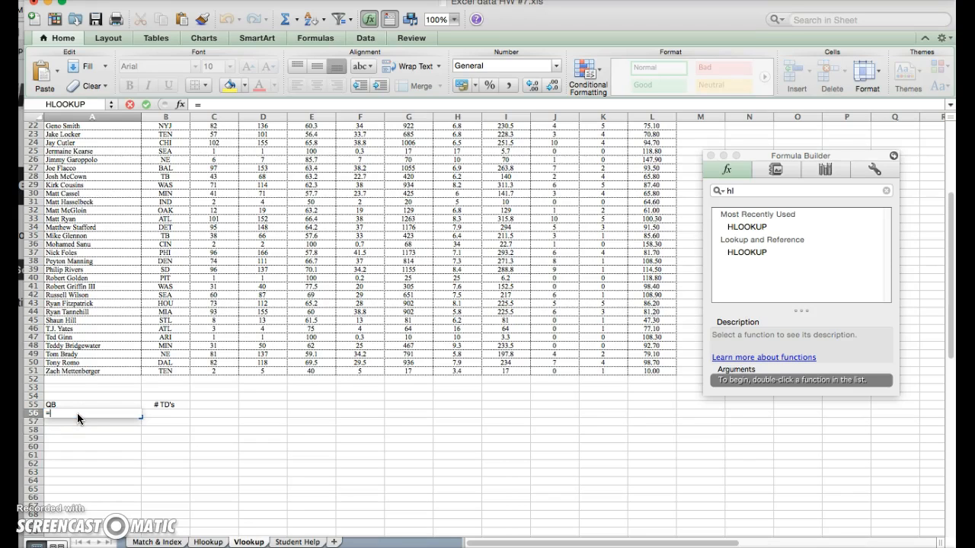
{"action": "type", "text": "vLOOKUP"}
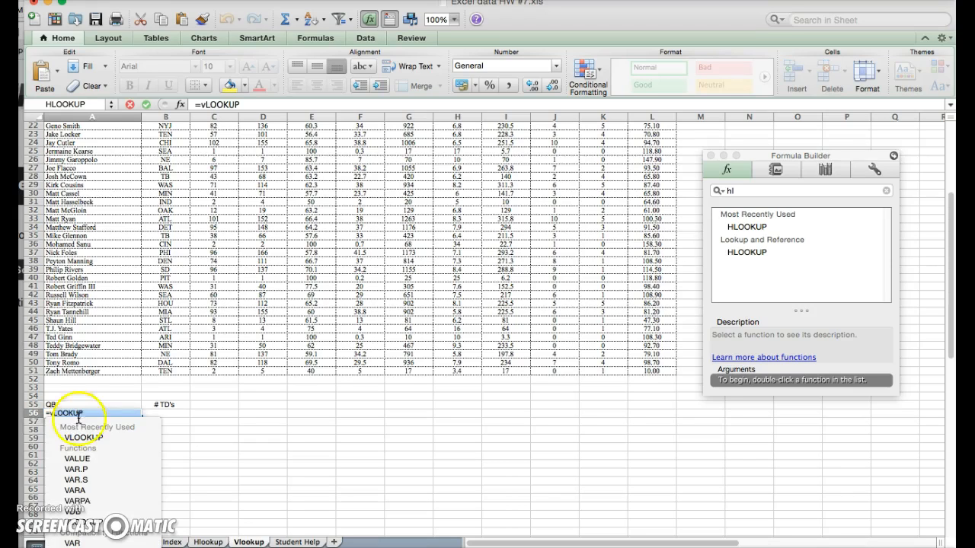
{"action": "double_click", "coordinate": [84, 437]}
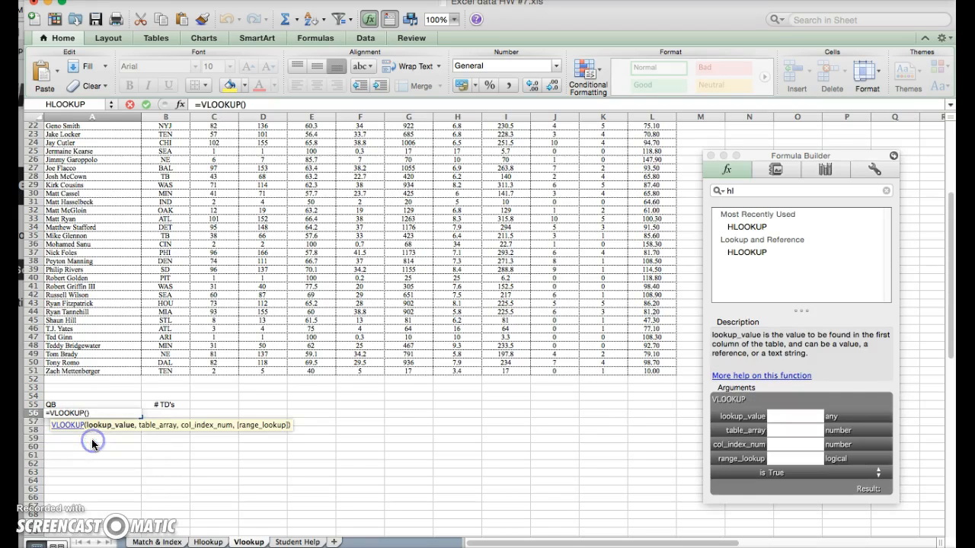
{"action": "left_click", "coordinate": [776, 420]}
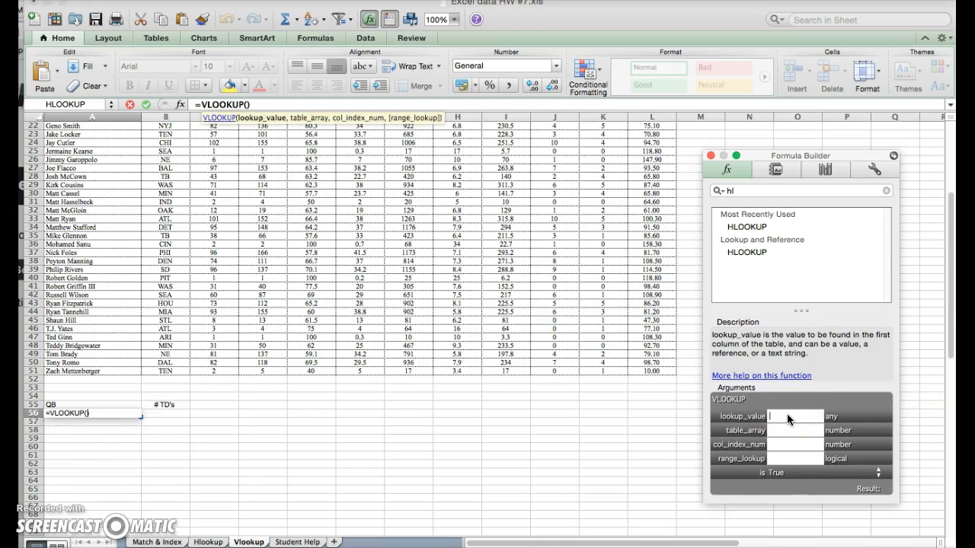
{"action": "left_click_drag", "start_coordinate": [228, 423], "coordinate": [174, 413]}
{"action": "left_click", "coordinate": [808, 437]}
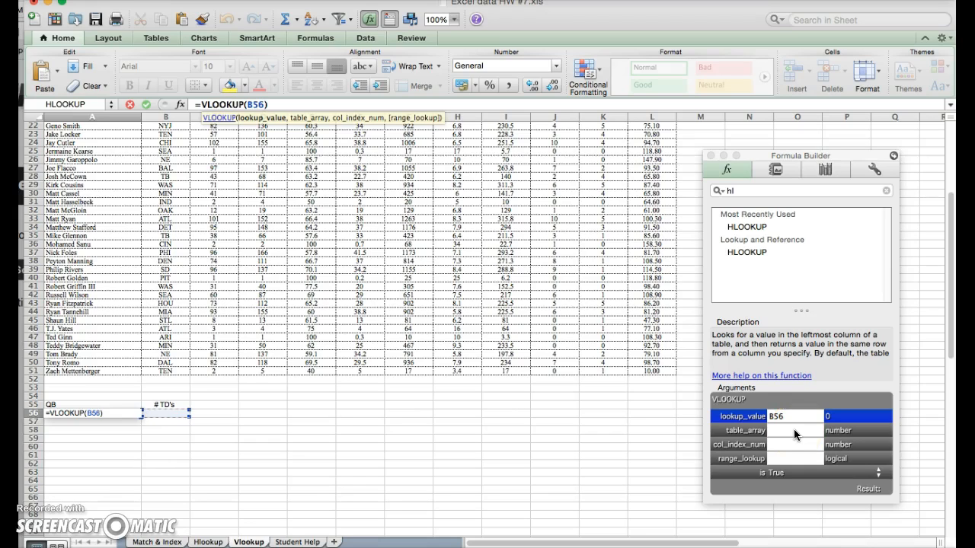
{"action": "left_click", "coordinate": [794, 433]}
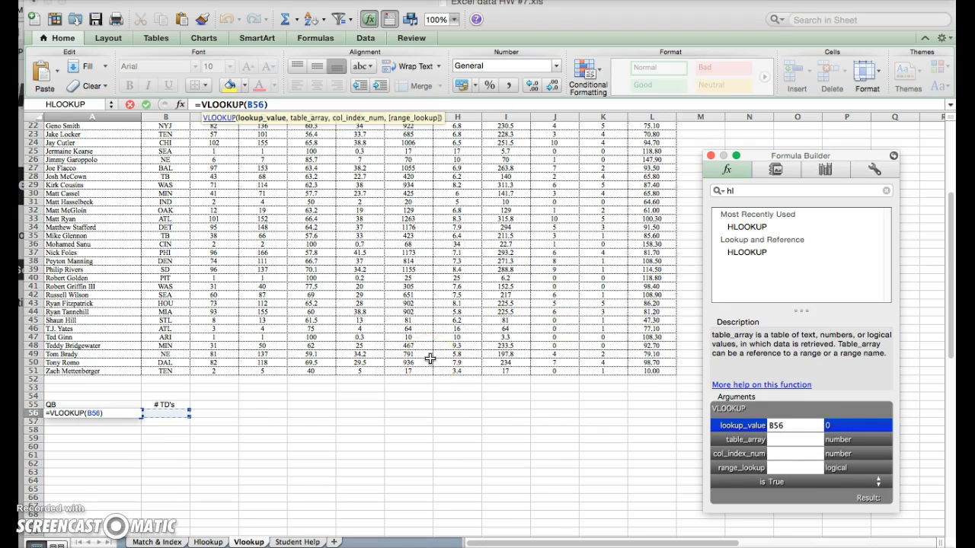
{"action": "type", "text": "a1"}
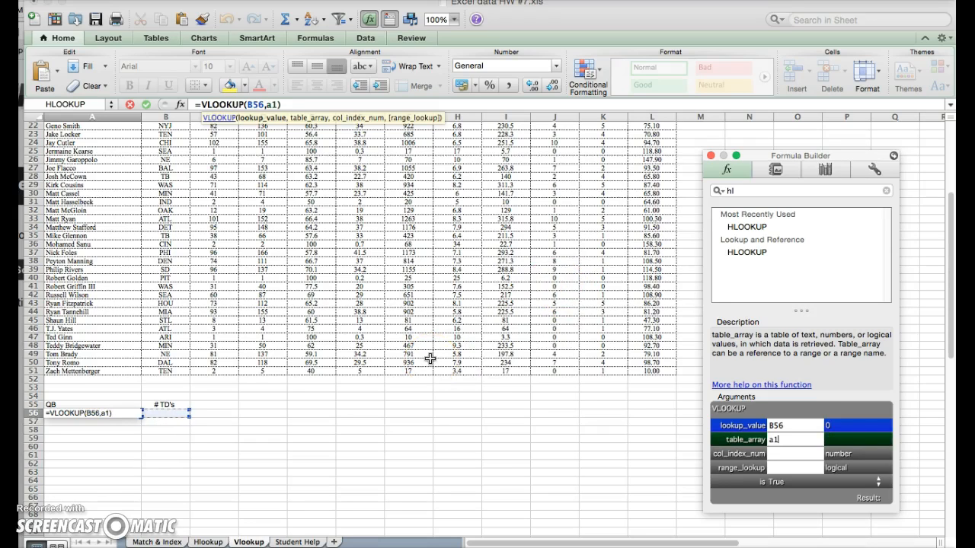
{"action": "type", "text": ":l51"}
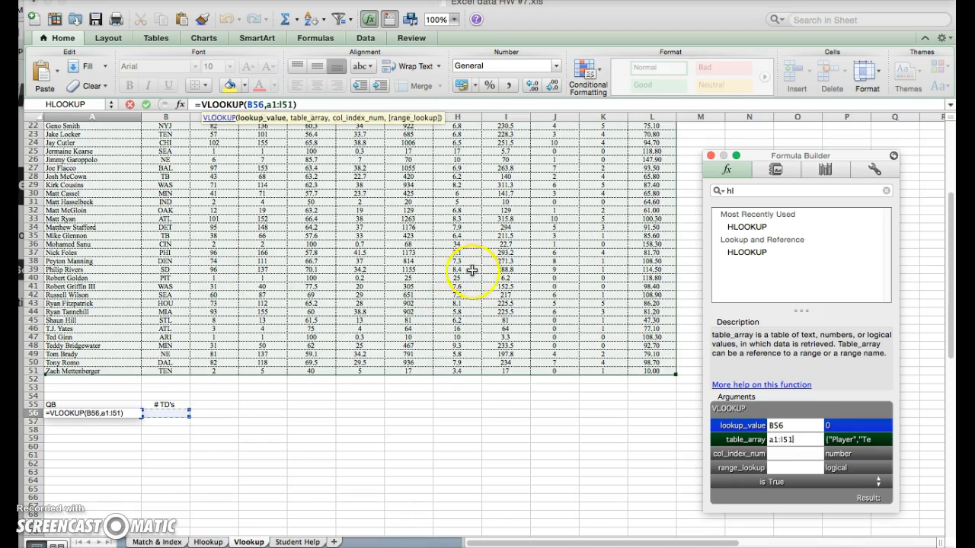
Enter 10 as the VLOOKUP column index number in Formula Builder.
{"action": "left_click", "coordinate": [809, 453]}
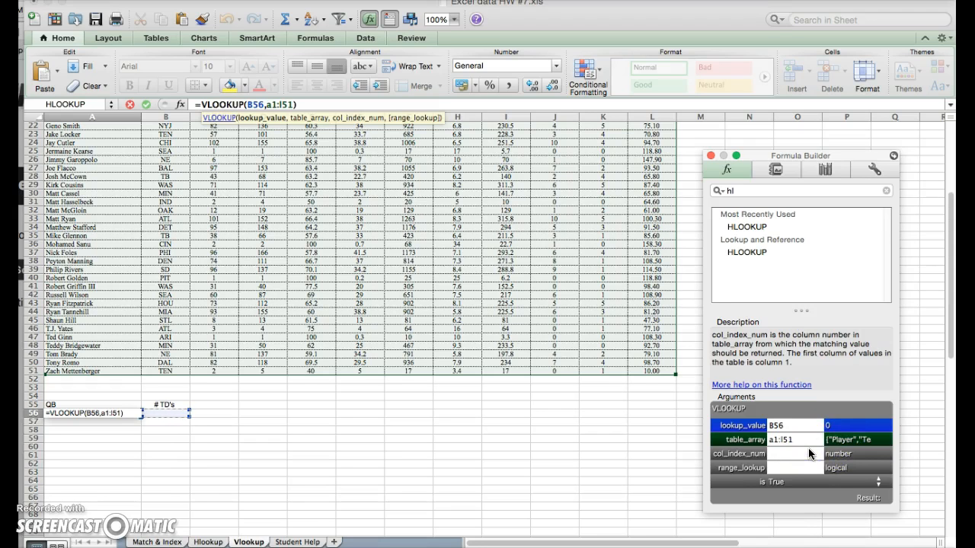
{"action": "left_click", "coordinate": [121, 270]}
{"action": "scroll", "coordinate": [122, 270], "scroll_direction": "up", "scroll_amount": 10}
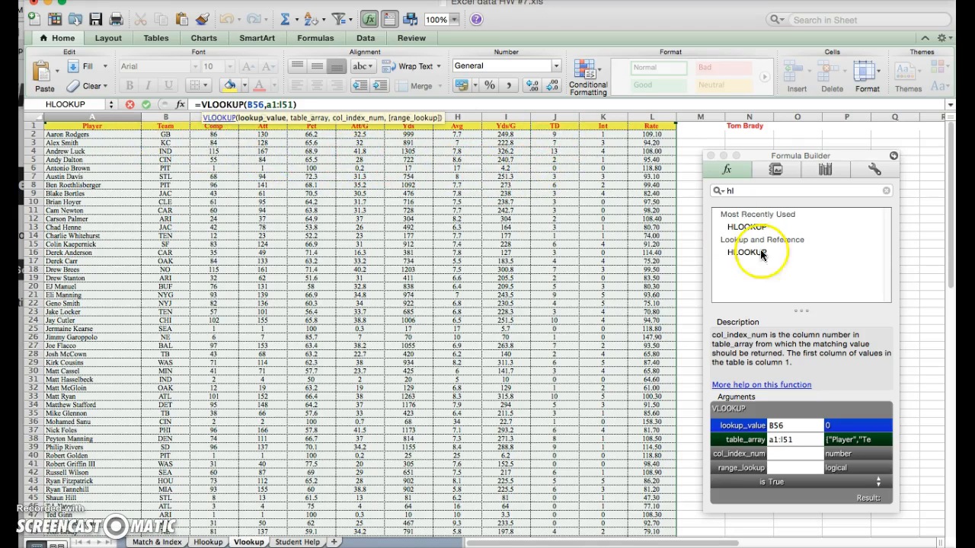
{"action": "left_click", "coordinate": [784, 453]}
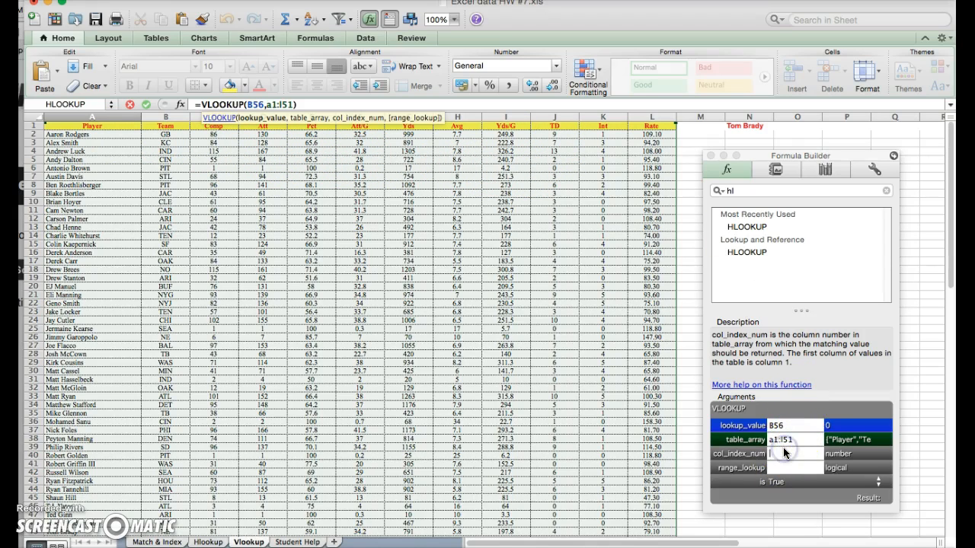
{"action": "type", "text": "10"}
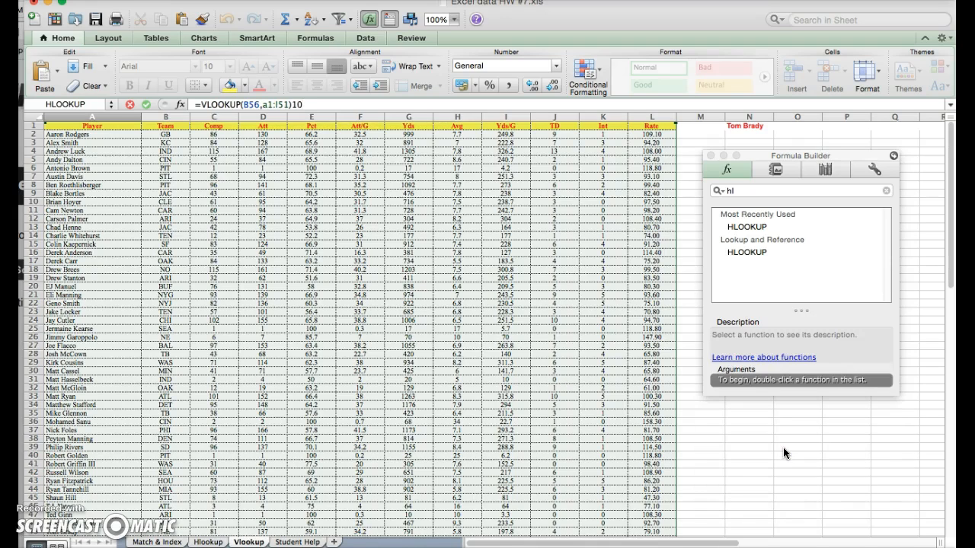
{"action": "key", "text": "BackSpace"}
{"action": "key", "text": "BackSpace"}
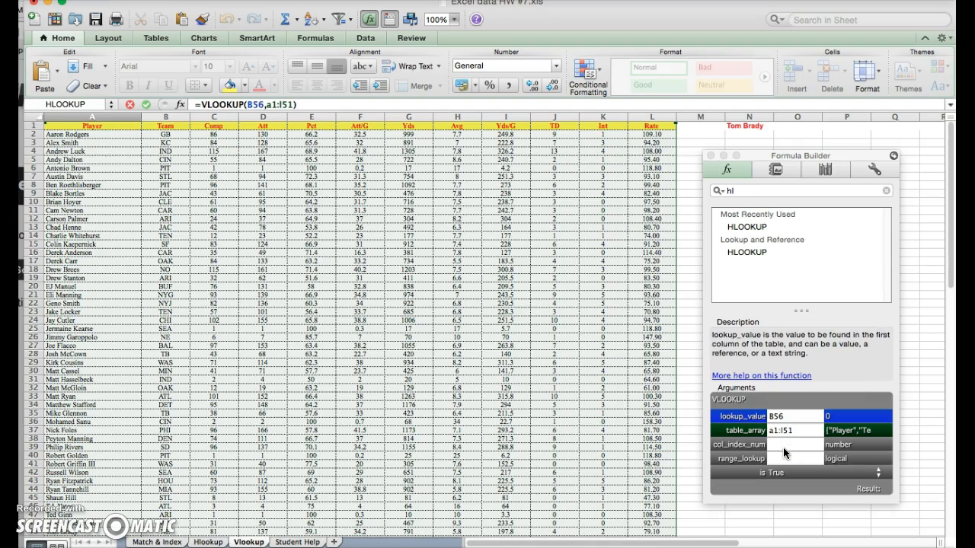
{"action": "left_click", "coordinate": [783, 453]}
{"action": "type", "text": "10"}
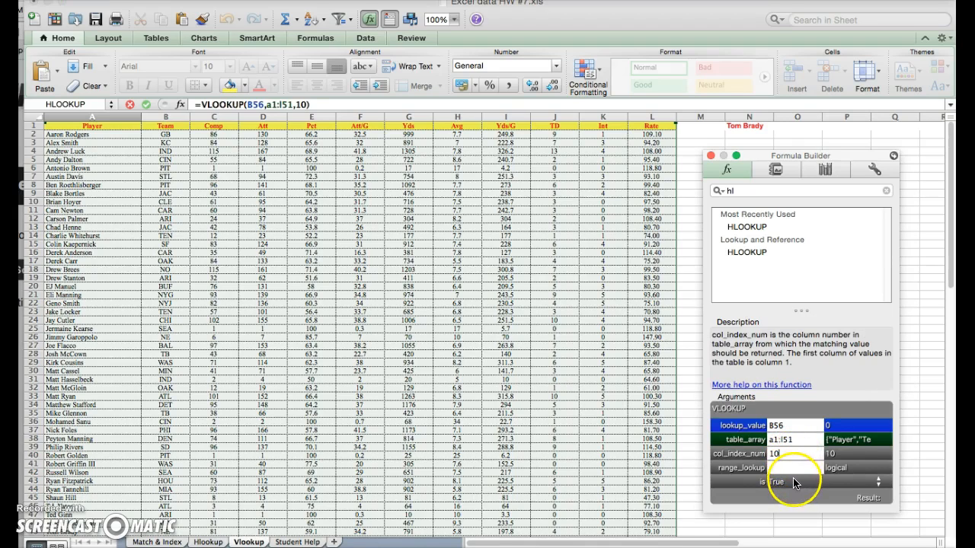
Set range_lookup to False and commit the A56 VLOOKUP formula.
{"action": "left_click", "coordinate": [795, 484]}
{"action": "left_click", "coordinate": [791, 469]}
{"action": "left_click", "coordinate": [791, 469]}
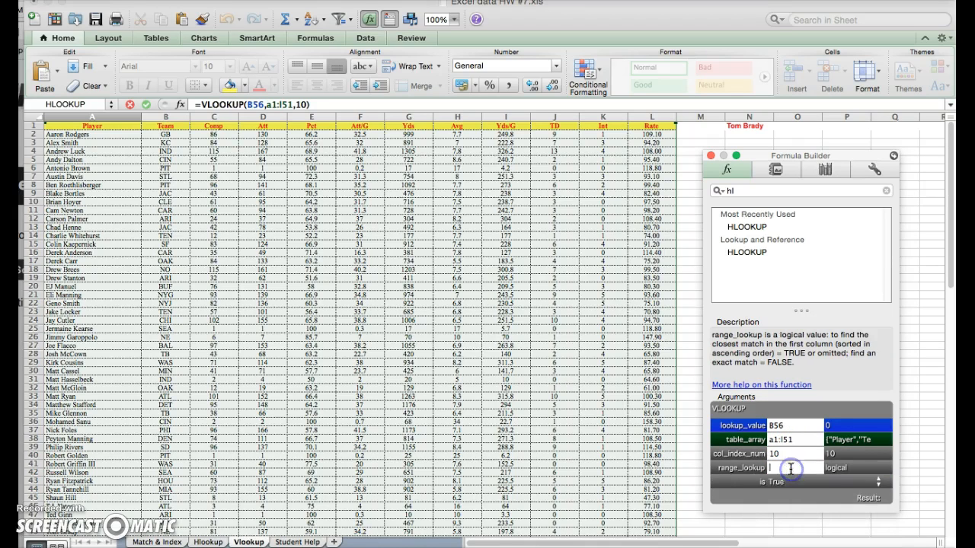
{"action": "type", "text": "False"}
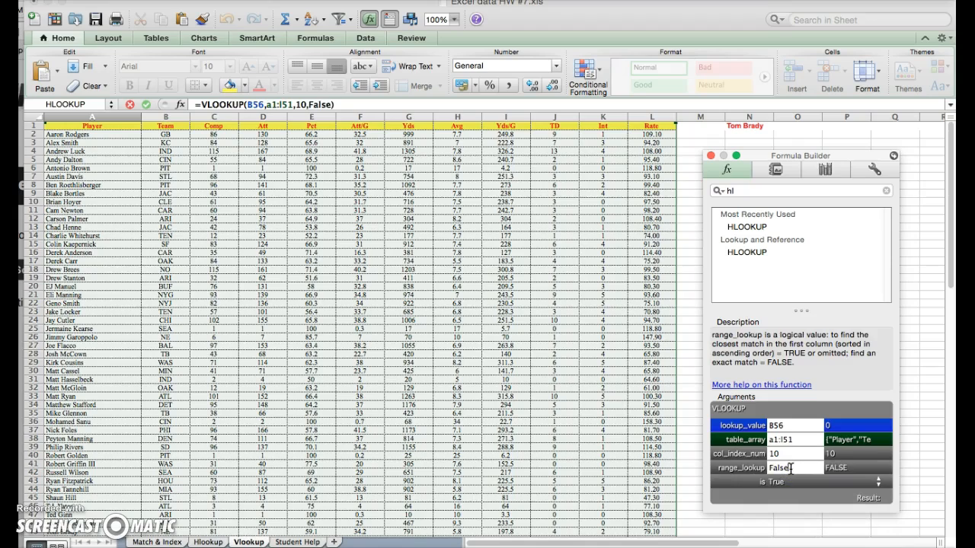
{"action": "key", "text": "Return"}
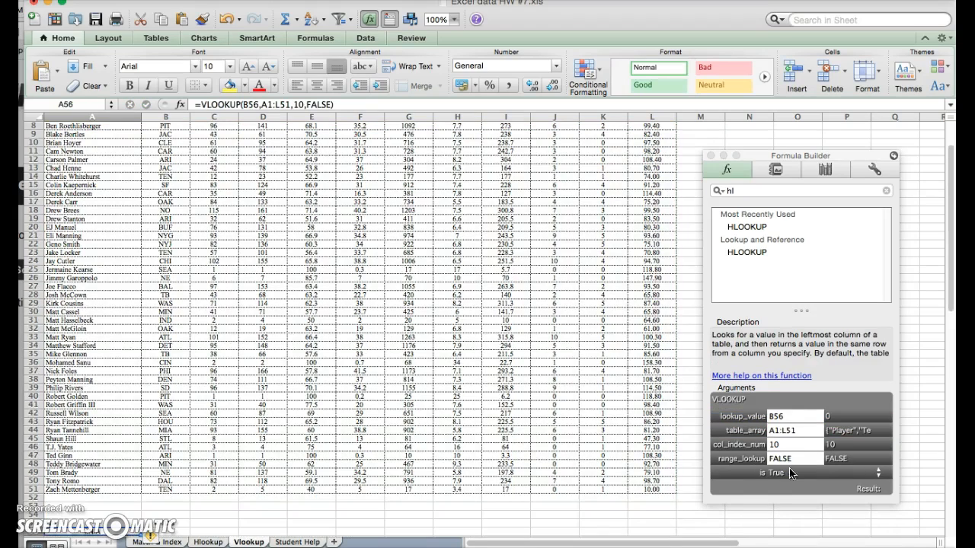
{"action": "scroll", "coordinate": [118, 422], "scroll_direction": "down", "scroll_amount": 2}
Re-confirm the A56 VLOOKUP formula unchanged while it shows #N/A.
{"action": "left_click", "coordinate": [98, 457]}
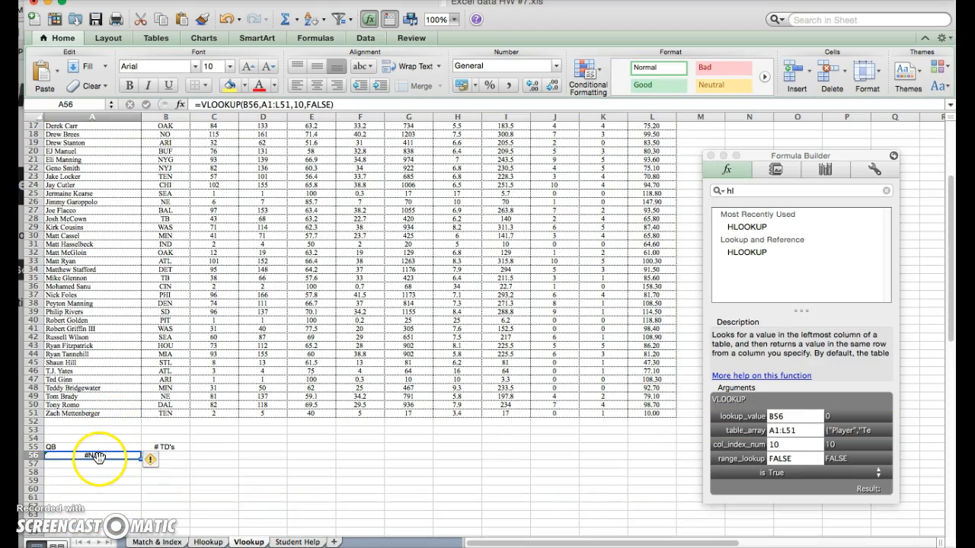
{"action": "double_click", "coordinate": [99, 457]}
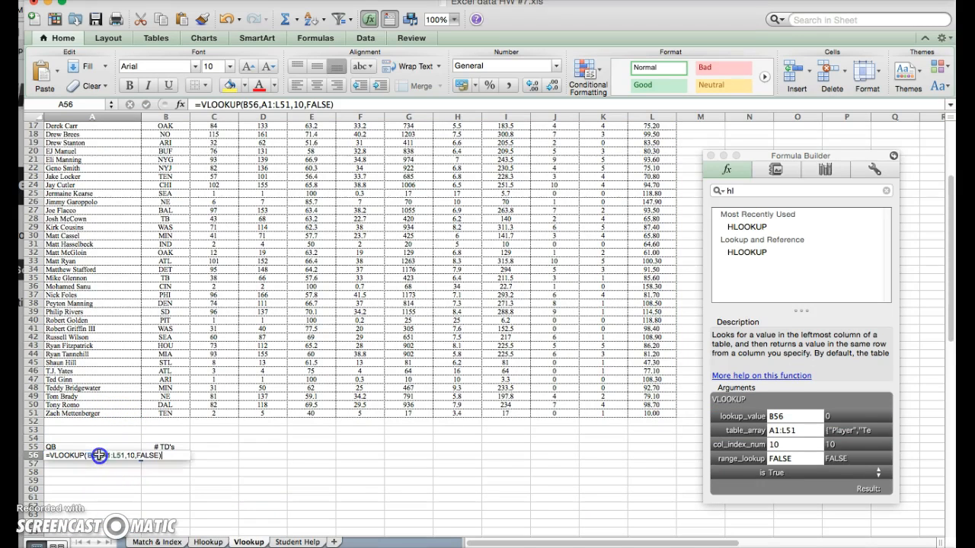
{"action": "key", "text": "Return"}
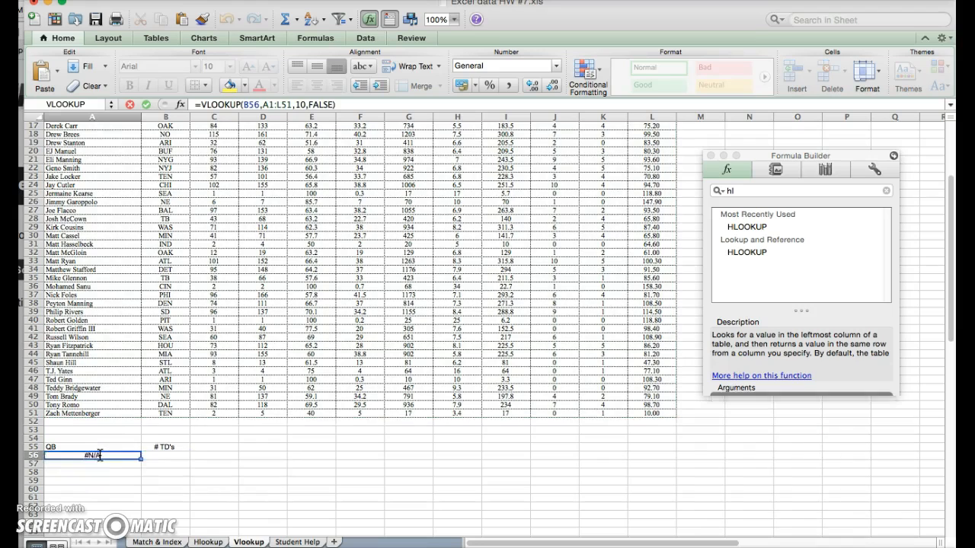
Enter 'Drew Brees' in B56 so A56 returns 7 touchdowns.
{"action": "left_click", "coordinate": [152, 458]}
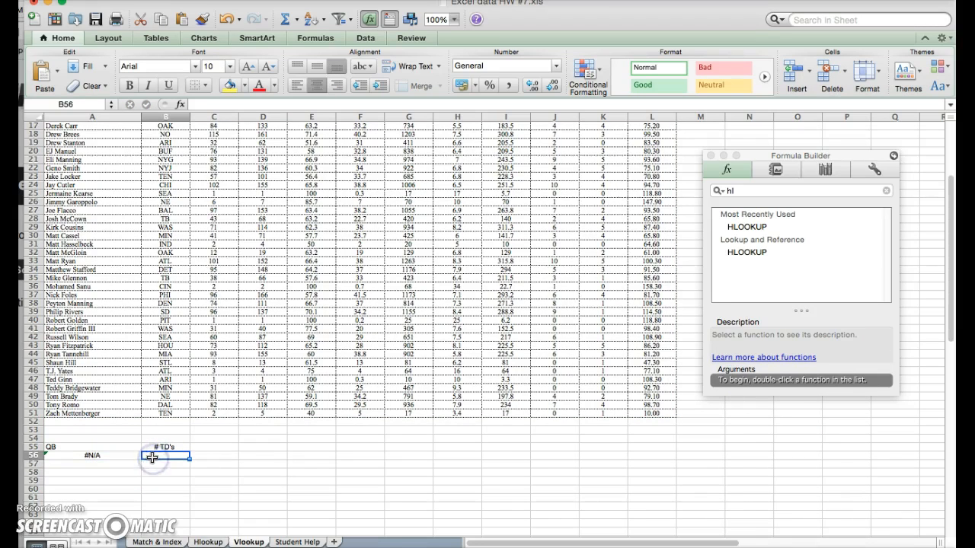
{"action": "type", "text": "An"}
{"action": "key", "text": "BackSpace"}
{"action": "key", "text": "BackSpace"}
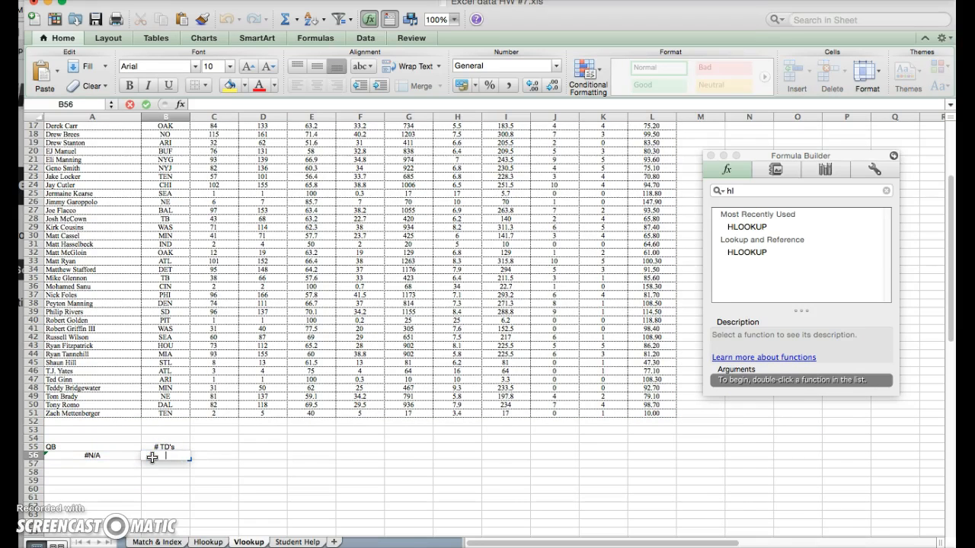
{"action": "type", "text": "Drew Brrees"}
{"action": "key", "text": "Return"}
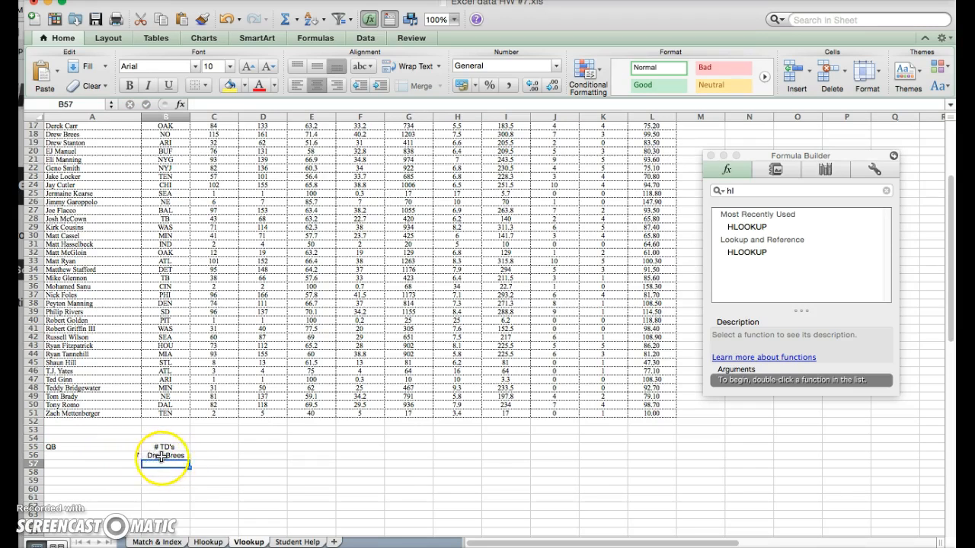
Relabel the headers: 'QB' in B55 and 'Touchdowns' in A55.
{"action": "left_click", "coordinate": [156, 447]}
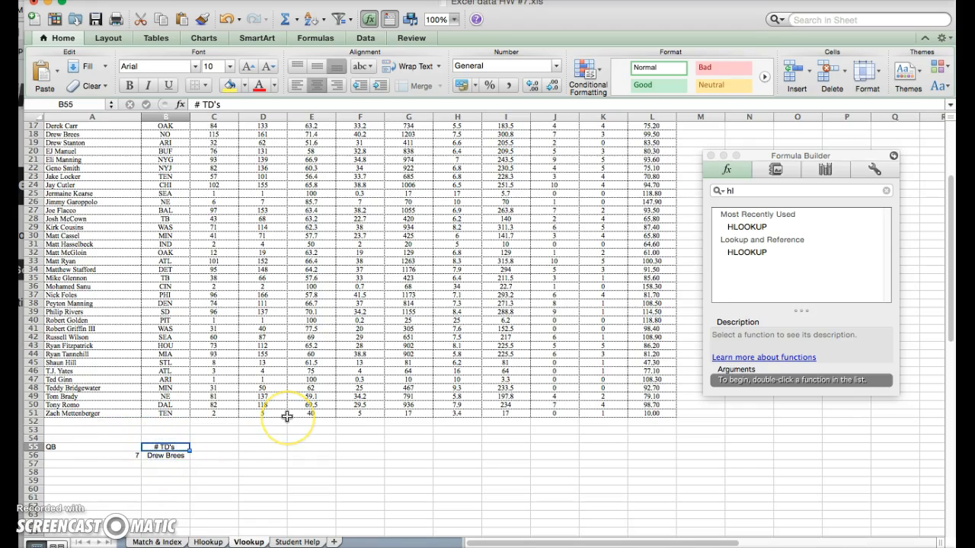
{"action": "type", "text": "QB"}
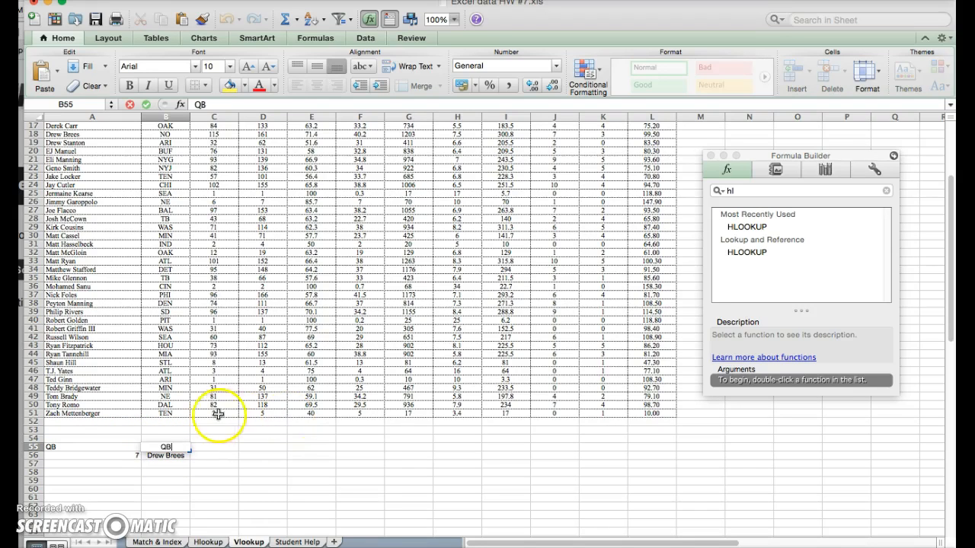
{"action": "left_click", "coordinate": [98, 452]}
{"action": "left_click", "coordinate": [98, 445]}
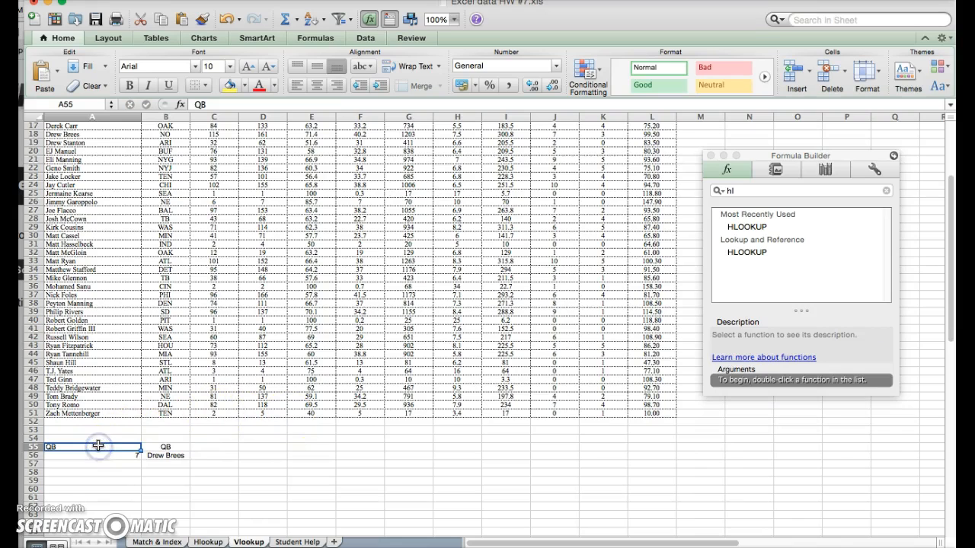
{"action": "type", "text": "Touchdowns"}
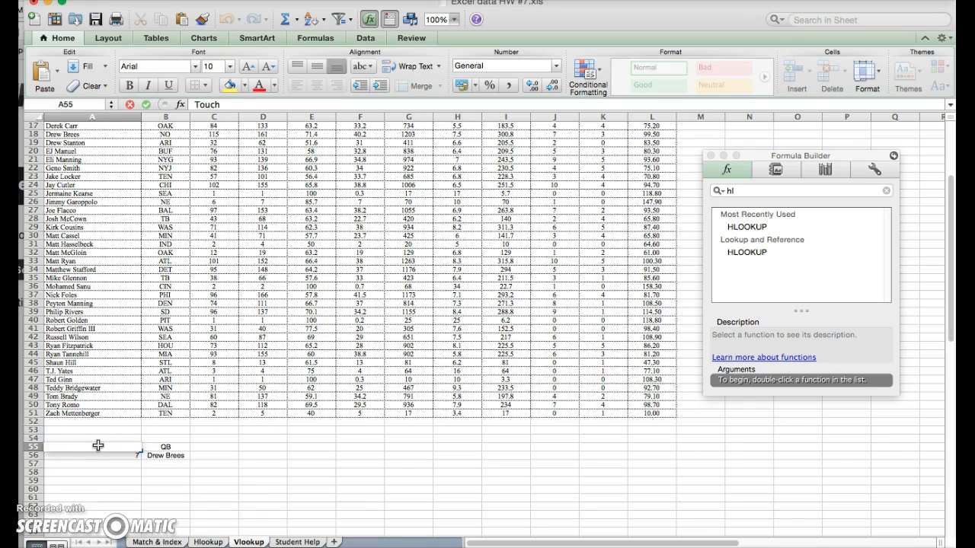
{"action": "key", "text": "Return"}
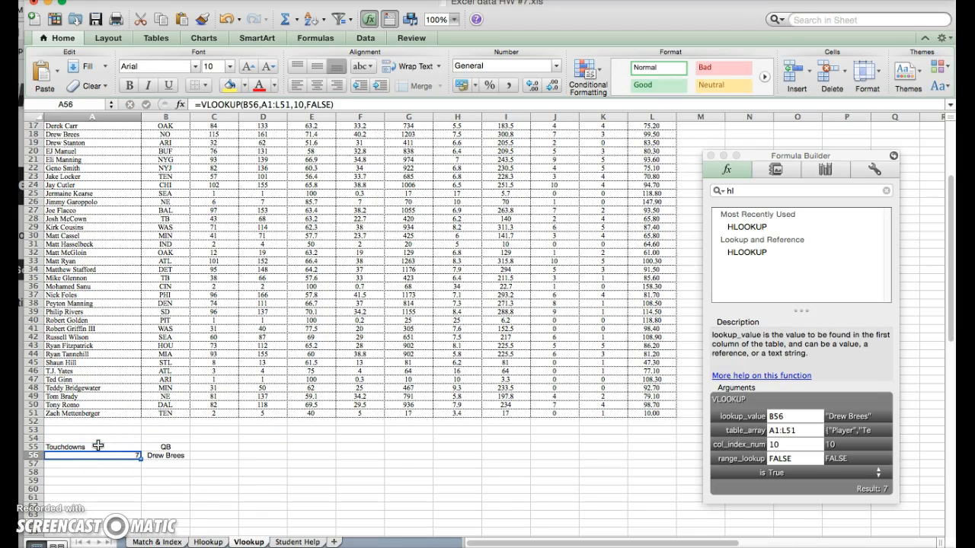
Replace the quarterback in B56 with 'Russell Wilson', returning 6 touchdowns.
{"action": "left_click", "coordinate": [166, 455]}
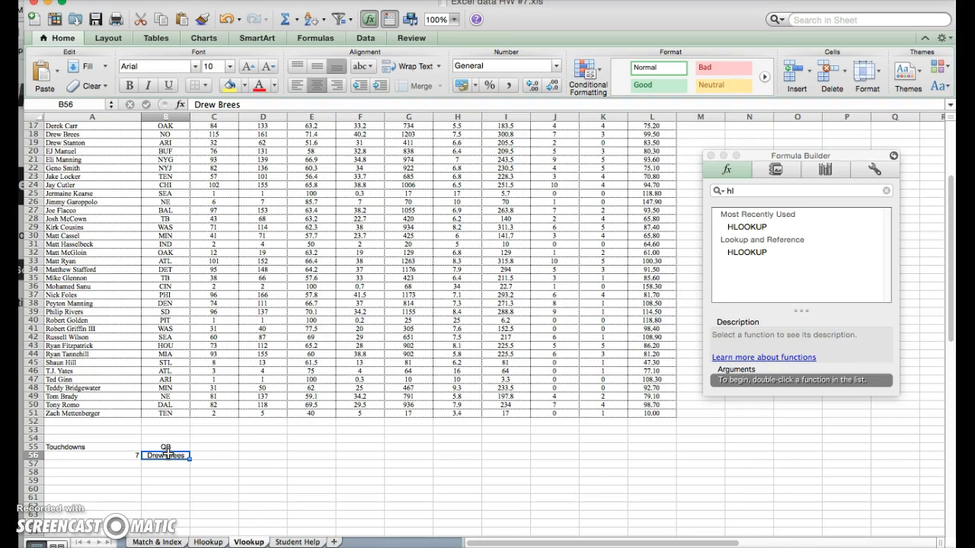
{"action": "type", "text": "Russell Wilson"}
{"action": "key", "text": "Return"}
{"action": "left_click", "coordinate": [163, 453]}
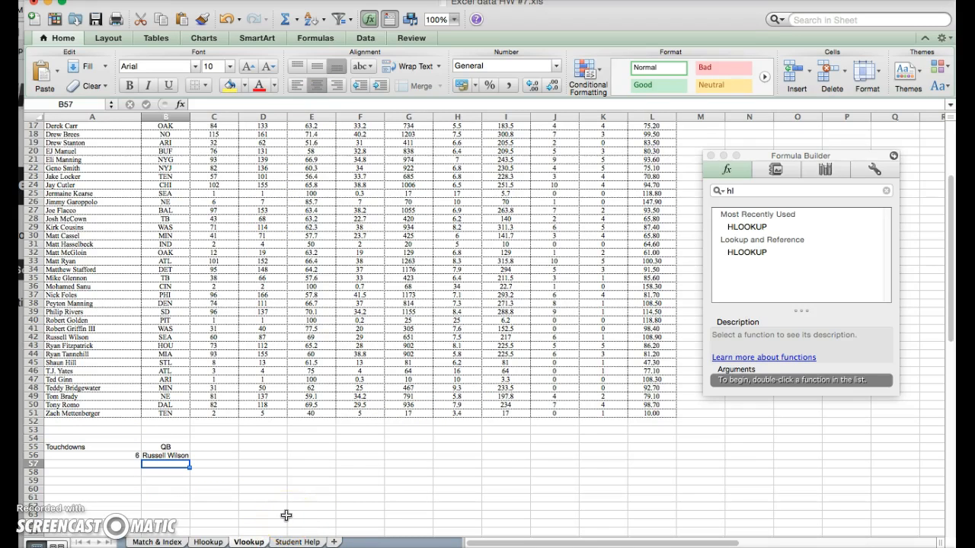
{"action": "left_click", "coordinate": [163, 531]}
On the Match & Index sheet, type 'Statistic' in A31 and move it to B31.
{"action": "left_click", "coordinate": [159, 540]}
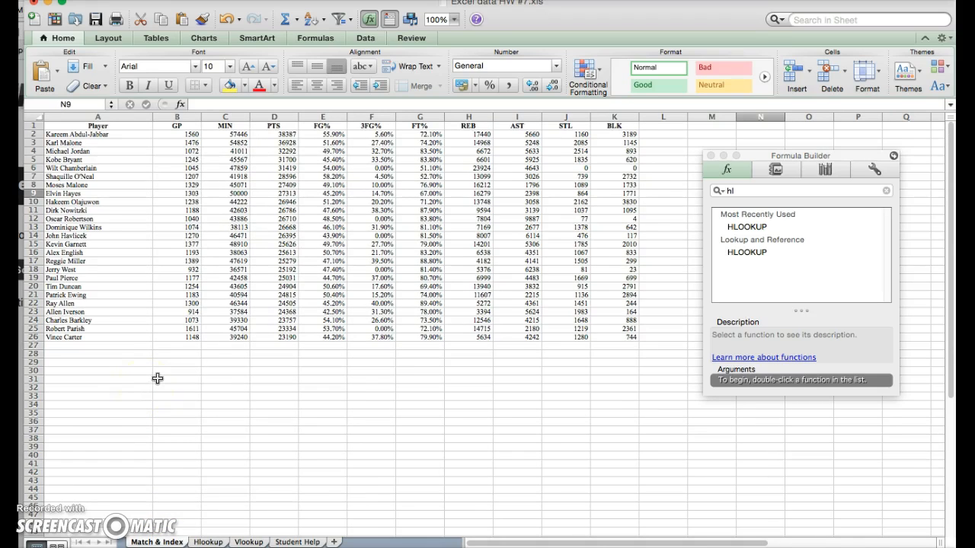
{"action": "left_click", "coordinate": [99, 377]}
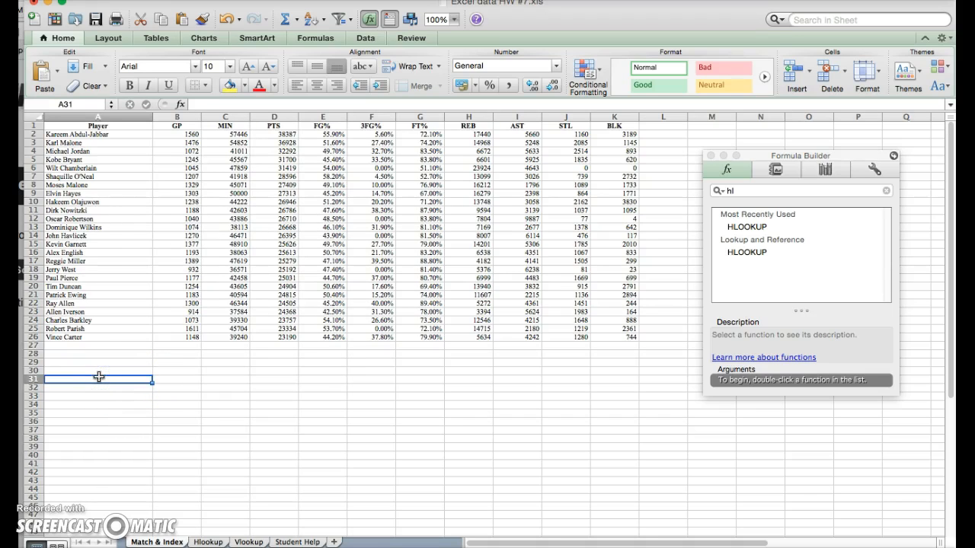
{"action": "type", "text": "Statistic"}
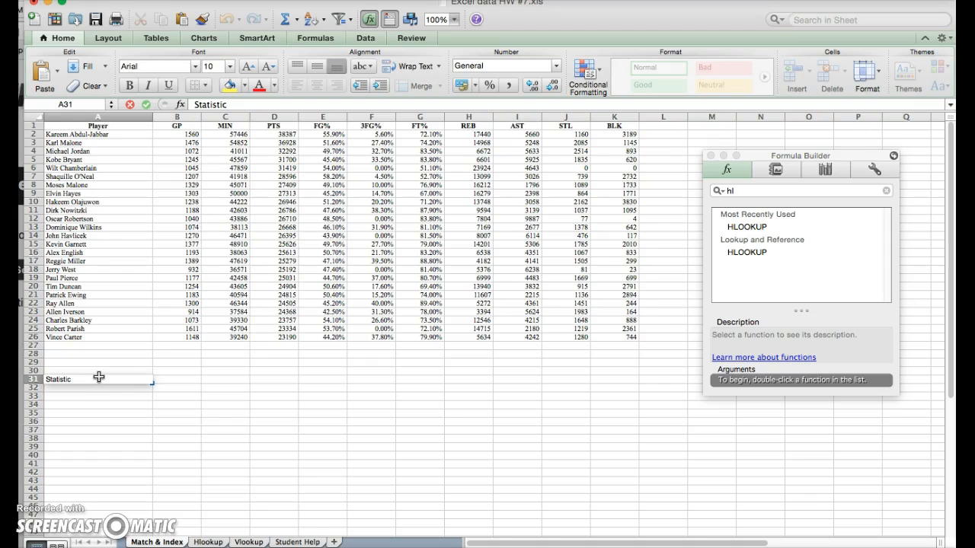
{"action": "key", "text": "Tab"}
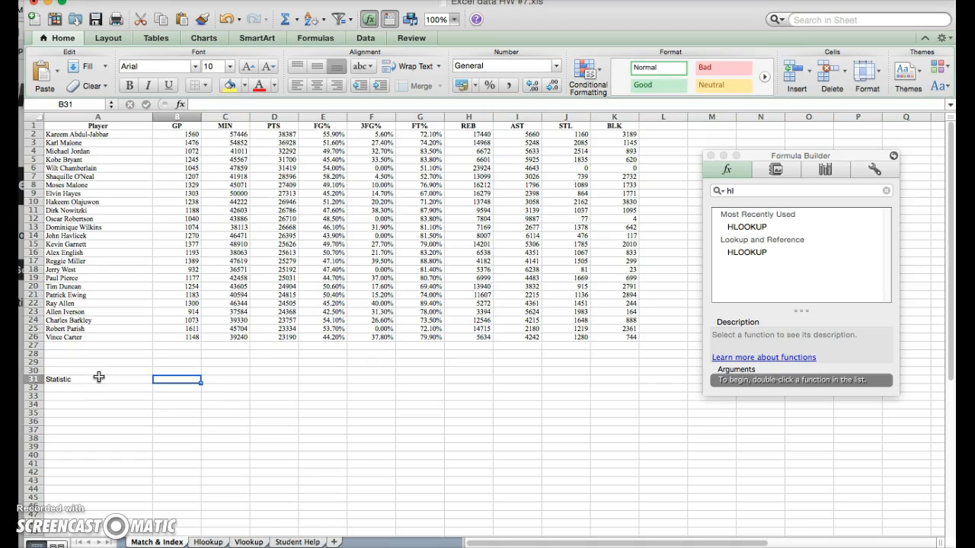
{"action": "left_click", "coordinate": [99, 377]}
{"action": "key", "text": "Return"}
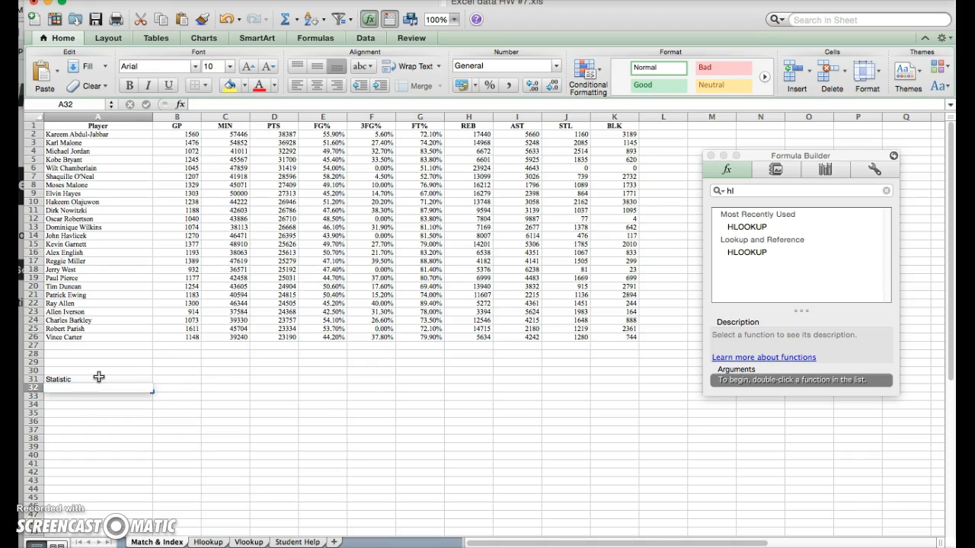
{"action": "left_click", "coordinate": [99, 377]}
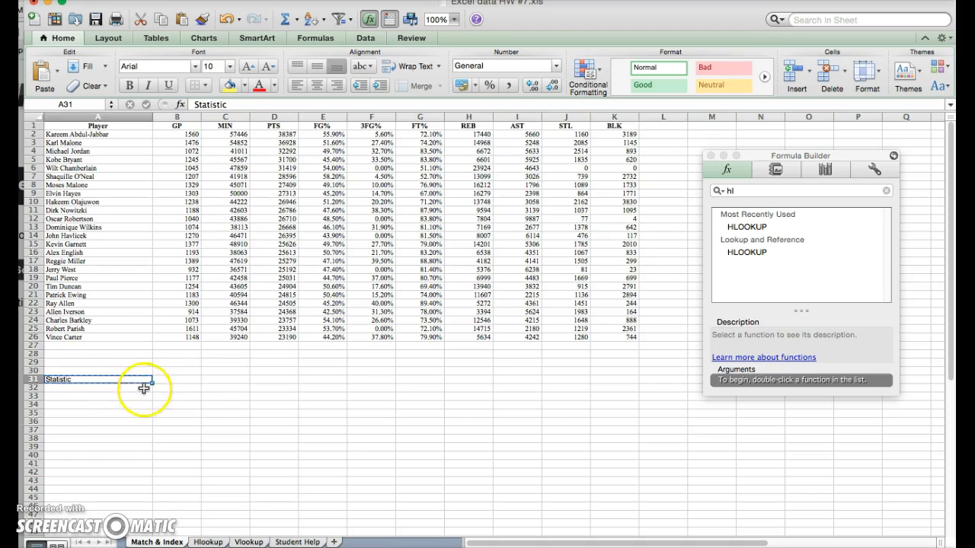
{"action": "left_click", "coordinate": [177, 379]}
{"action": "left_click_drag", "start_coordinate": [177, 379], "coordinate": [175, 383]}
Add the labels 'Player' in B32 and 'Answer' in B33.
{"action": "left_click", "coordinate": [178, 388]}
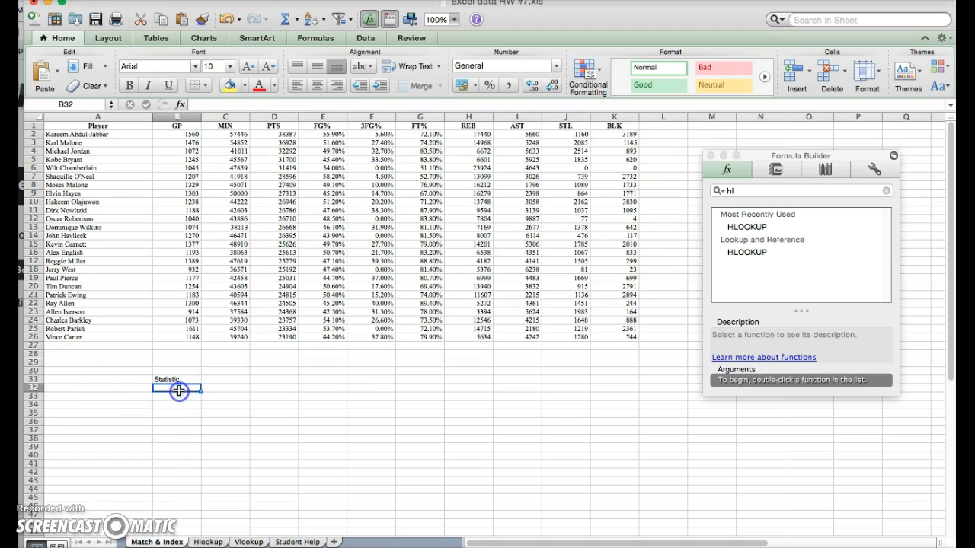
{"action": "type", "text": "Pla"}
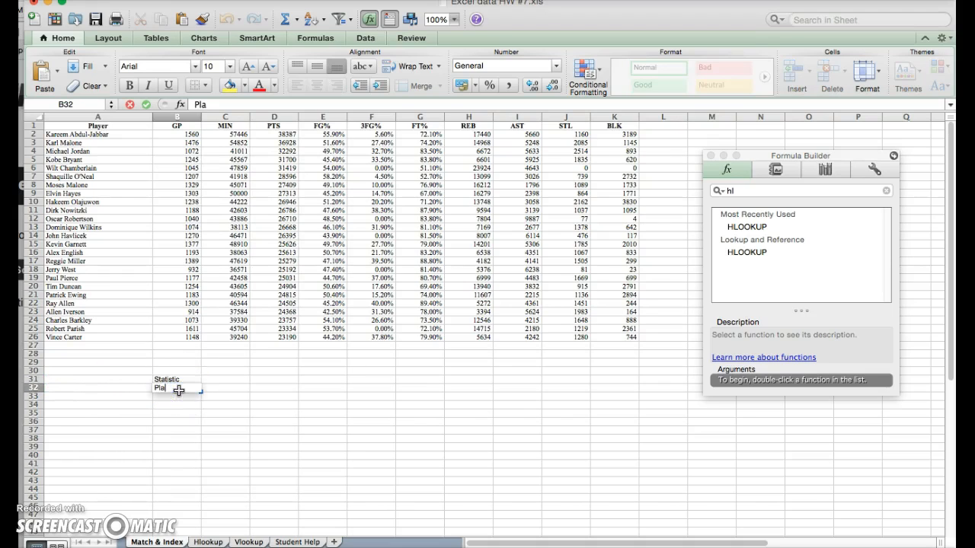
{"action": "type", "text": "yer"}
{"action": "key", "text": "Return"}
{"action": "type", "text": "Answer"}
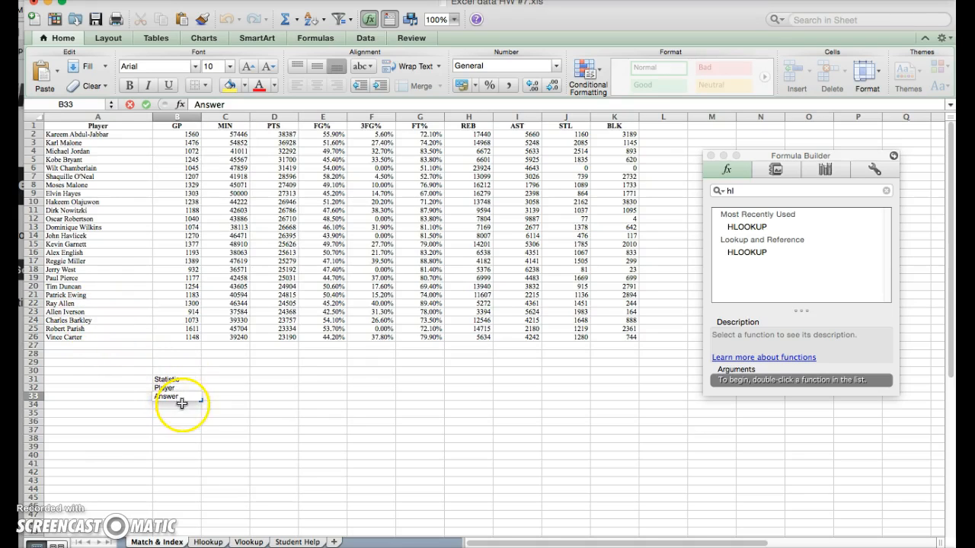
{"action": "left_click", "coordinate": [180, 412]}
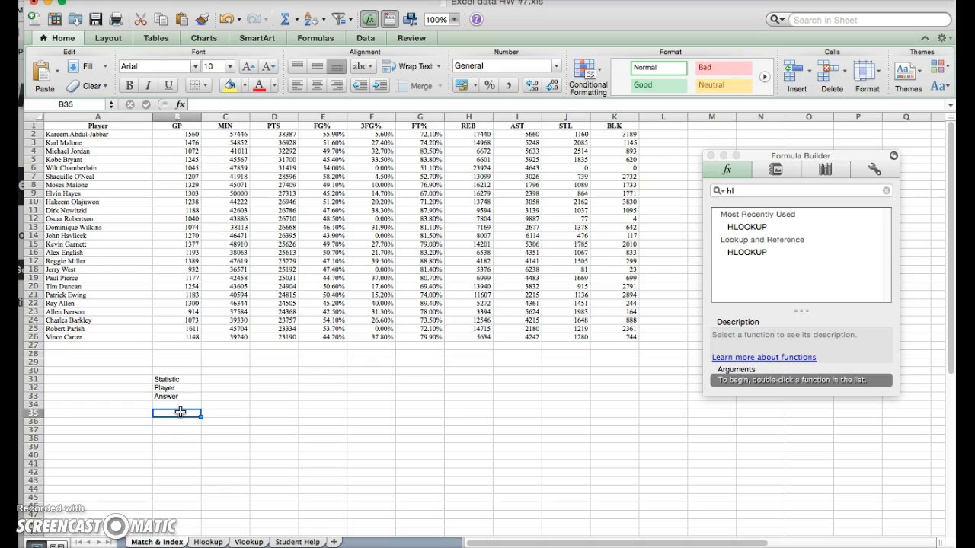
Enter =MATCH(C32,B1:K1,0) in B37 to locate the statistic among the headers.
{"action": "left_click", "coordinate": [191, 429]}
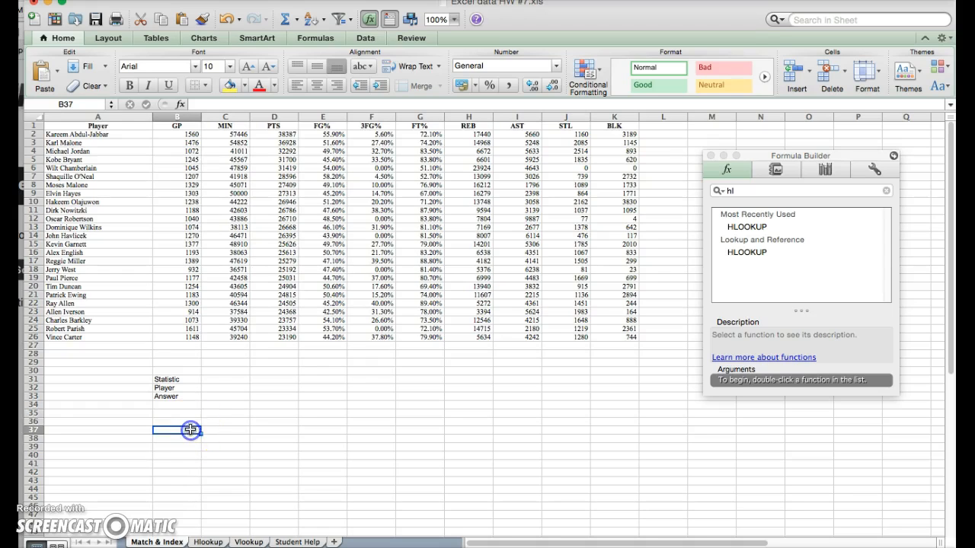
{"action": "type", "text": "="}
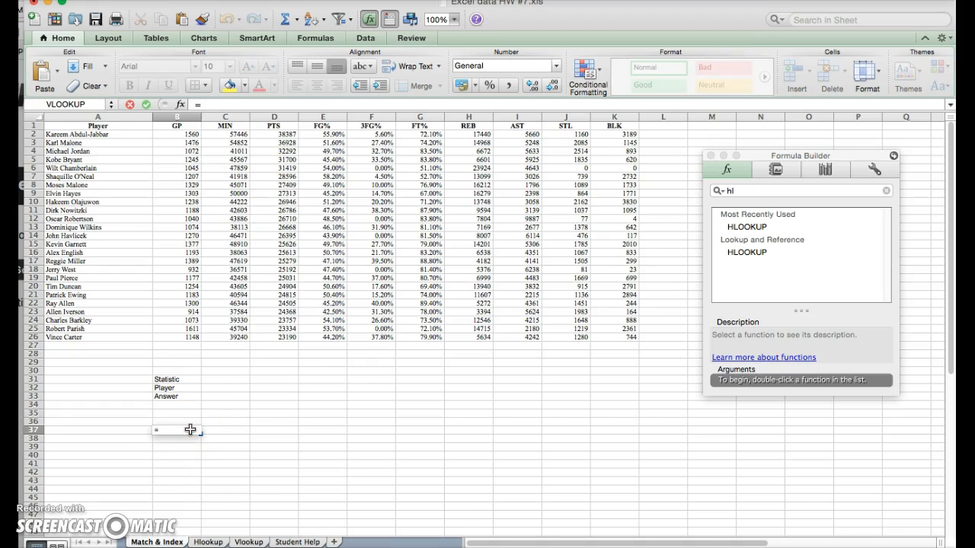
{"action": "type", "text": "mat"}
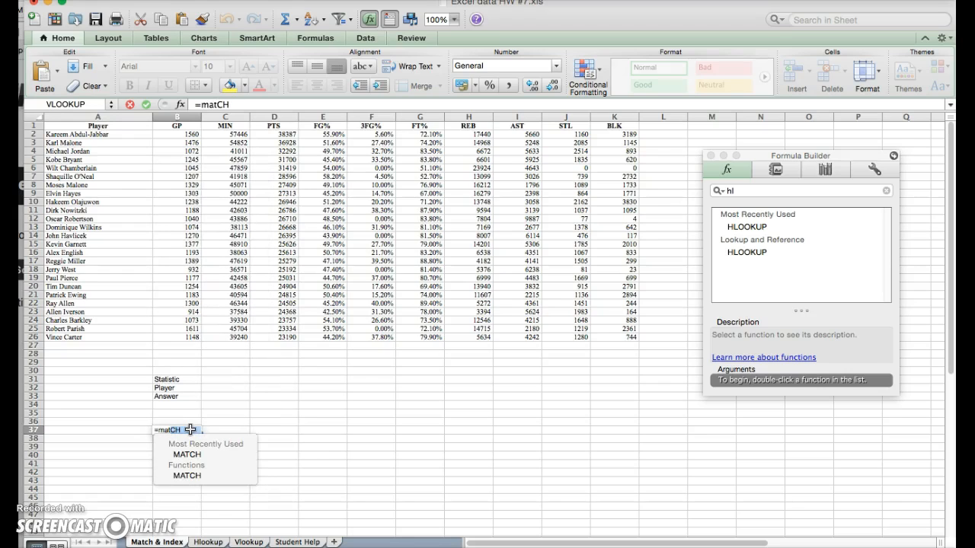
{"action": "key", "text": "Return"}
{"action": "double_click", "coordinate": [190, 430]}
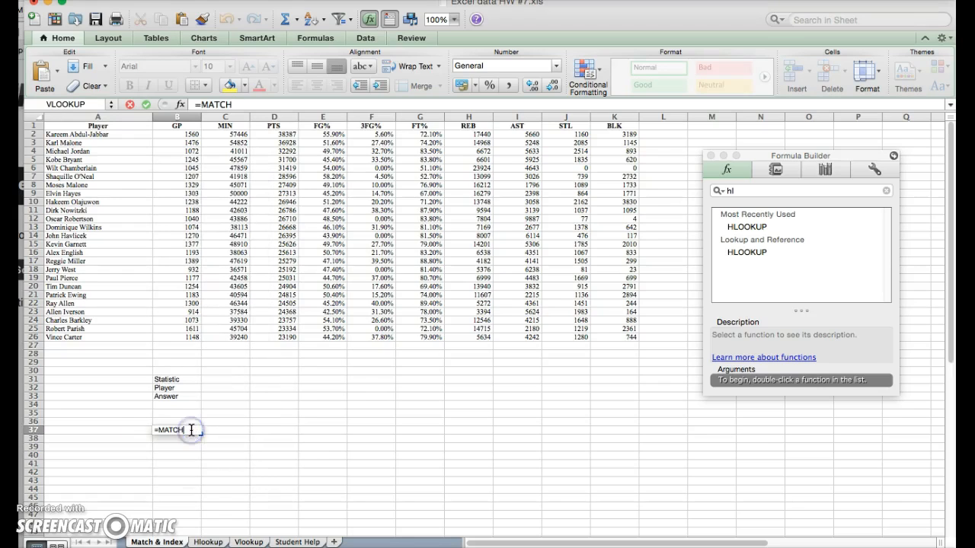
{"action": "type", "text": "("}
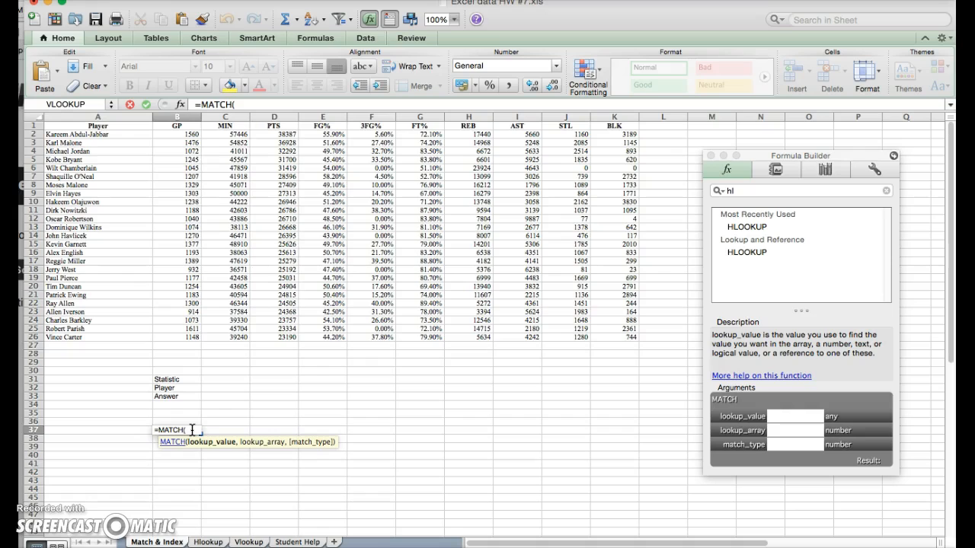
{"action": "left_click", "coordinate": [172, 387]}
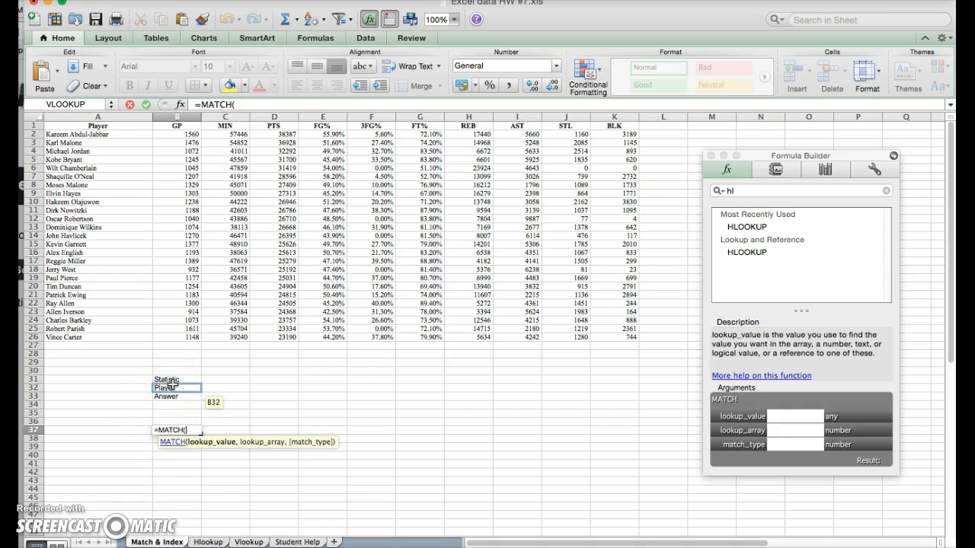
{"action": "left_click", "coordinate": [219, 390]}
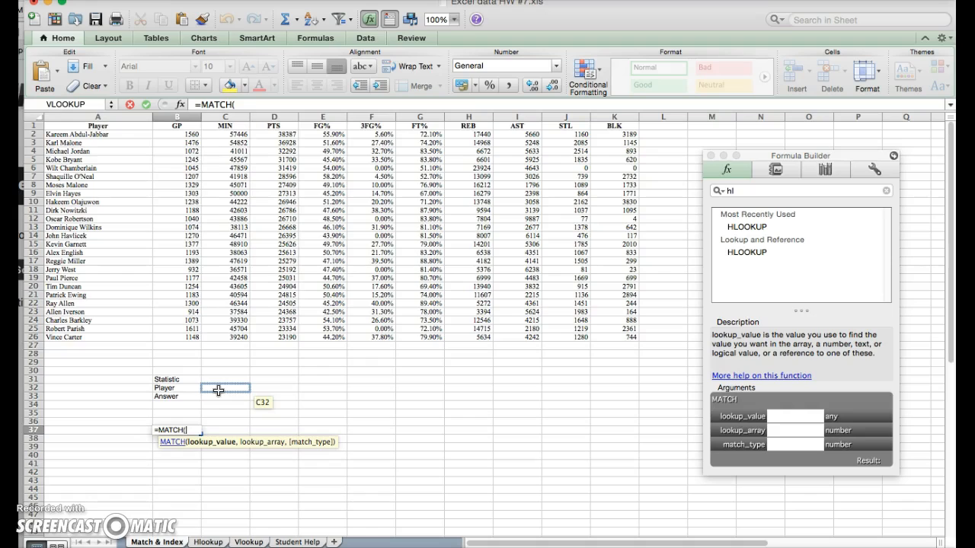
{"action": "left_click", "coordinate": [219, 390]}
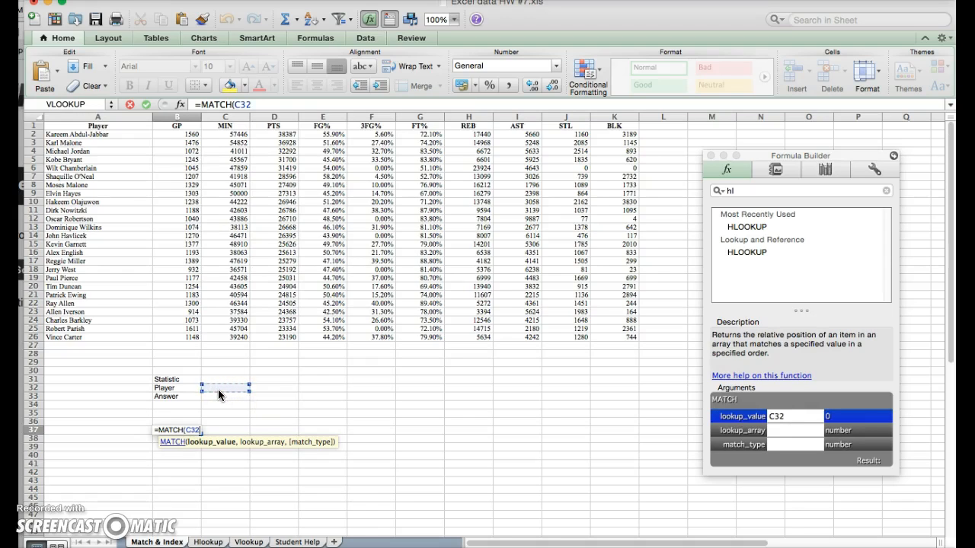
{"action": "type", "text": ","}
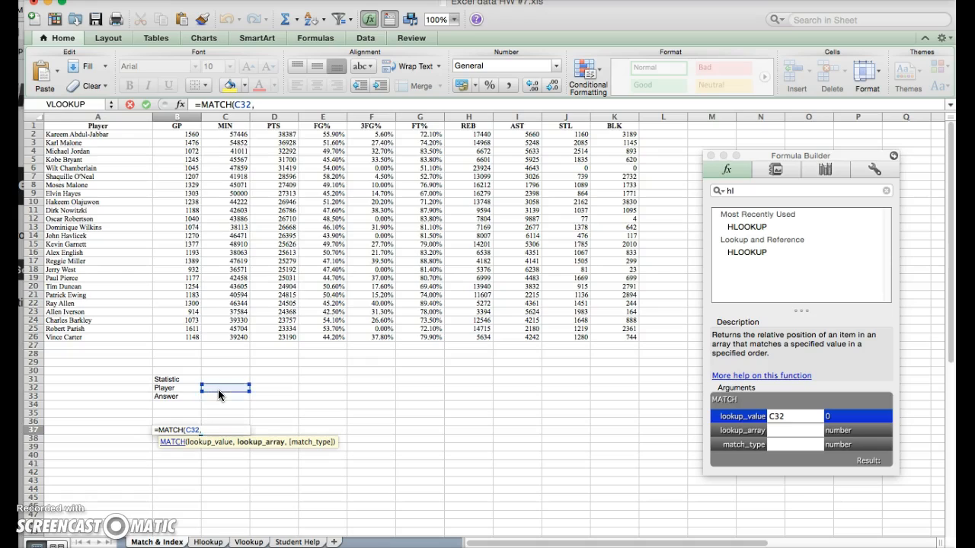
{"action": "type", "text": "b1"}
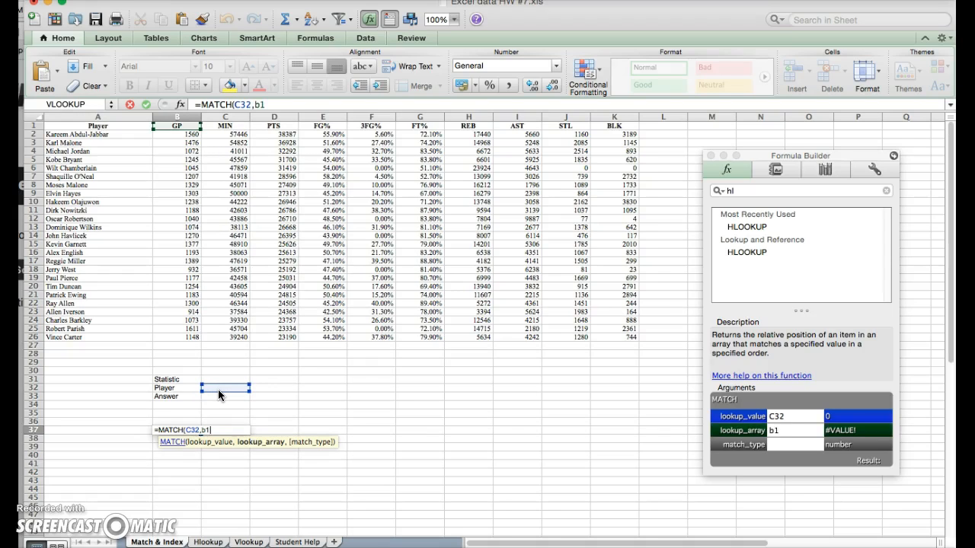
{"action": "type", "text": ":k1"}
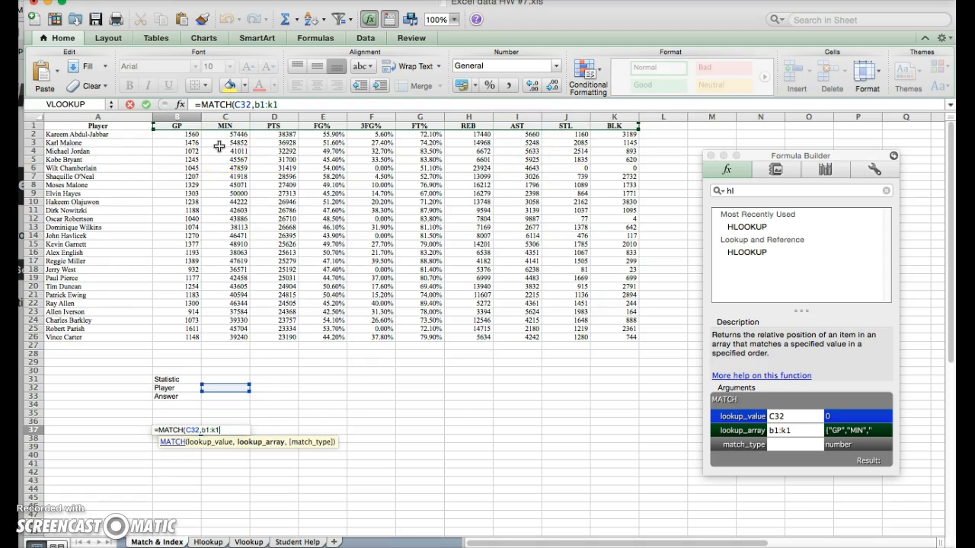
{"action": "type", "text": ",0"}
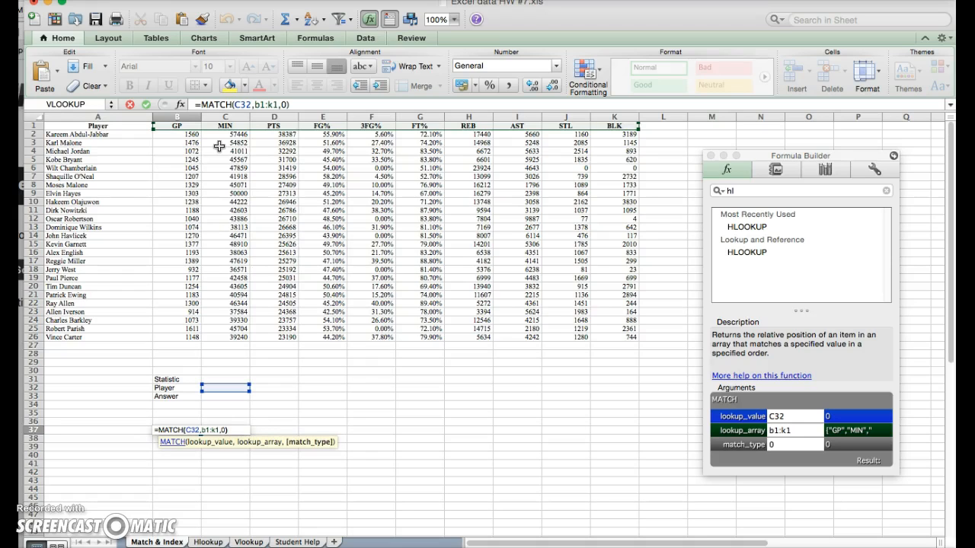
{"action": "key", "text": "Return"}
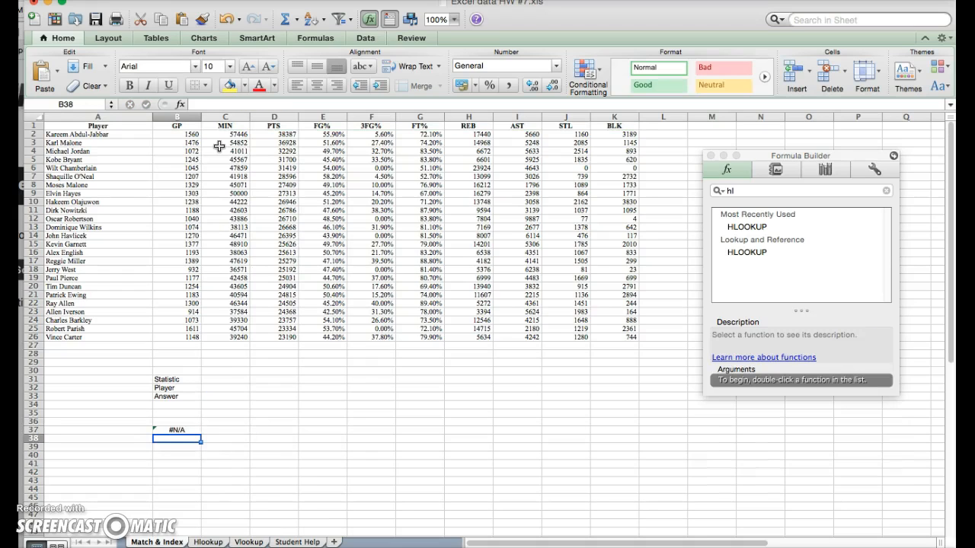
{"action": "double_click", "coordinate": [175, 441]}
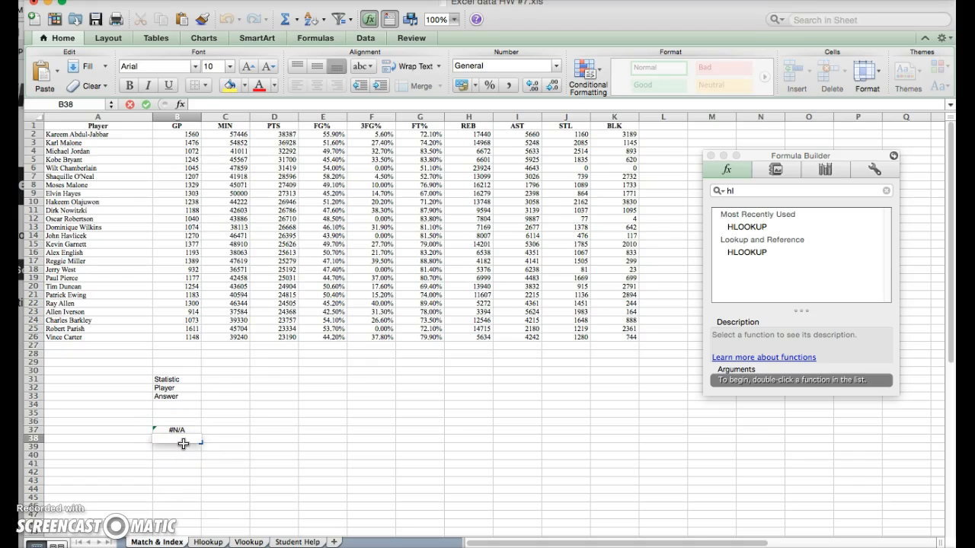
Enter =MATCH(C33,A2:A26,0) in B38 to locate the player among the names.
{"action": "type", "text": "=ma"}
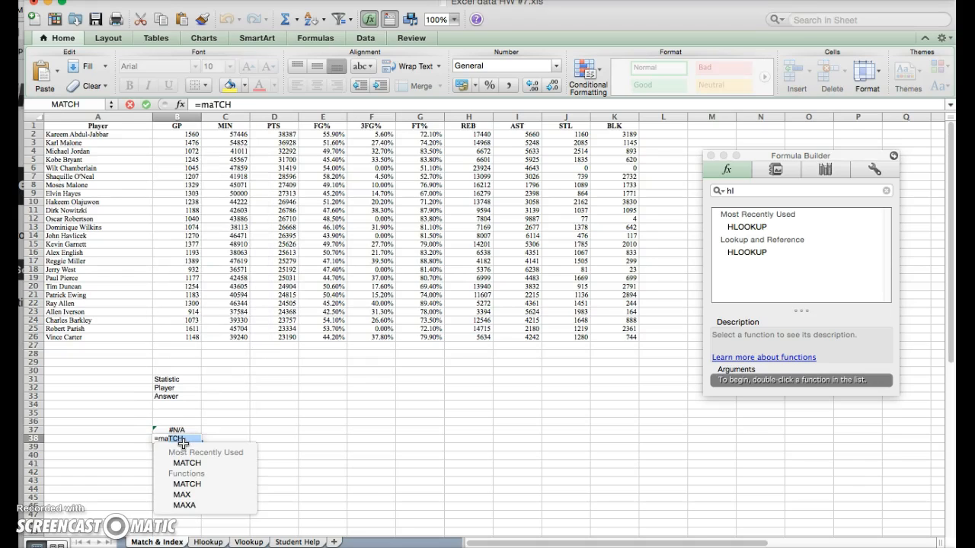
{"action": "key", "text": "Return"}
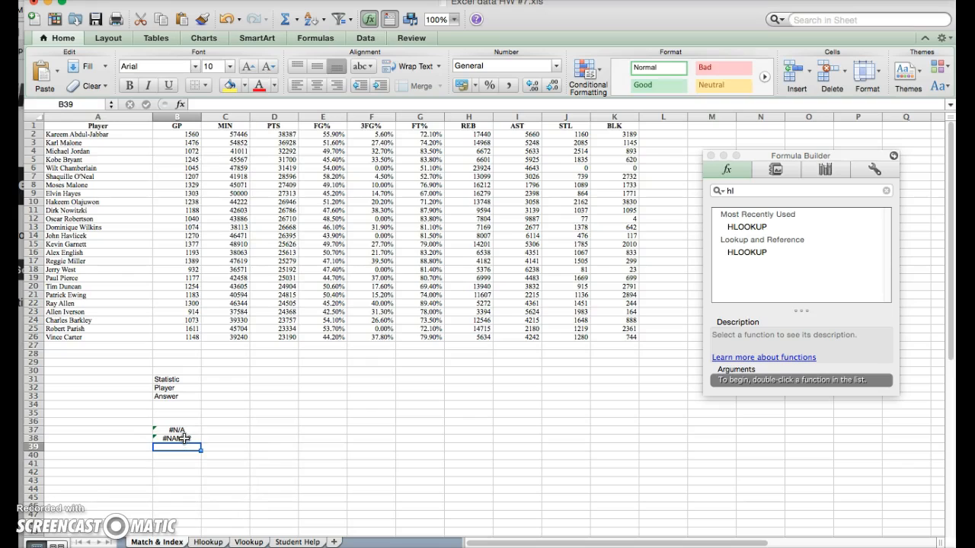
{"action": "double_click", "coordinate": [183, 440]}
{"action": "type", "text": "("}
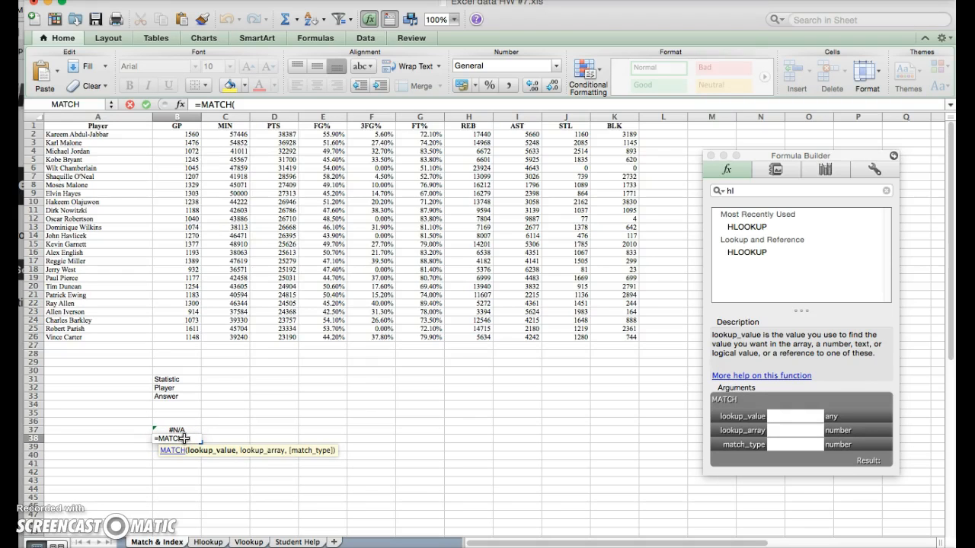
{"action": "type", "text": "c33"}
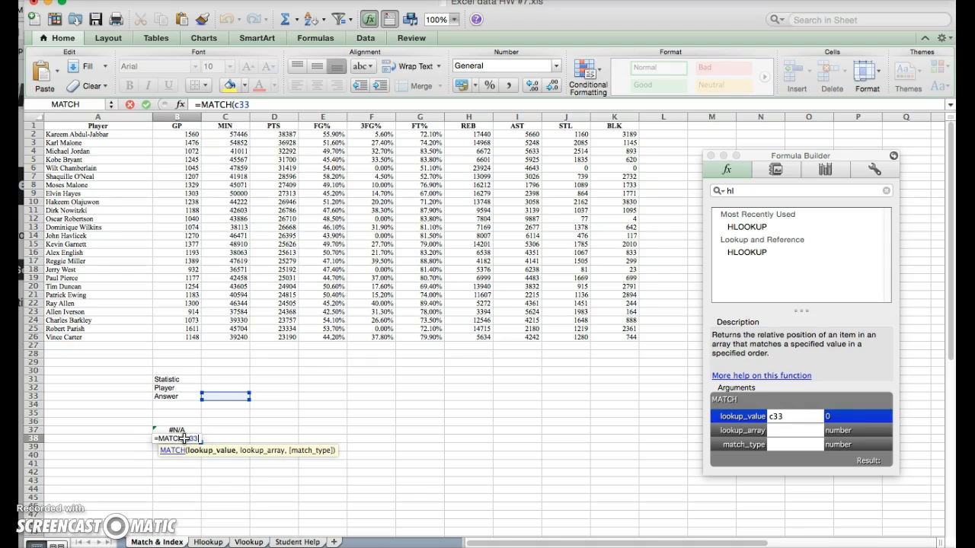
{"action": "type", "text": ",a"}
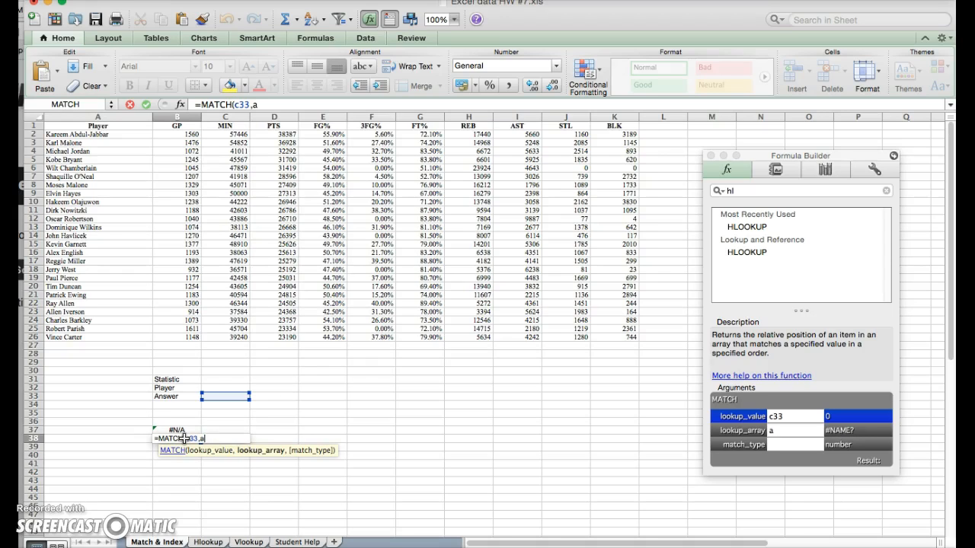
{"action": "type", "text": "2"}
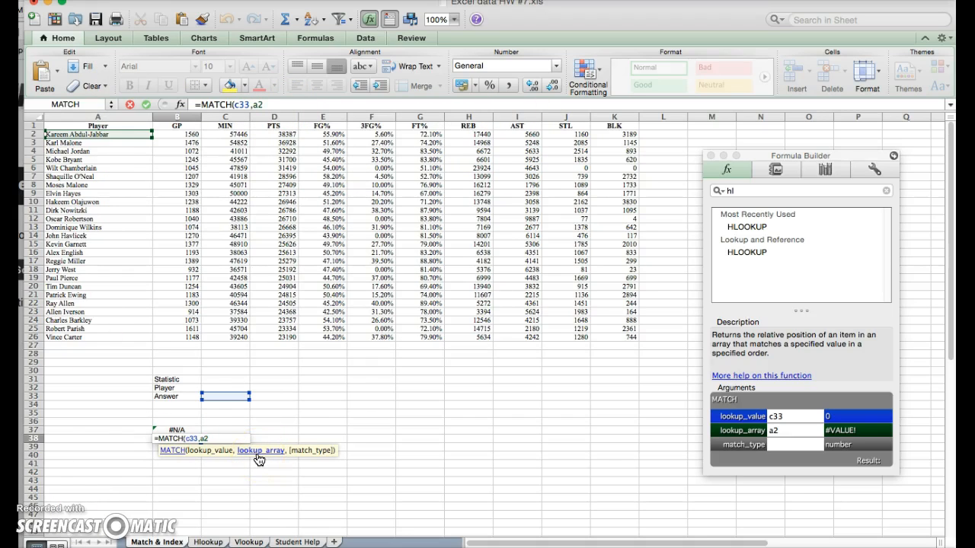
{"action": "type", "text": "La"}
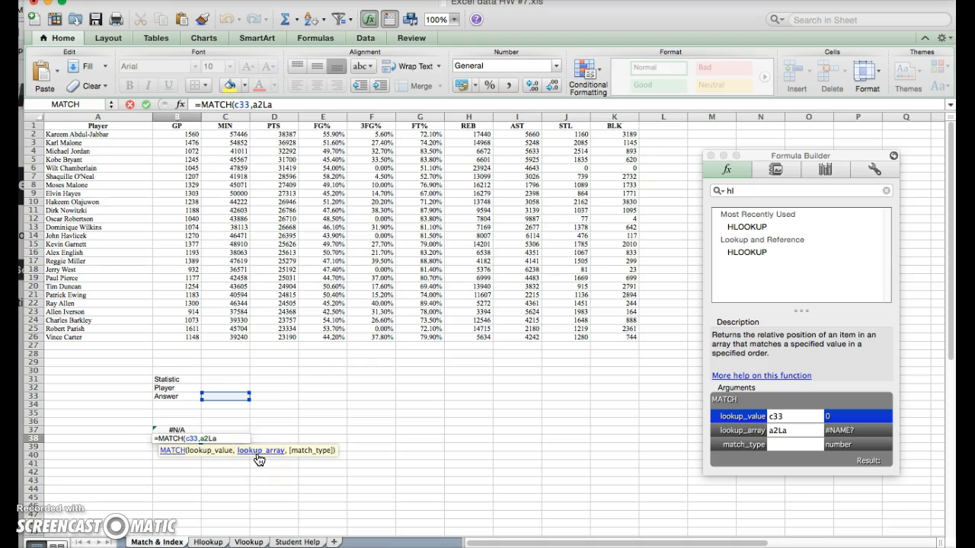
{"action": "key", "text": "BackSpace"}
{"action": "key", "text": "BackSpace"}
{"action": "type", "text": ":a26"}
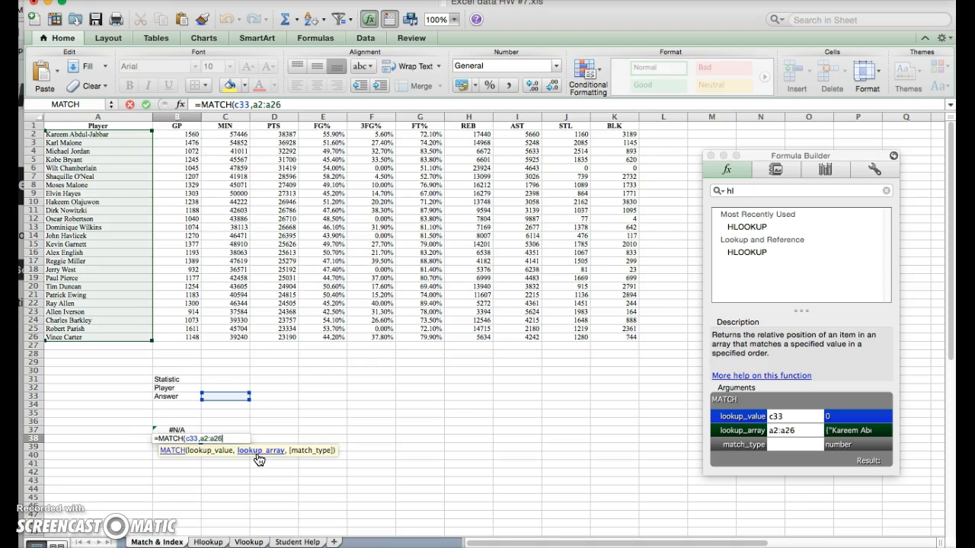
{"action": "type", "text": ",0"}
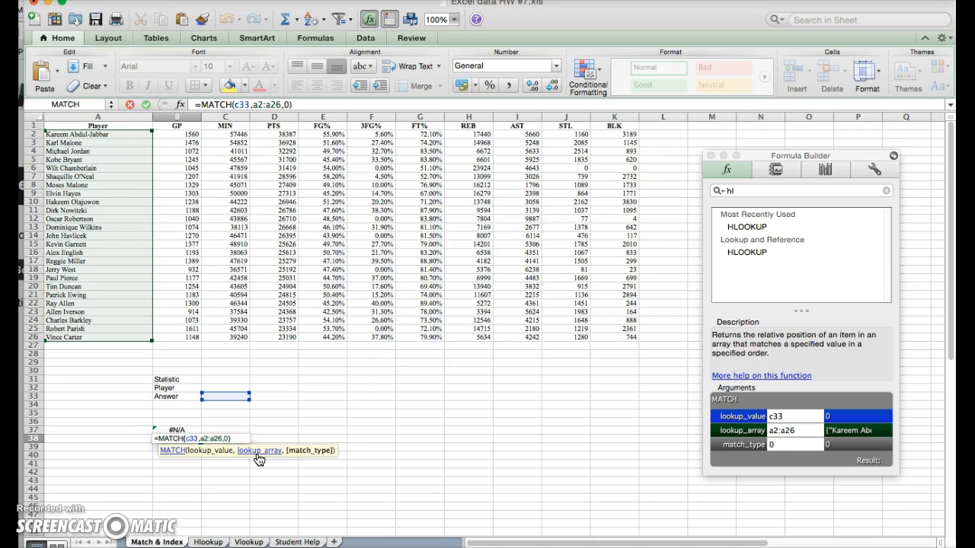
{"action": "key", "text": "Return"}
{"action": "left_click", "coordinate": [217, 380]}
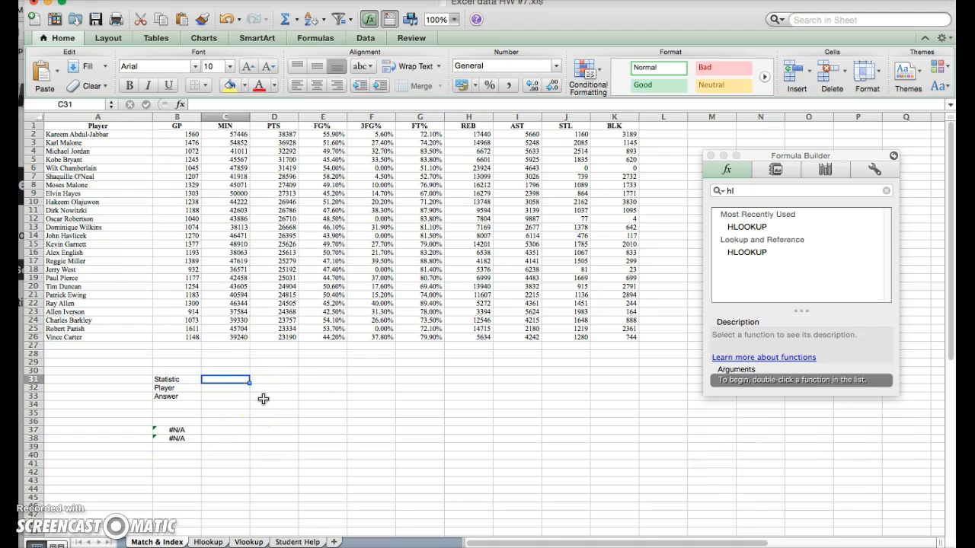
{"action": "key", "text": "Return"}
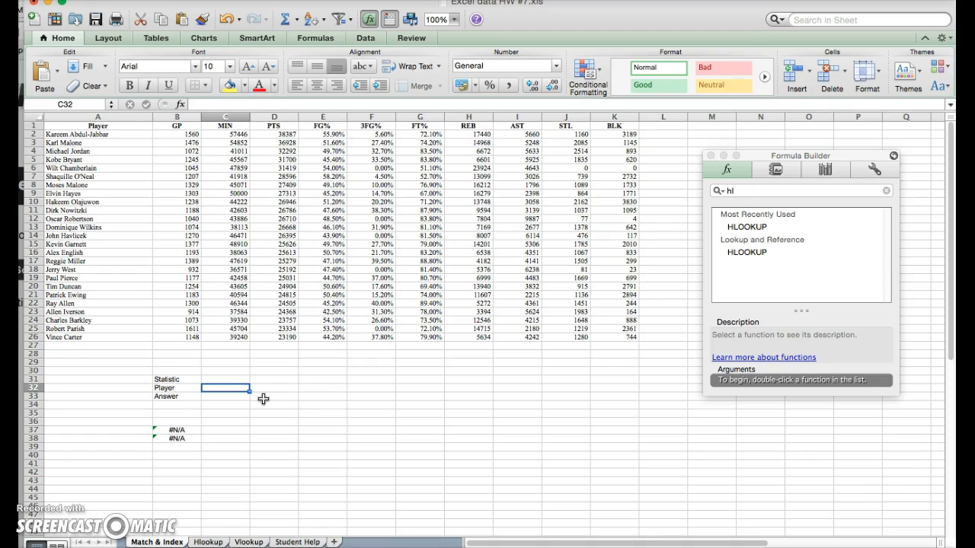
{"action": "type", "text": "Kobe Byrant"}
{"action": "key", "text": "Return"}
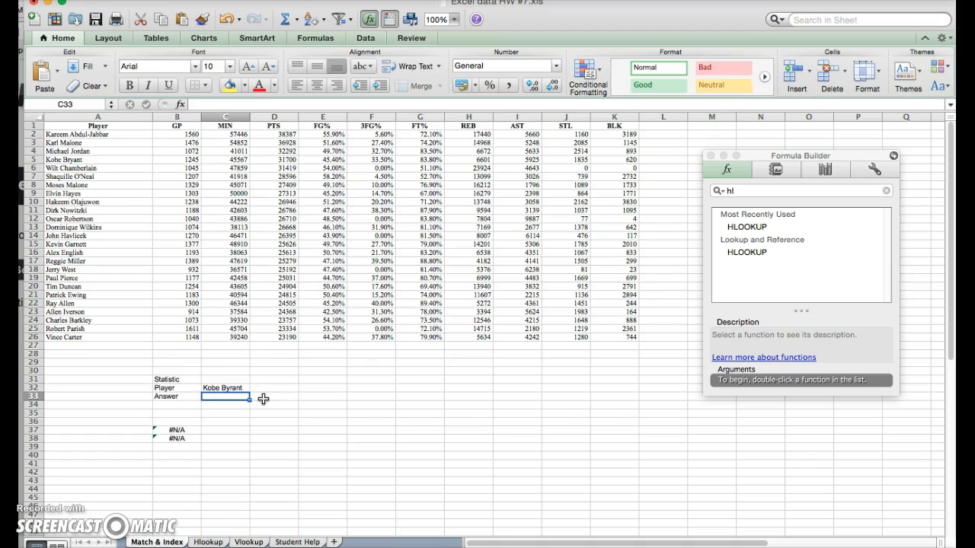
{"action": "left_click", "coordinate": [238, 389]}
{"action": "double_click", "coordinate": [239, 389]}
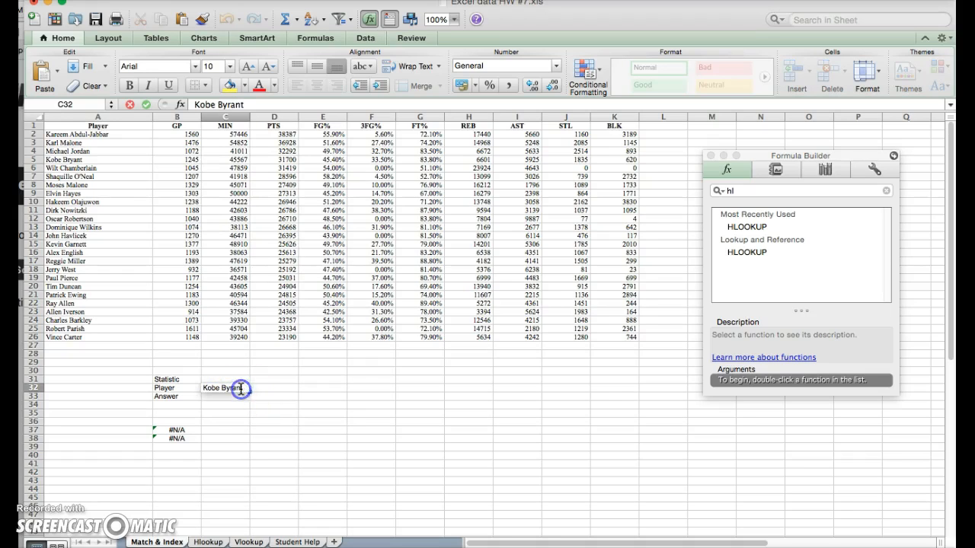
{"action": "left_click", "coordinate": [240, 389]}
{"action": "double_click", "coordinate": [240, 390]}
{"action": "left_click", "coordinate": [241, 389]}
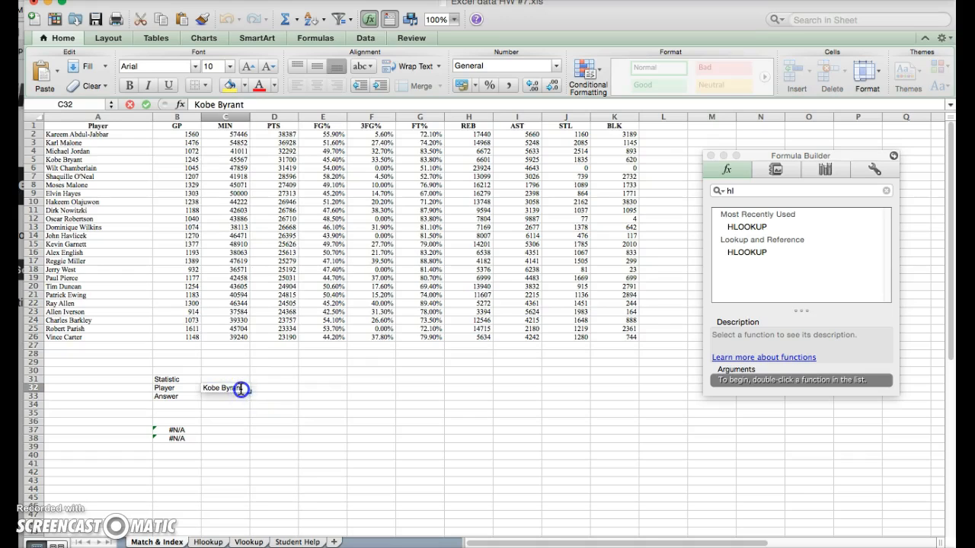
{"action": "left_click_drag", "start_coordinate": [240, 389], "coordinate": [197, 387]}
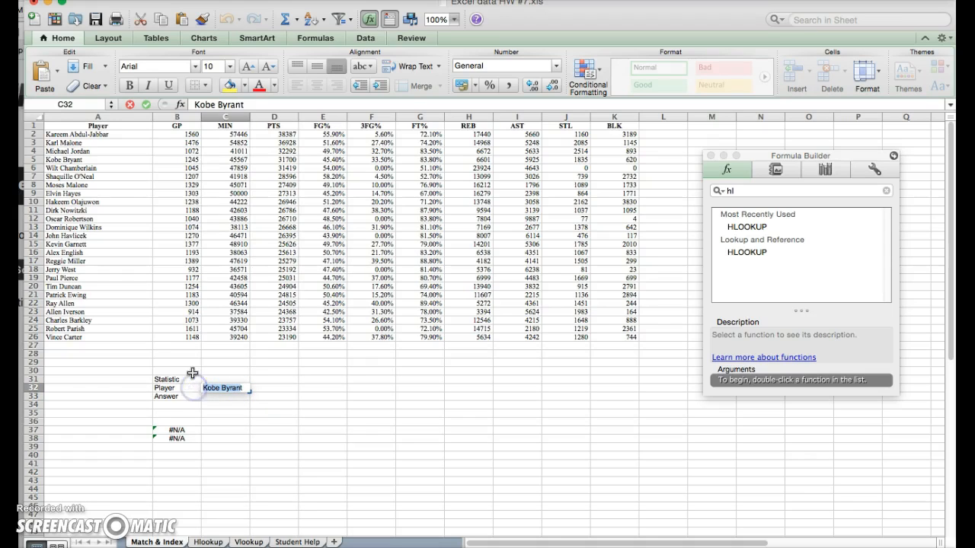
{"action": "type", "text": "t"}
{"action": "key", "text": "BackSpace"}
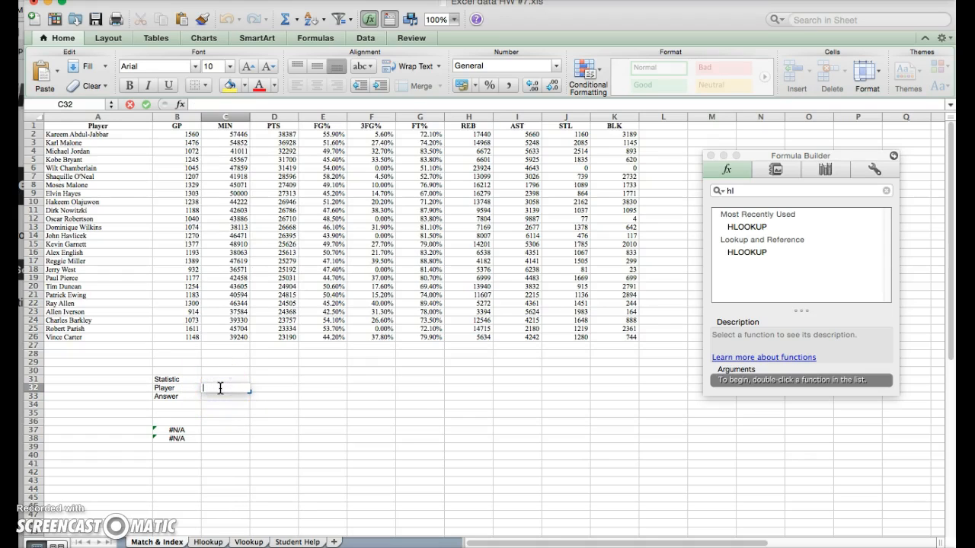
{"action": "left_click", "coordinate": [221, 379]}
{"action": "type", "text": "Kobe Byr"}
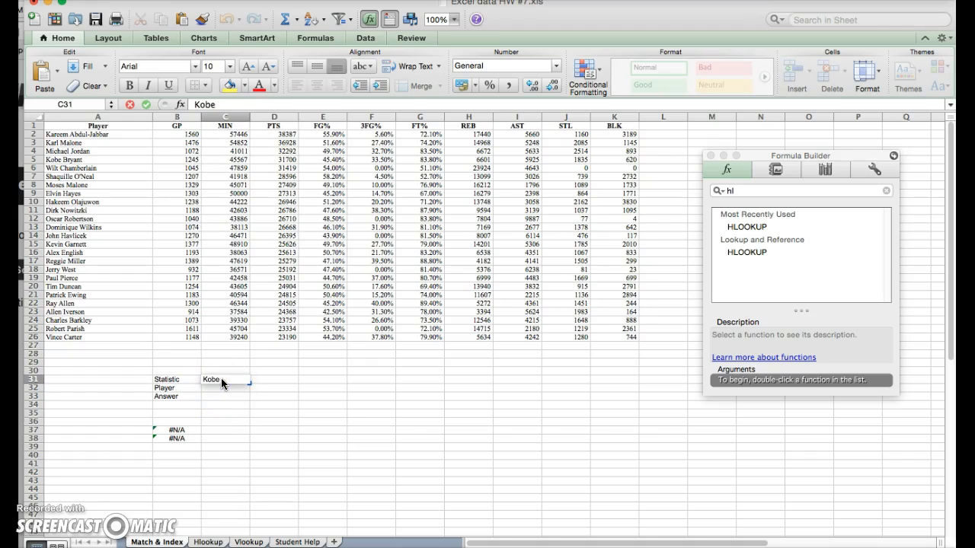
{"action": "type", "text": "ant"}
{"action": "key", "text": "Return"}
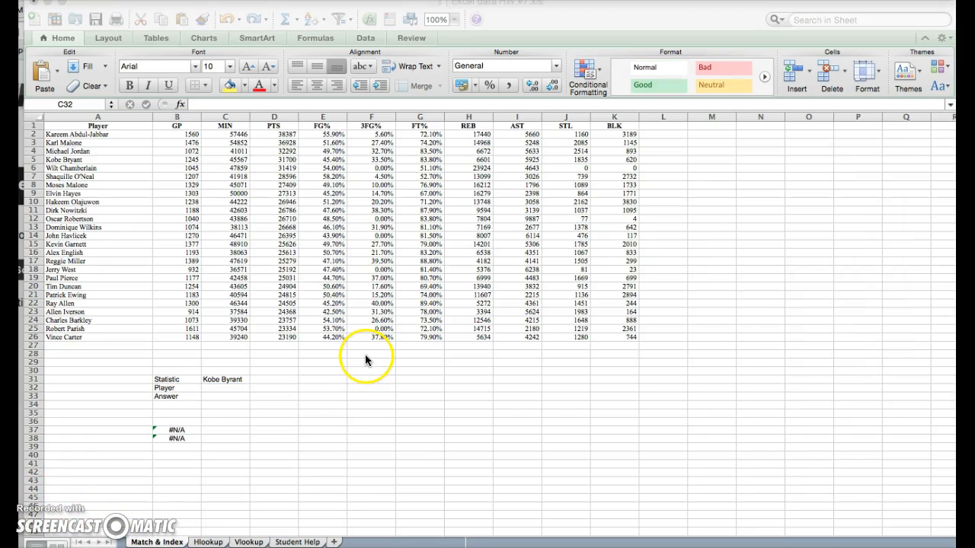
{"action": "left_click", "coordinate": [238, 379]}
{"action": "left_click", "coordinate": [232, 377]}
{"action": "key", "text": "Delete"}
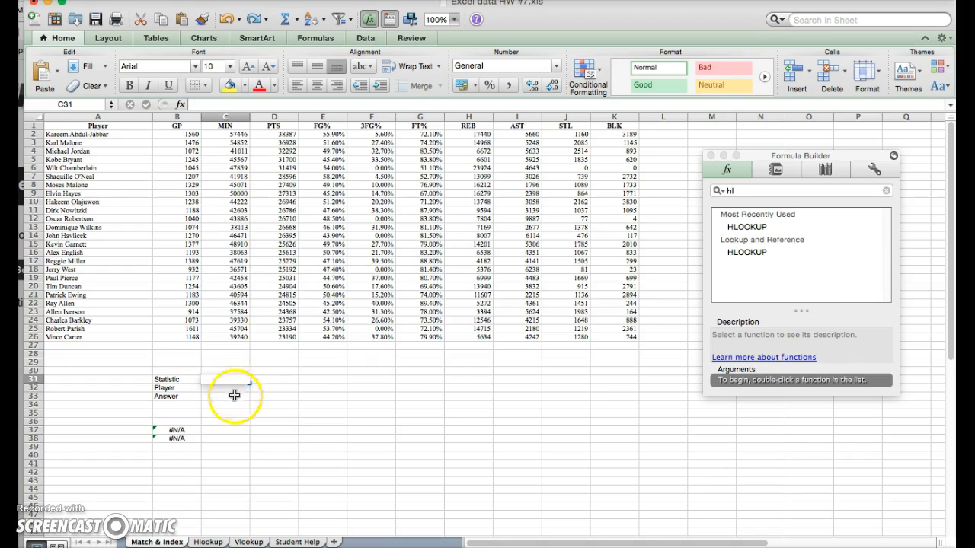
{"action": "left_click", "coordinate": [234, 396]}
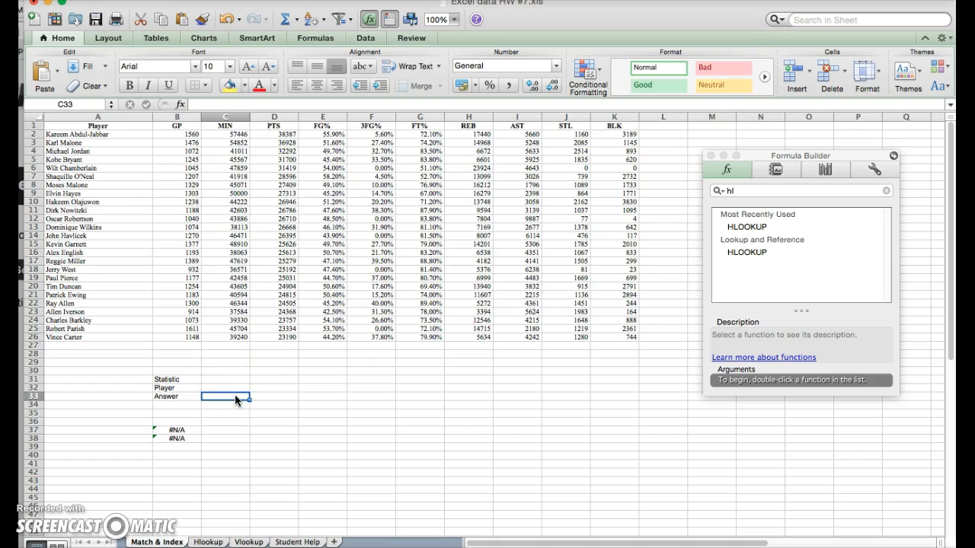
Build an INDEX in C33 over B2:K26 using B38 as row and B37 as column.
{"action": "type", "text": "=inDEX"}
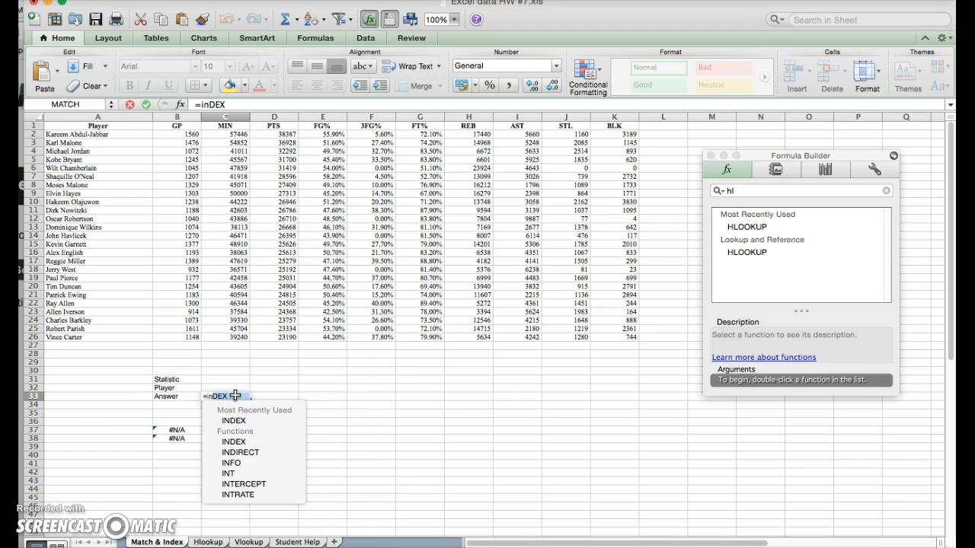
{"action": "double_click", "coordinate": [233, 420]}
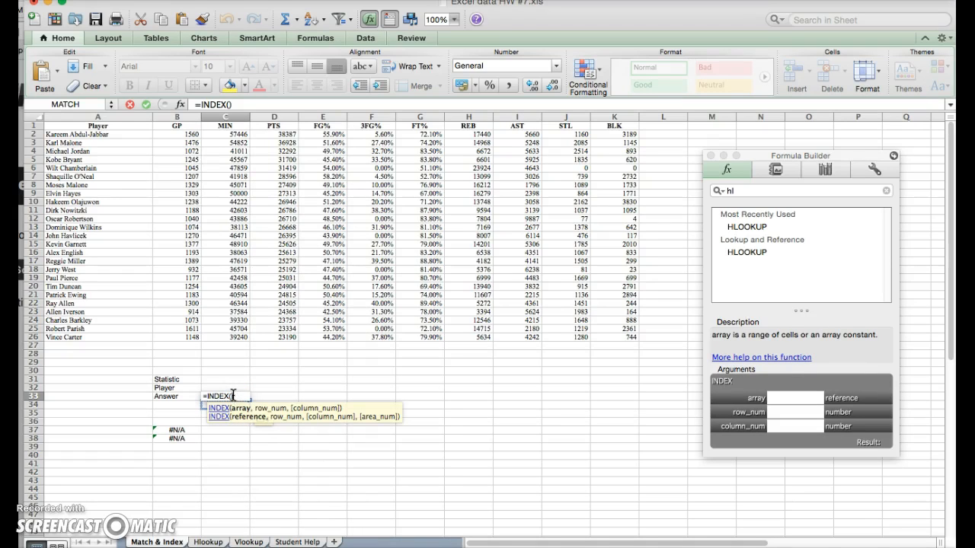
{"action": "left_click", "coordinate": [175, 149]}
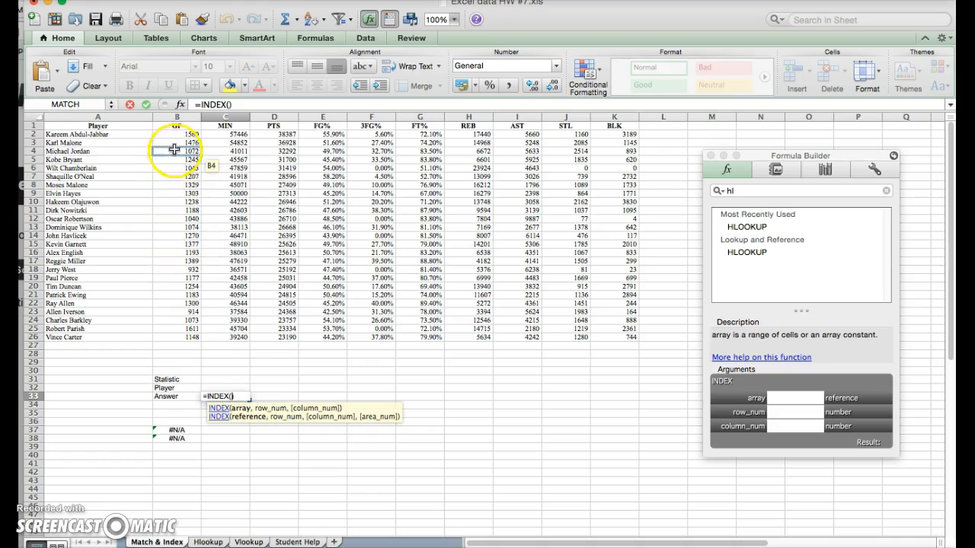
{"action": "left_click", "coordinate": [178, 135]}
{"action": "left_click_drag", "start_coordinate": [178, 136], "coordinate": [621, 336]}
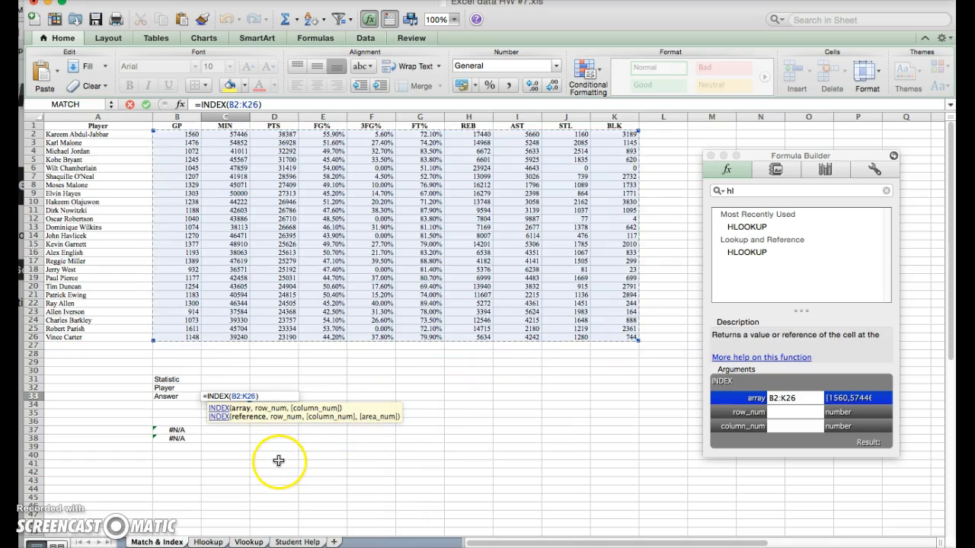
{"action": "type", "text": ","}
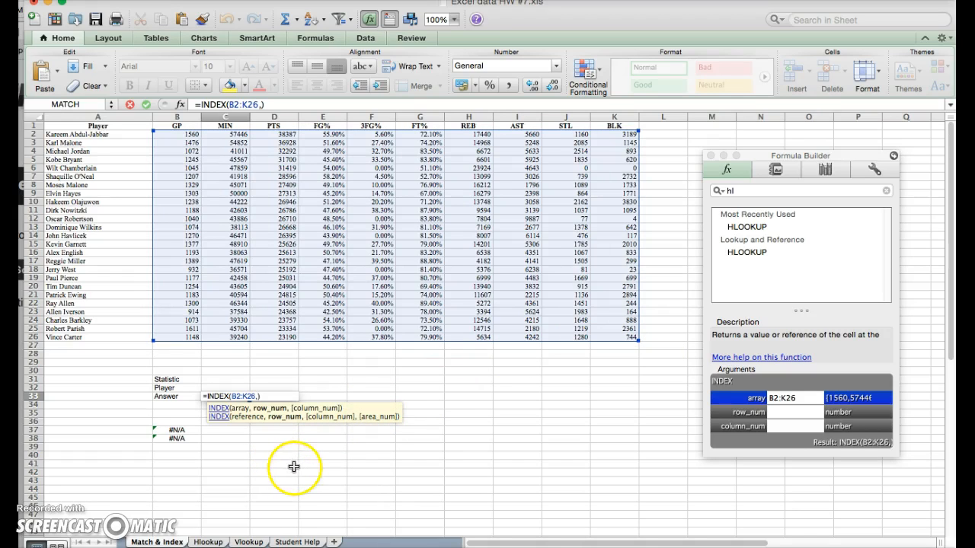
{"action": "left_click", "coordinate": [185, 439]}
{"action": "type", "text": ","}
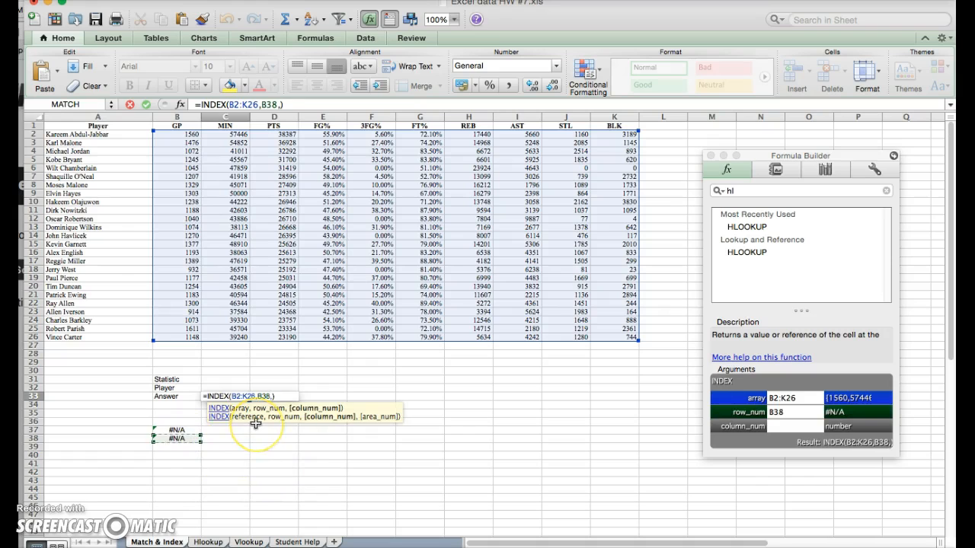
{"action": "left_click", "coordinate": [176, 431]}
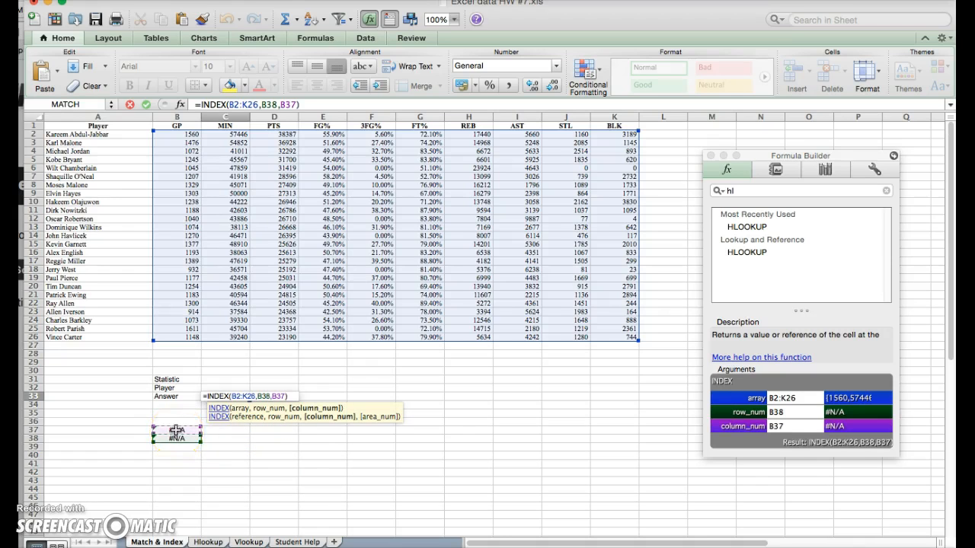
{"action": "key", "text": "Return"}
{"action": "key", "text": "Return"}
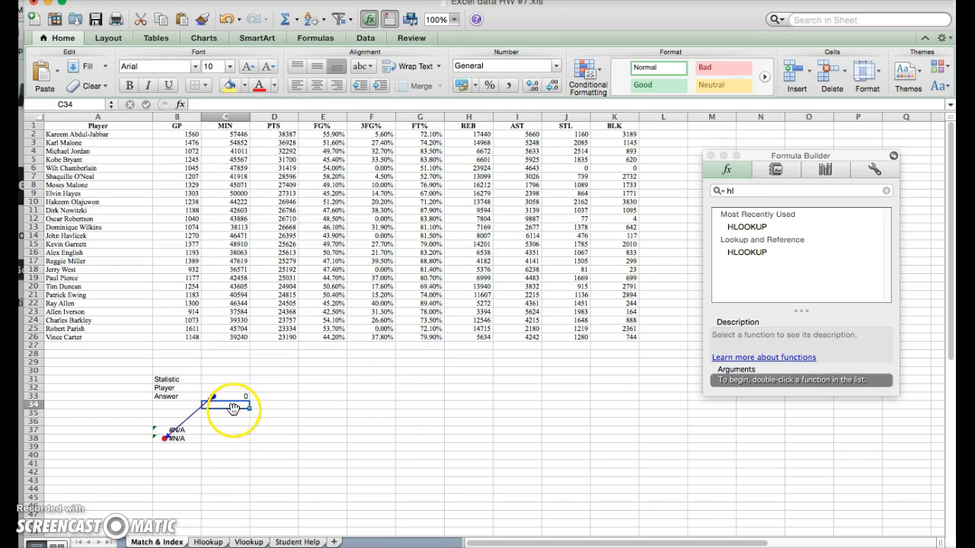
Review the C33 INDEX formula, which returns 0, and move to an empty cell below.
{"action": "double_click", "coordinate": [231, 396]}
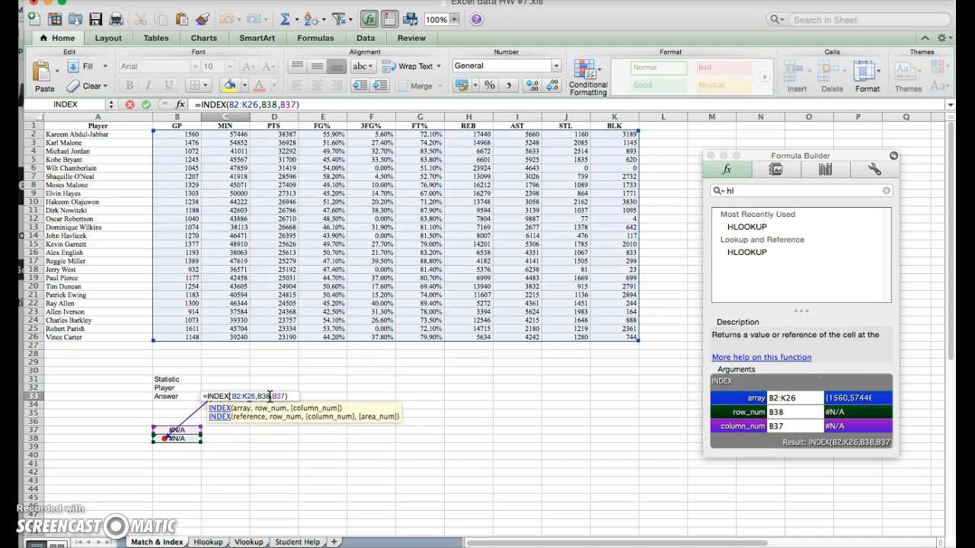
{"action": "key", "text": "Return"}
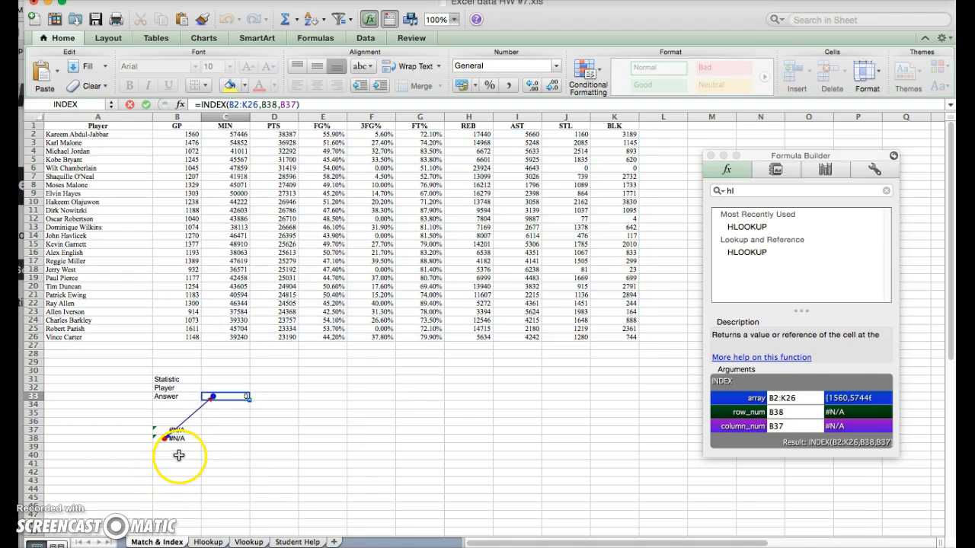
{"action": "left_click", "coordinate": [268, 447]}
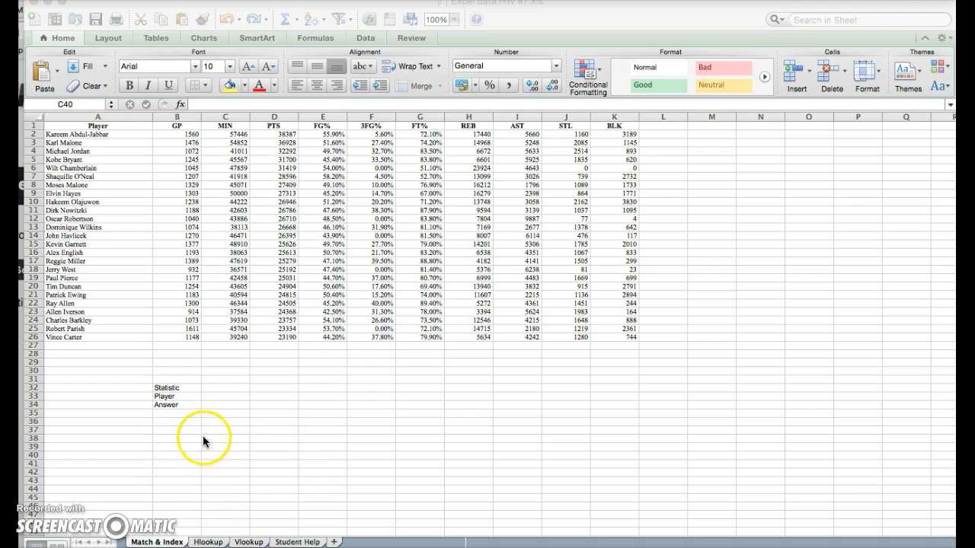
Enter a MATCH in C40 finding C32 within B1:K1 with exact match 0.
{"action": "left_click", "coordinate": [223, 453]}
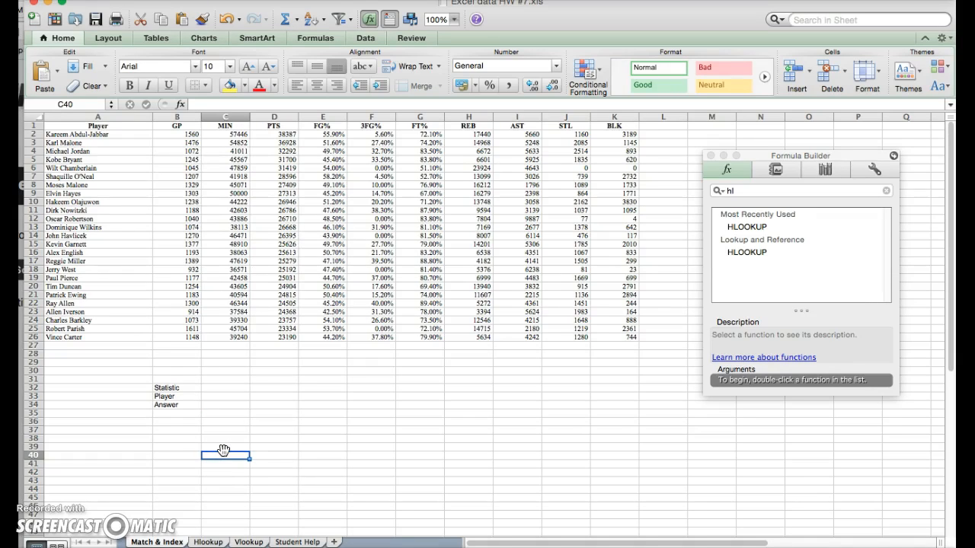
{"action": "type", "text": "="}
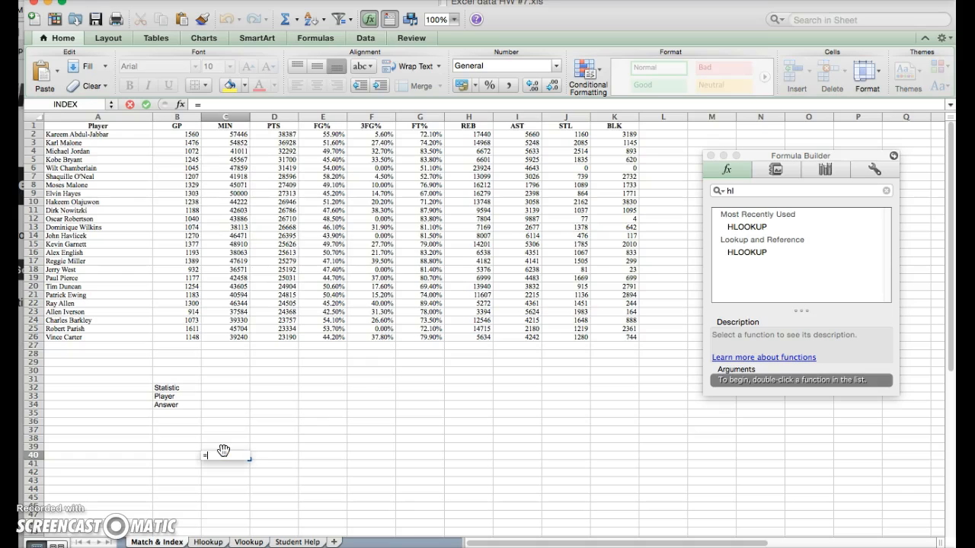
{"action": "type", "text": "mat"}
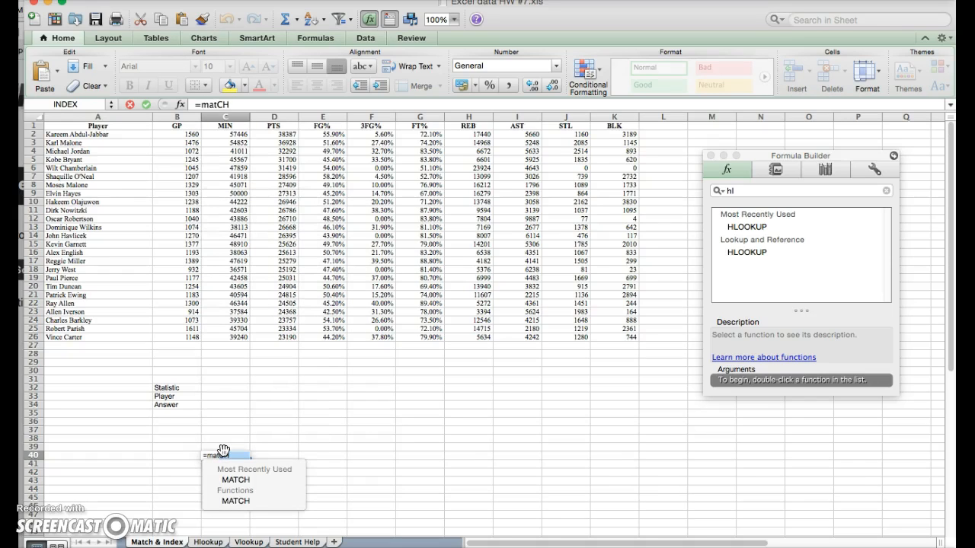
{"action": "key", "text": "Down"}
{"action": "key", "text": "Tab"}
{"action": "left_click", "coordinate": [216, 448]}
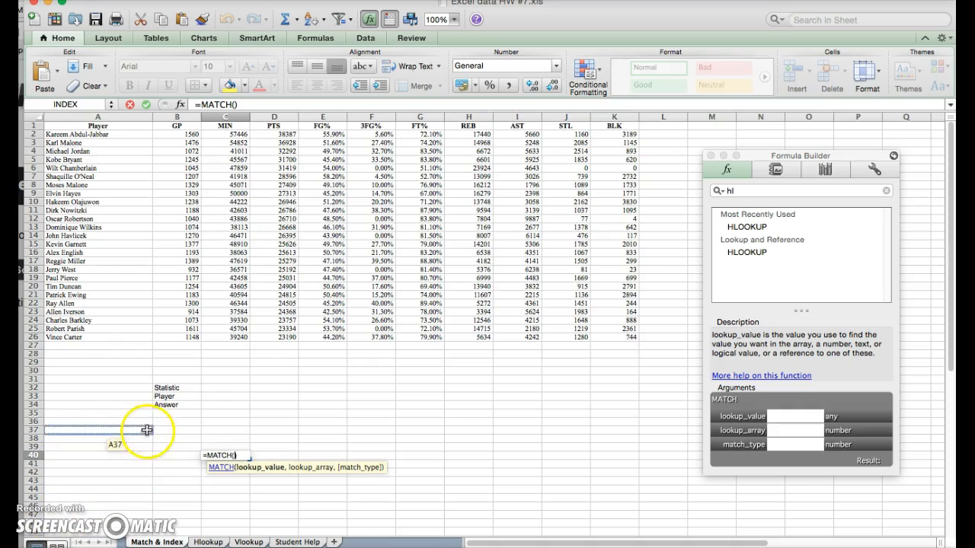
{"action": "left_click", "coordinate": [219, 393]}
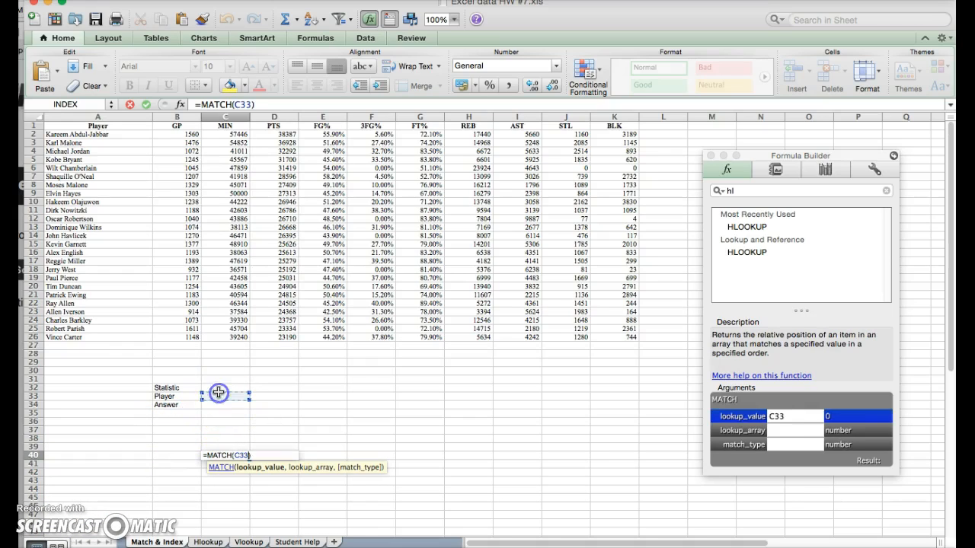
{"action": "type", "text": "+"}
{"action": "left_click", "coordinate": [218, 388]}
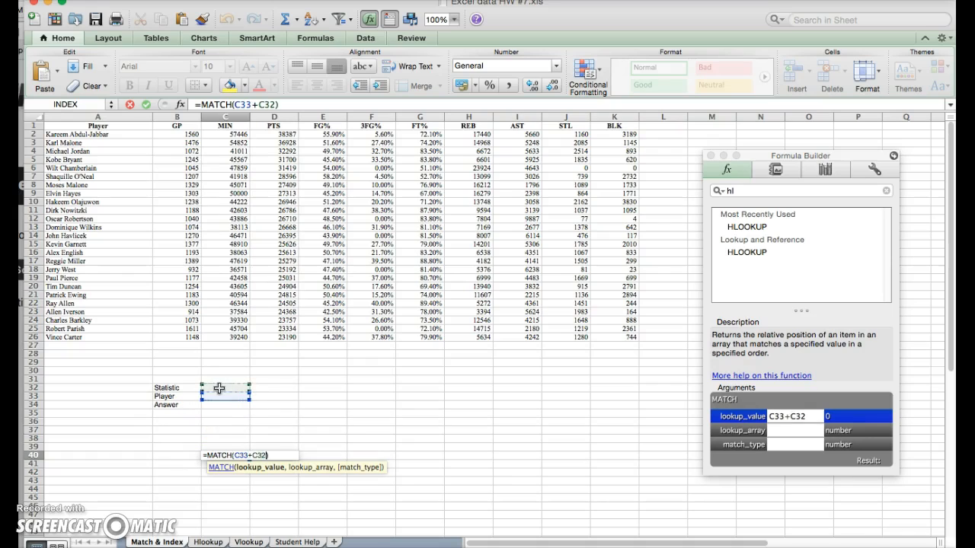
{"action": "key", "text": "BackSpace"}
{"action": "left_click", "coordinate": [248, 453]}
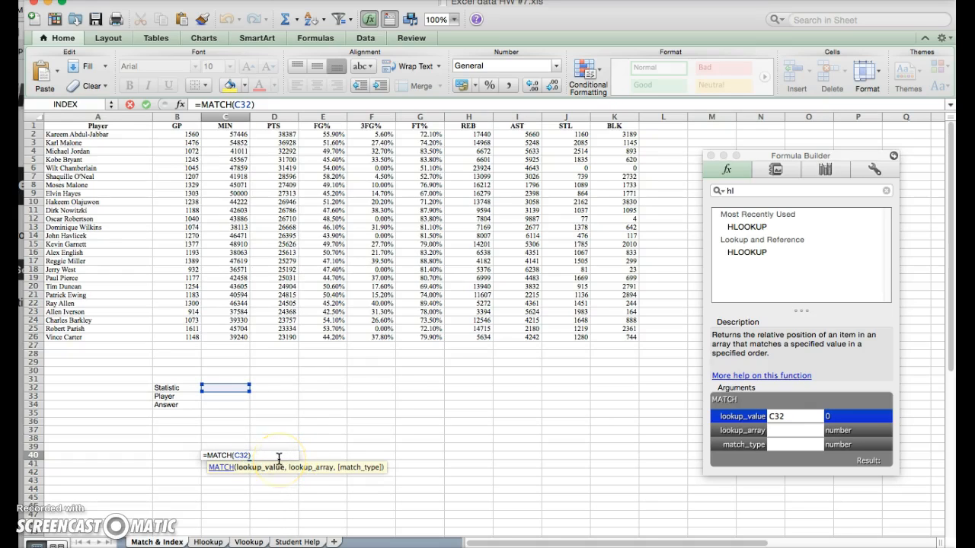
{"action": "type", "text": ","}
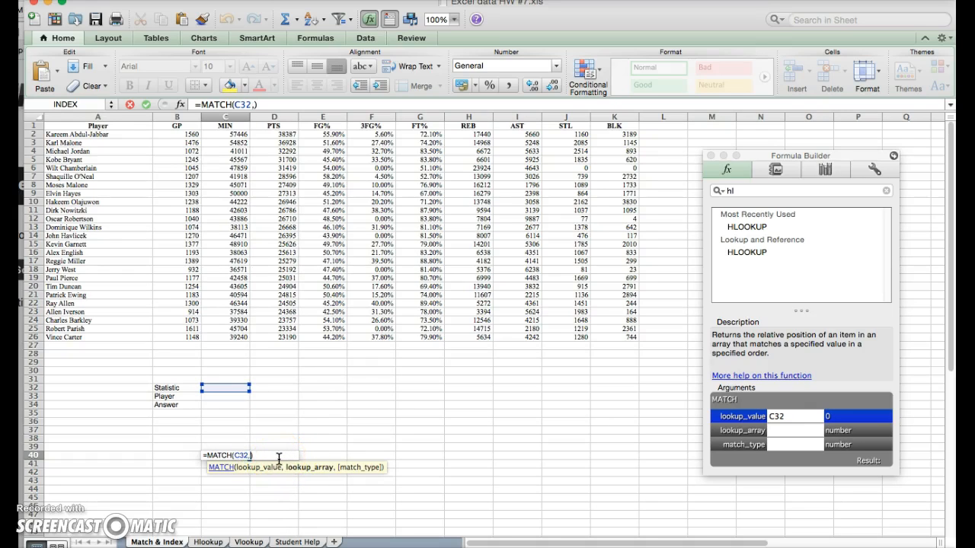
{"action": "type", "text": "b1"}
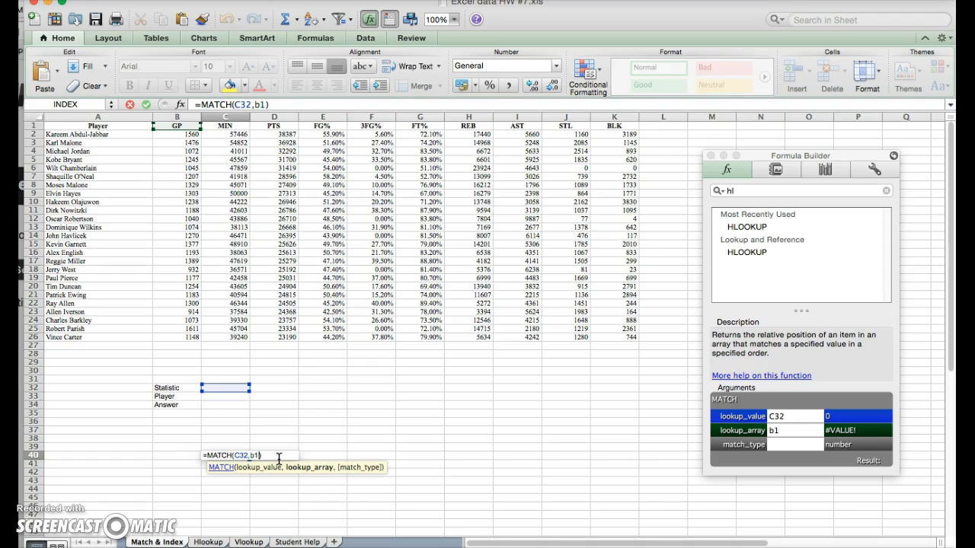
{"action": "type", "text": ":k1"}
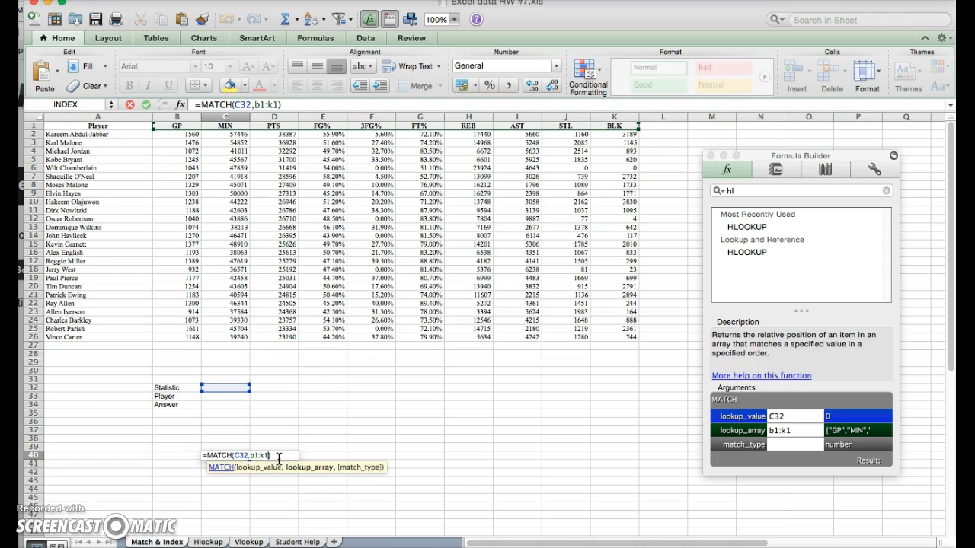
{"action": "type", "text": ",0"}
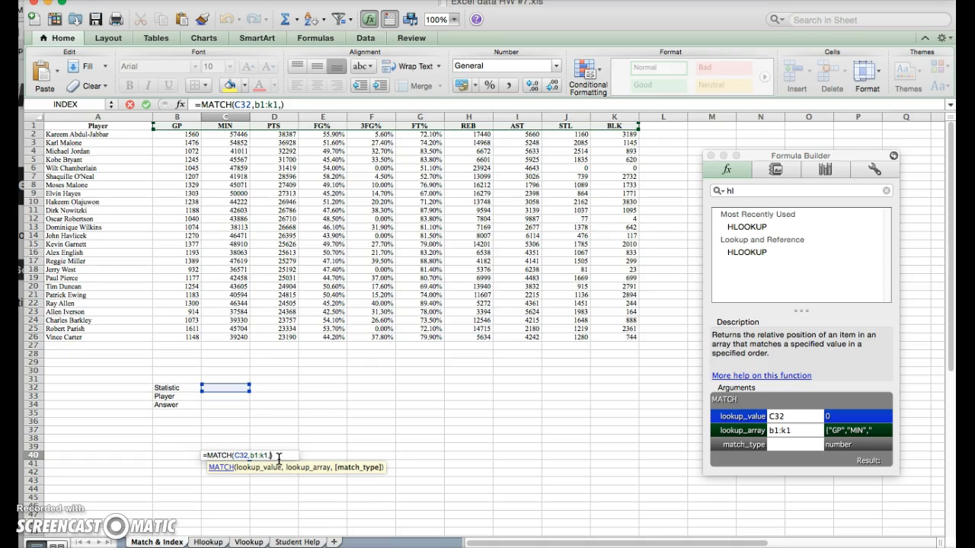
{"action": "key", "text": "Return"}
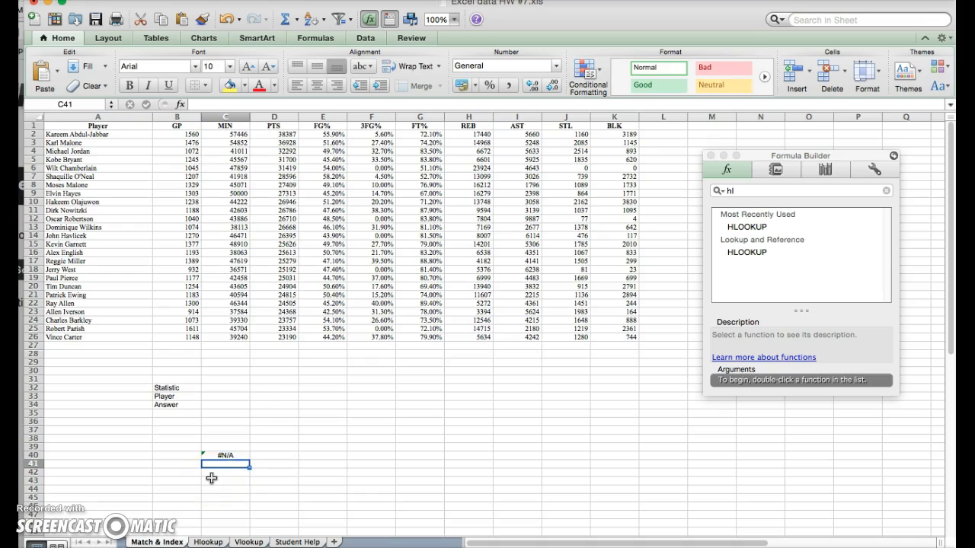
Enter =MATCH(C33,A2:A26,0) in C41 to find the C33 player's position among the names A2:A26.
{"action": "type", "text": "=matCH"}
{"action": "key", "text": "Return"}
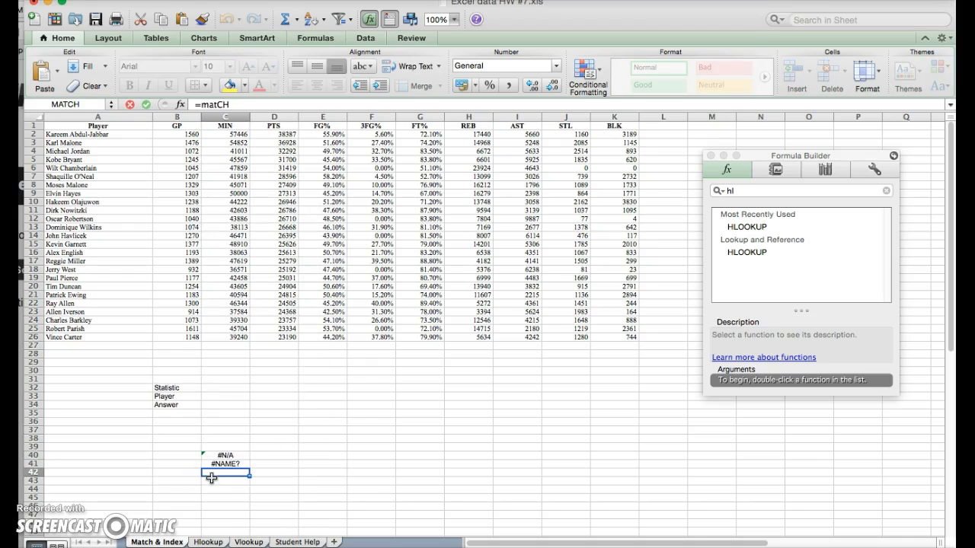
{"action": "double_click", "coordinate": [232, 461]}
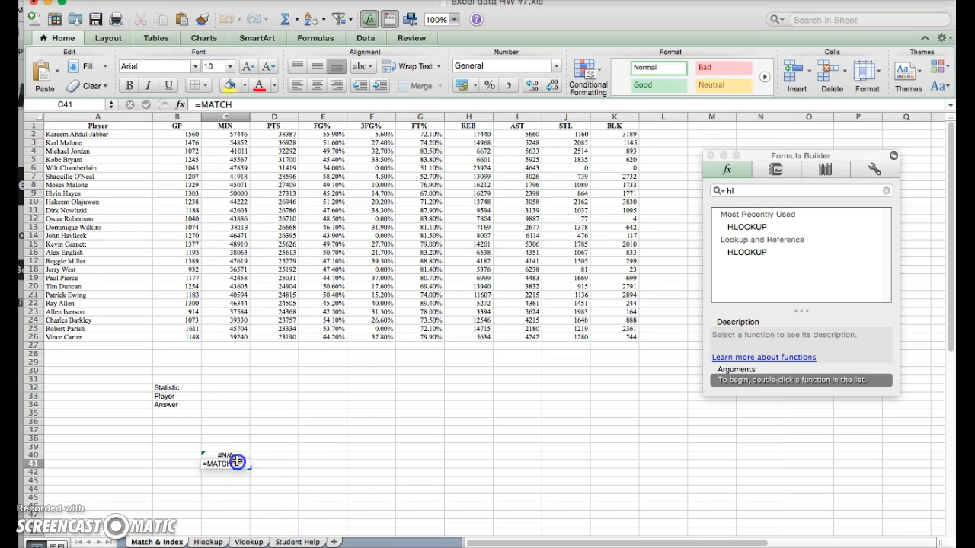
{"action": "type", "text": "("}
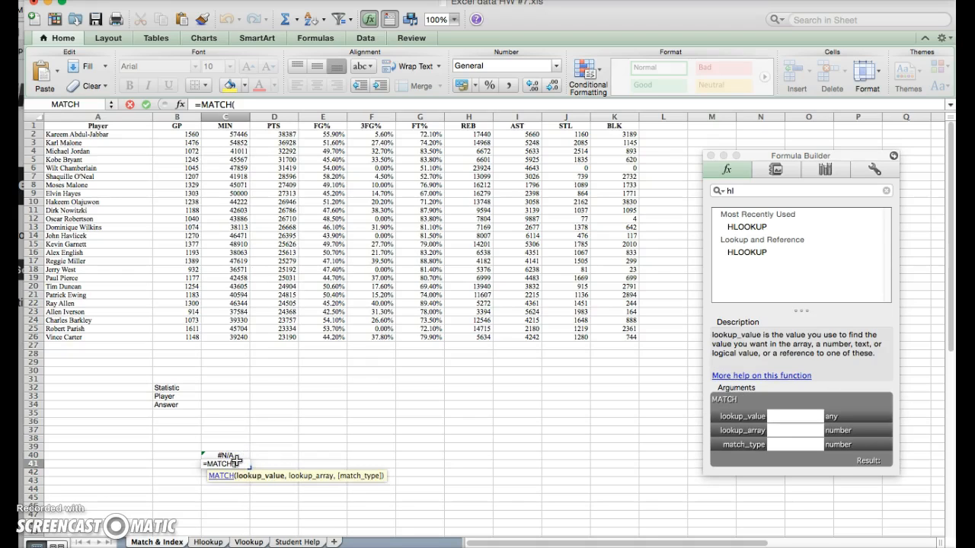
{"action": "type", "text": "c3"}
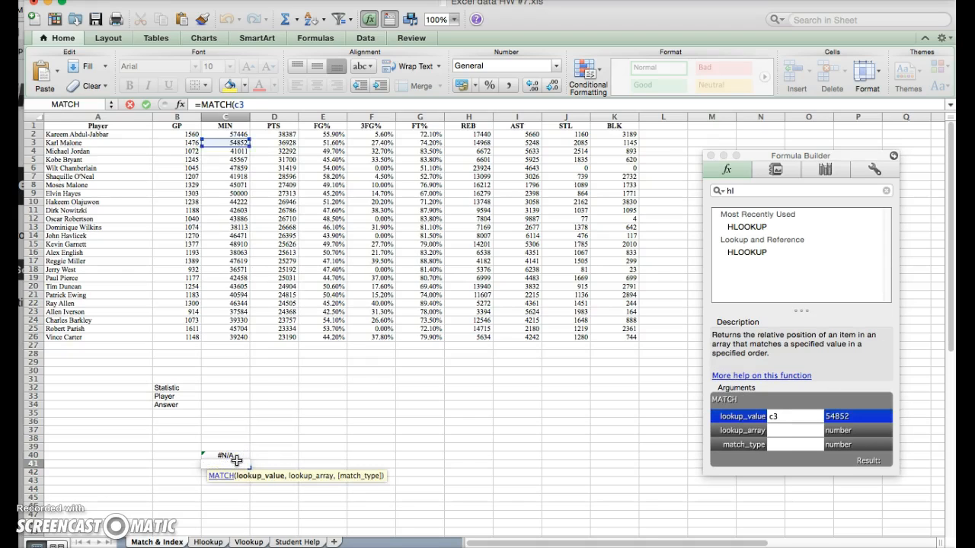
{"action": "type", "text": "3,"}
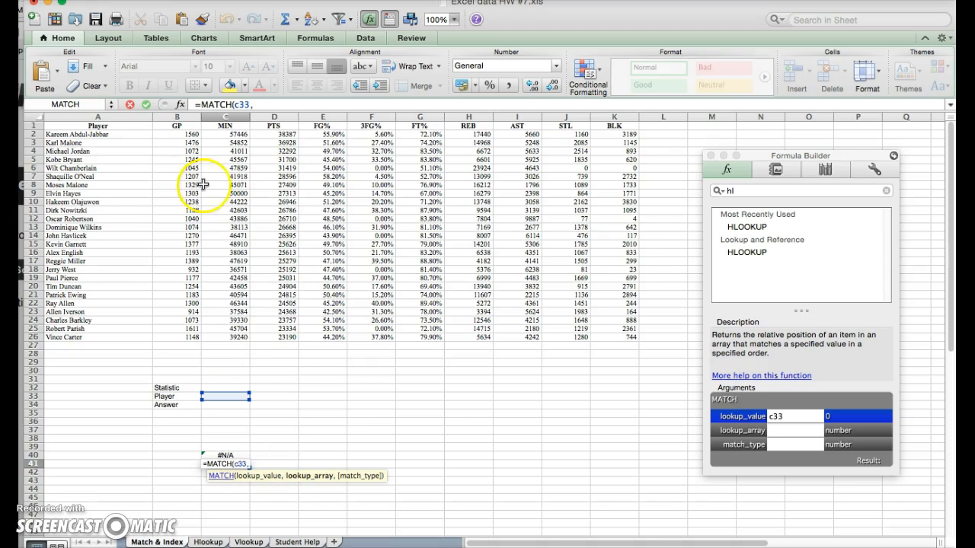
{"action": "type", "text": "a"}
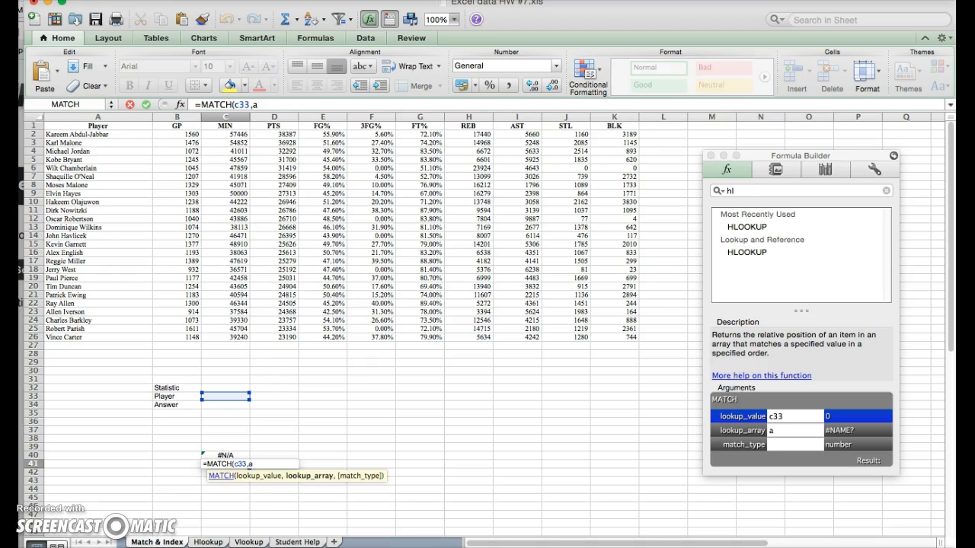
{"action": "type", "text": "2:a26"}
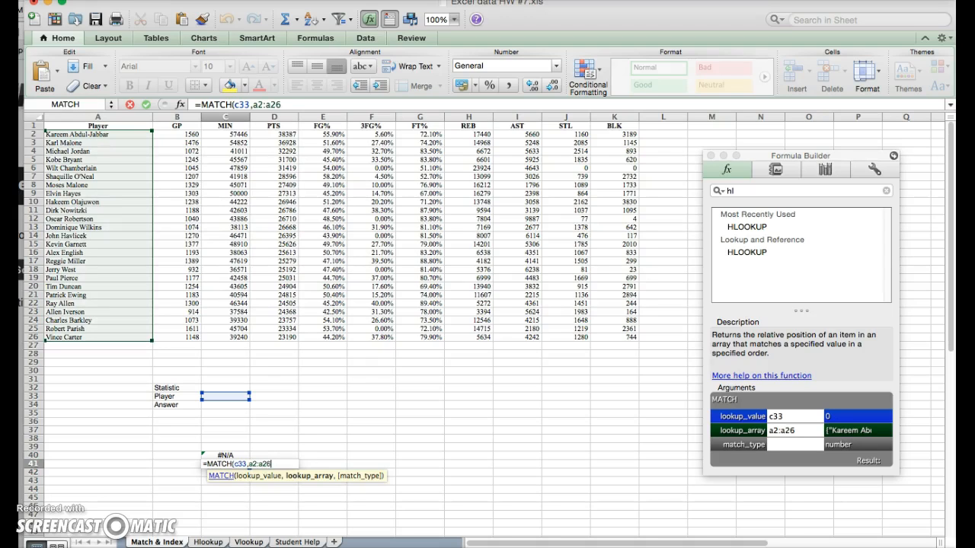
{"action": "type", "text": ",0"}
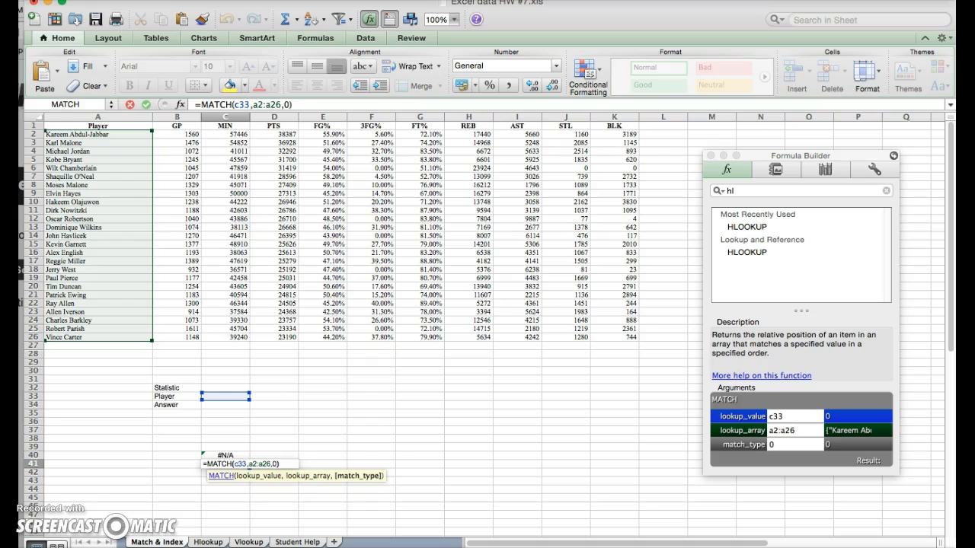
{"action": "type", "text": ")"}
{"action": "key", "text": "Return"}
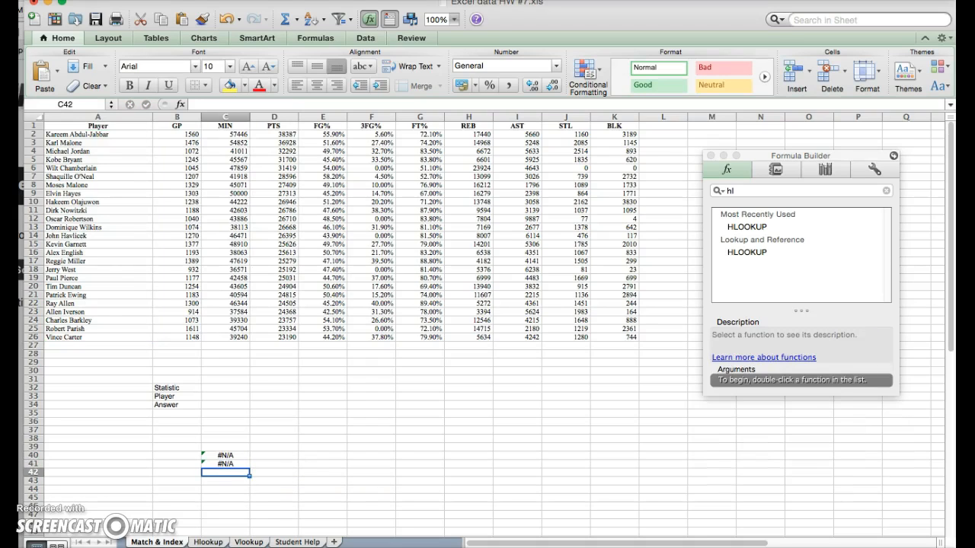
Start an INDEX formula in the Answer cell C34.
{"action": "left_click", "coordinate": [213, 404]}
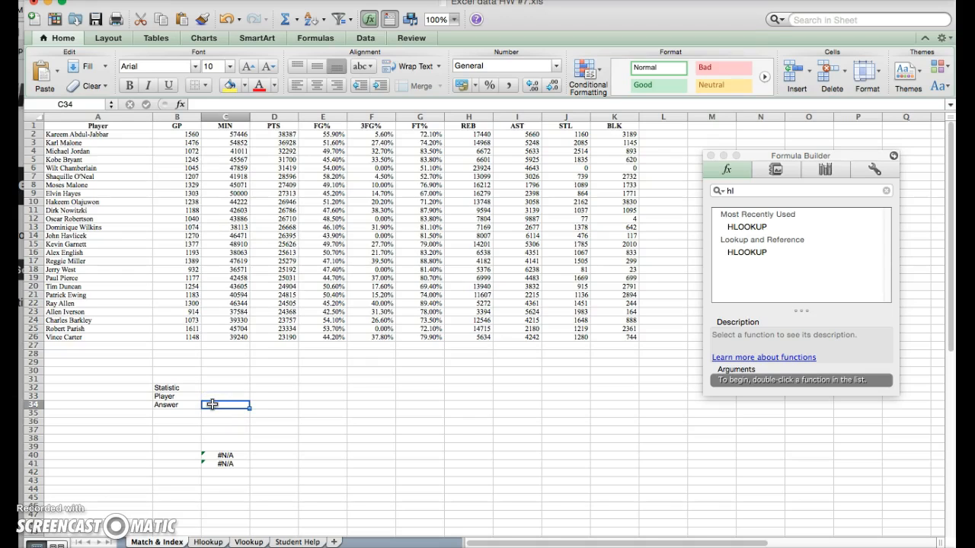
{"action": "type", "text": "="}
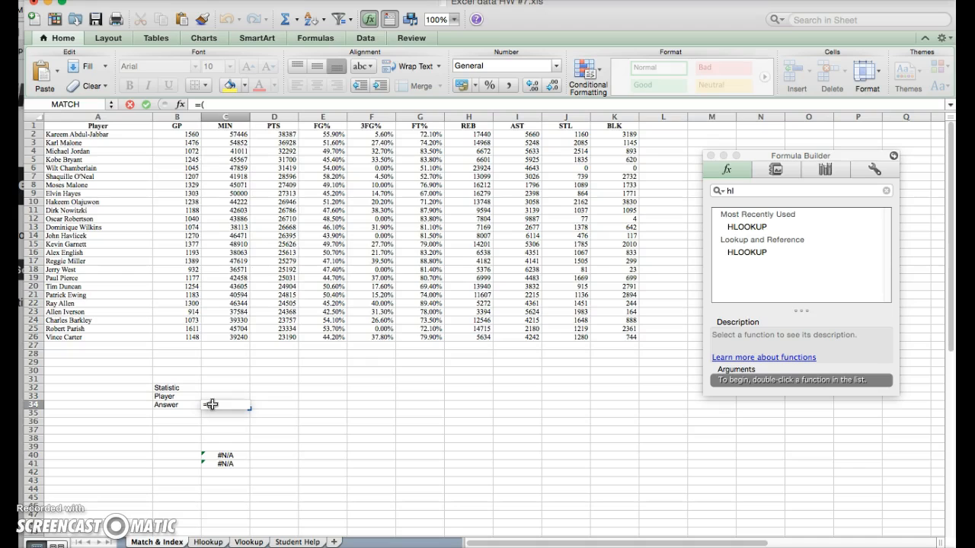
{"action": "type", "text": "("}
{"action": "key", "text": "BackSpace"}
{"action": "type", "text": "in"}
{"action": "key", "text": "Return"}
{"action": "left_click", "coordinate": [212, 405]}
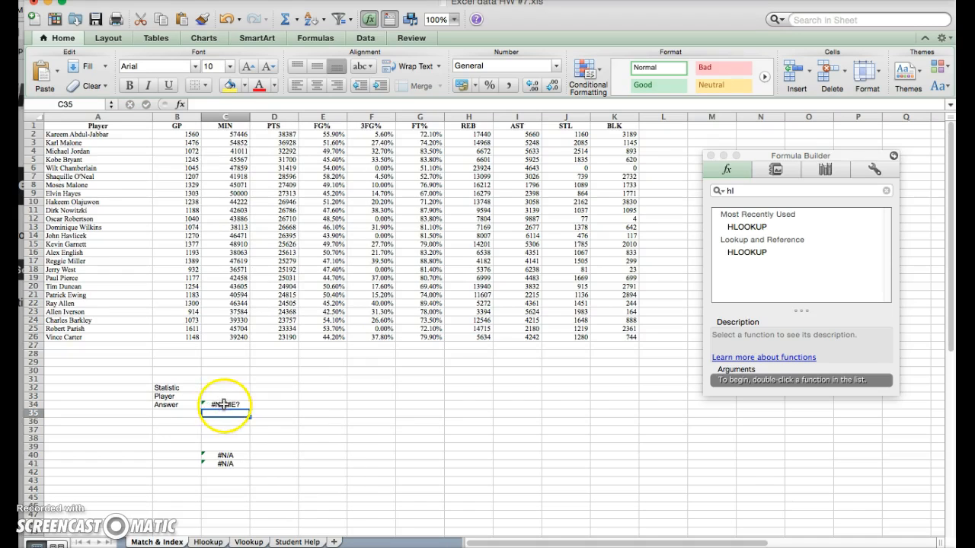
{"action": "double_click", "coordinate": [226, 404]}
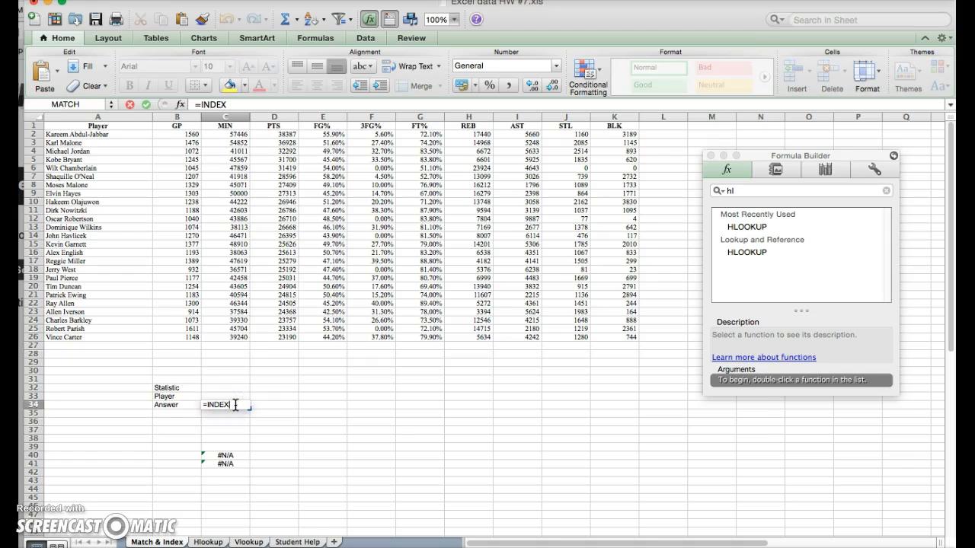
{"action": "type", "text": "("}
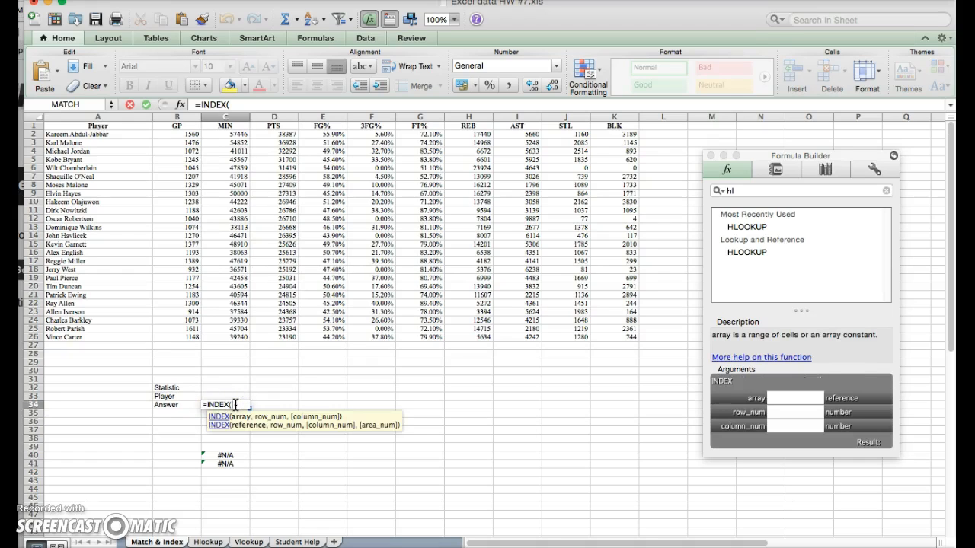
Complete C34 as =INDEX(B2:K27,C41,C40) using the B2:K27 stats block.
{"action": "left_click_drag", "start_coordinate": [235, 405], "coordinate": [105, 137]}
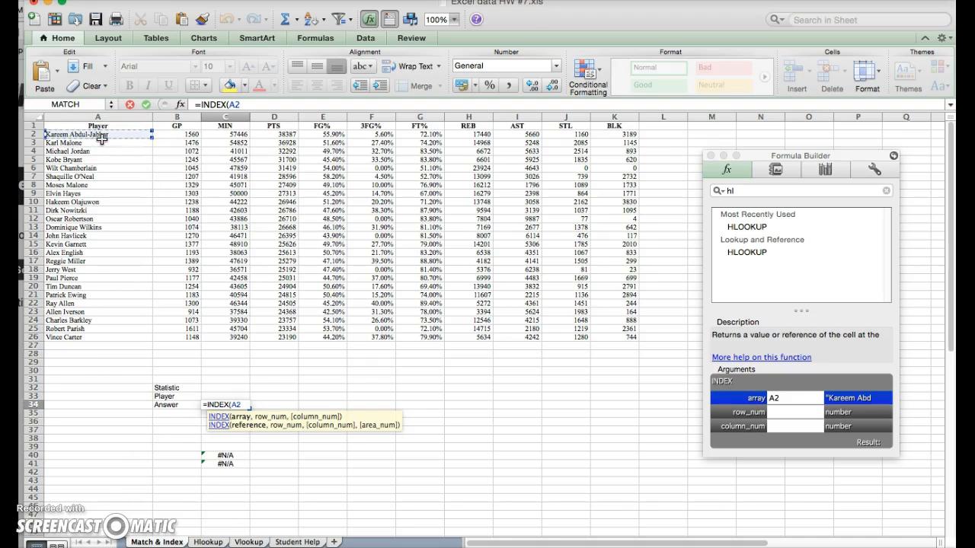
{"action": "key", "text": "BackSpace"}
{"action": "key", "text": "BackSpace"}
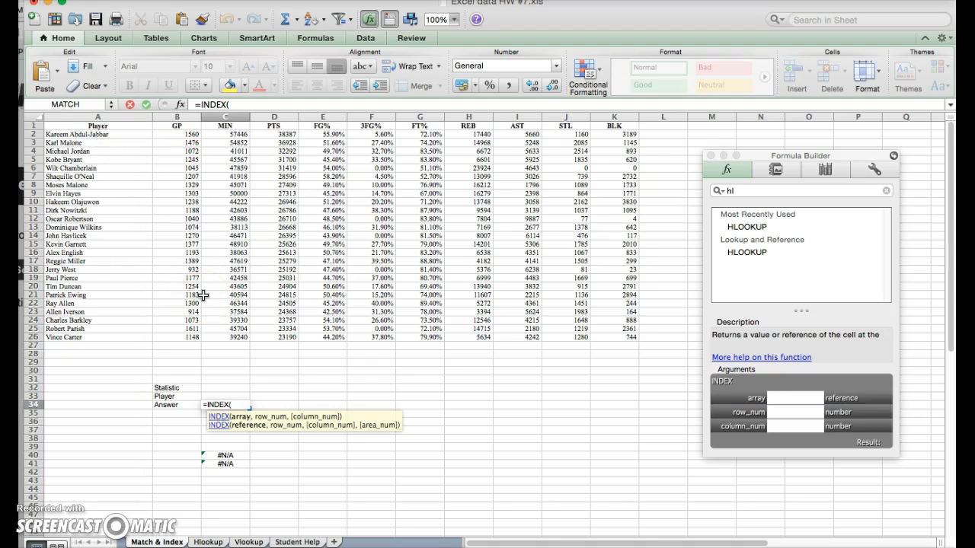
{"action": "left_click", "coordinate": [188, 132]}
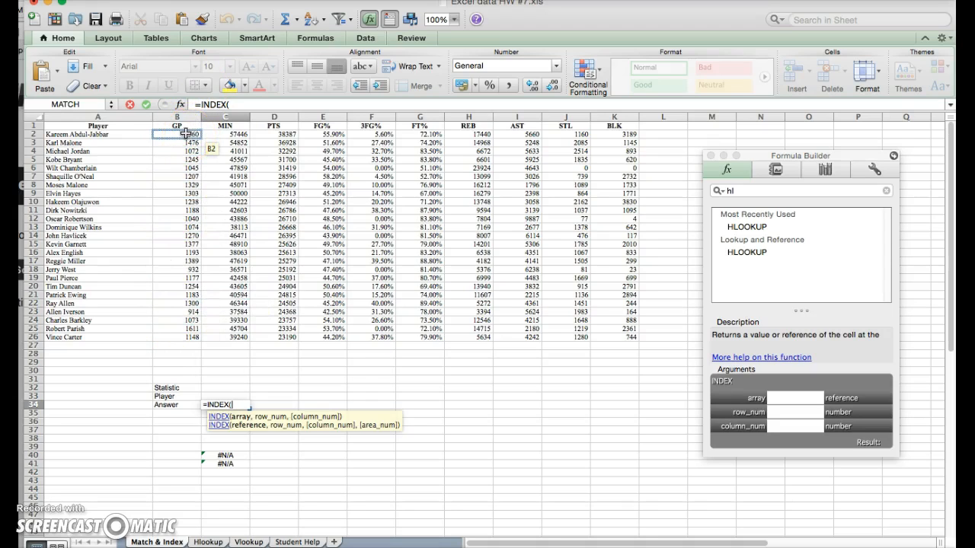
{"action": "left_click_drag", "start_coordinate": [184, 132], "coordinate": [629, 346]}
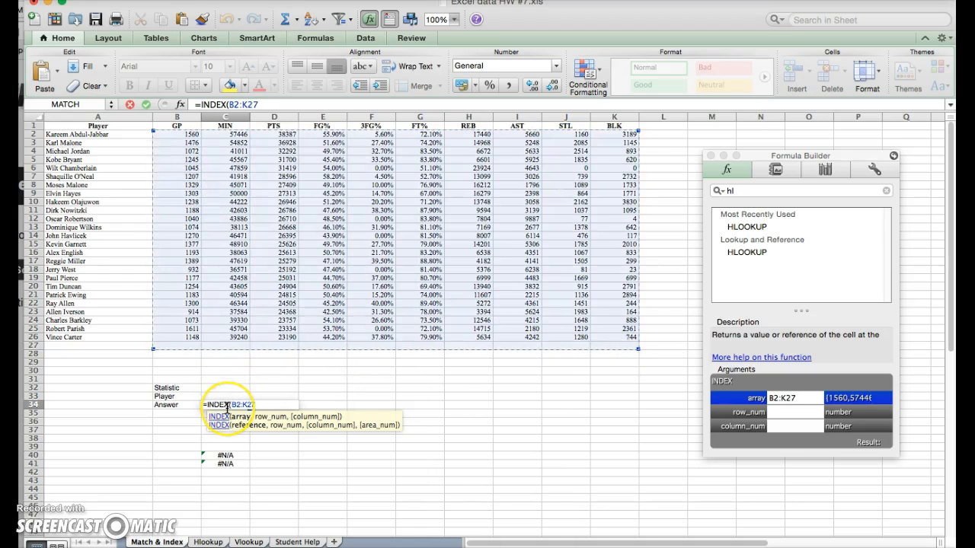
{"action": "type", "text": ","}
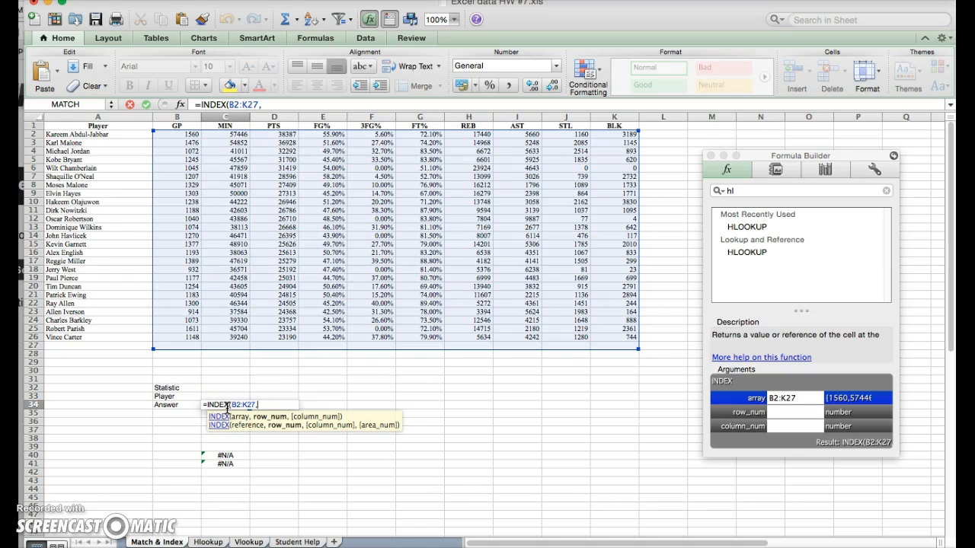
{"action": "type", "text": "c41"}
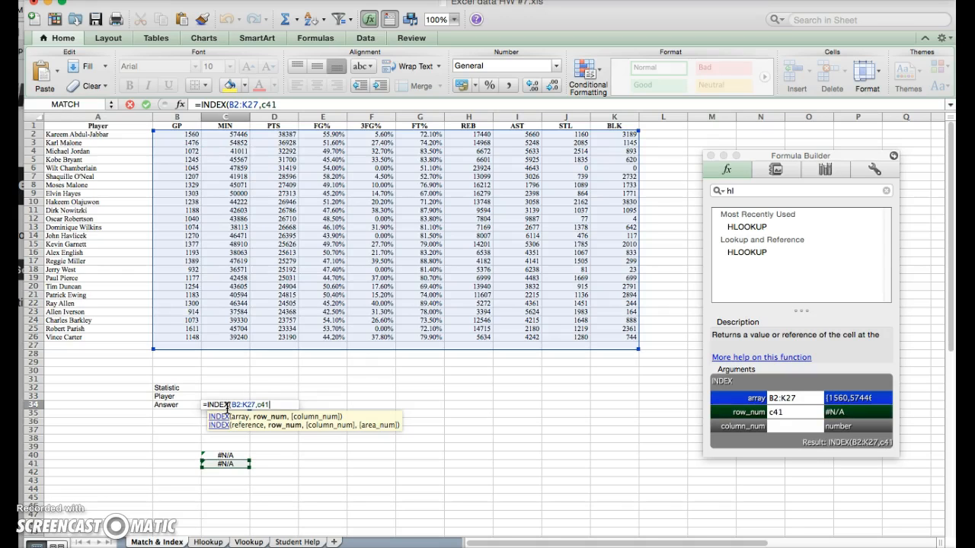
{"action": "type", "text": ",c40"}
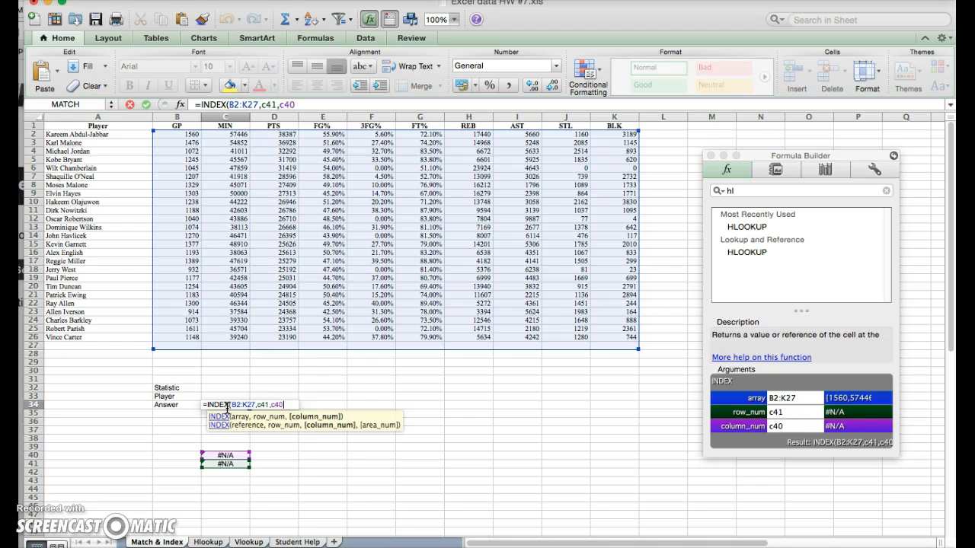
{"action": "key", "text": "Return"}
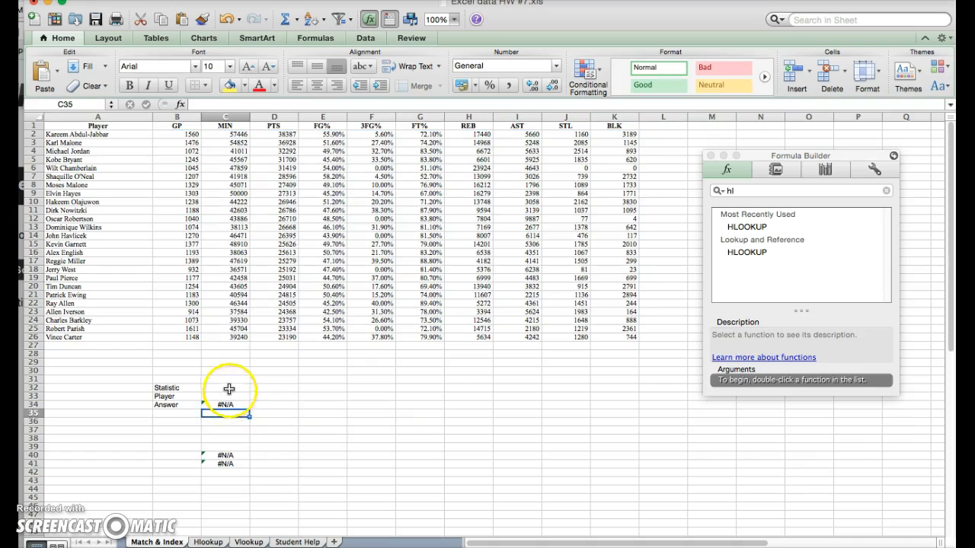
{"action": "left_click", "coordinate": [228, 389]}
Set the statistic to REB and try Michael Jordan, Oscar Robertson and Kevin Garnett as the player.
{"action": "type", "text": "REB"}
{"action": "key", "text": "Return"}
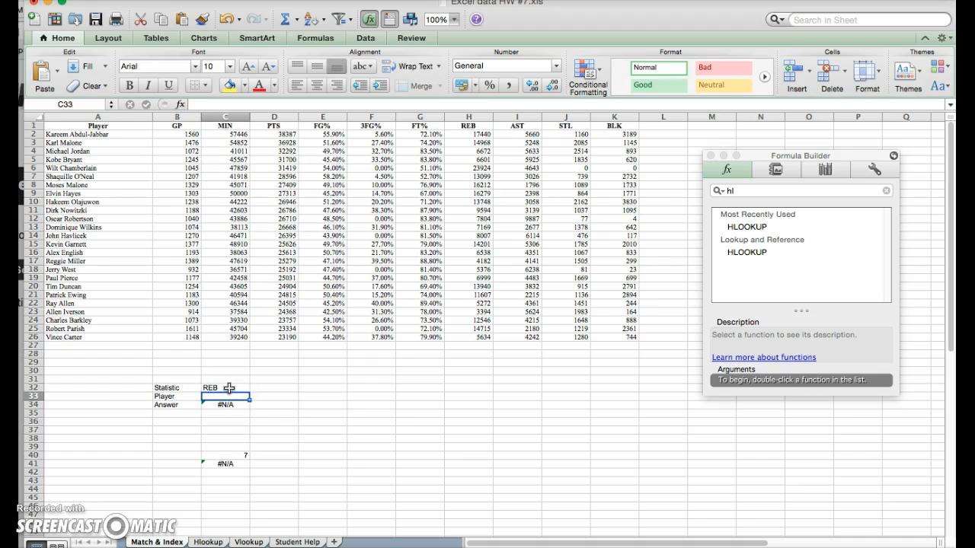
{"action": "type", "text": "Mich"}
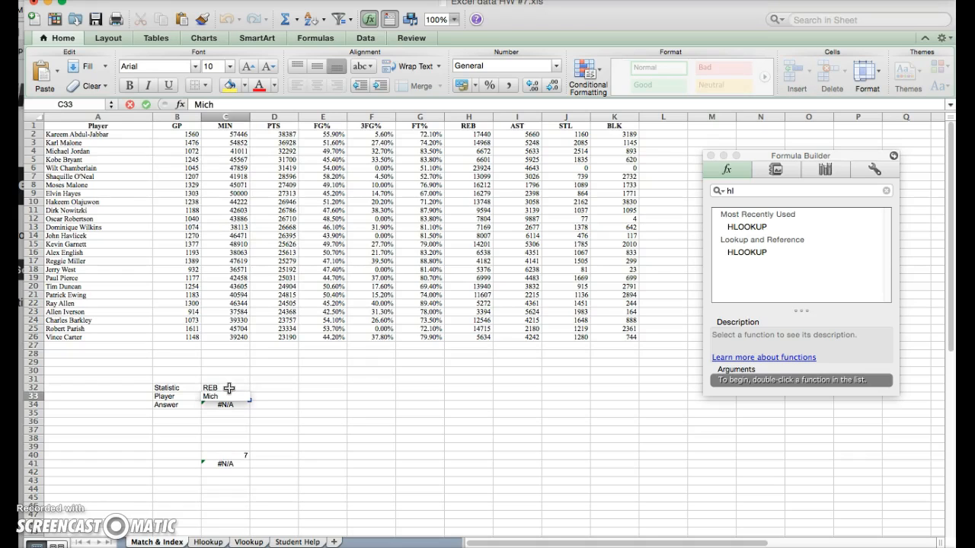
{"action": "type", "text": "ael Jordan"}
{"action": "key", "text": "Return"}
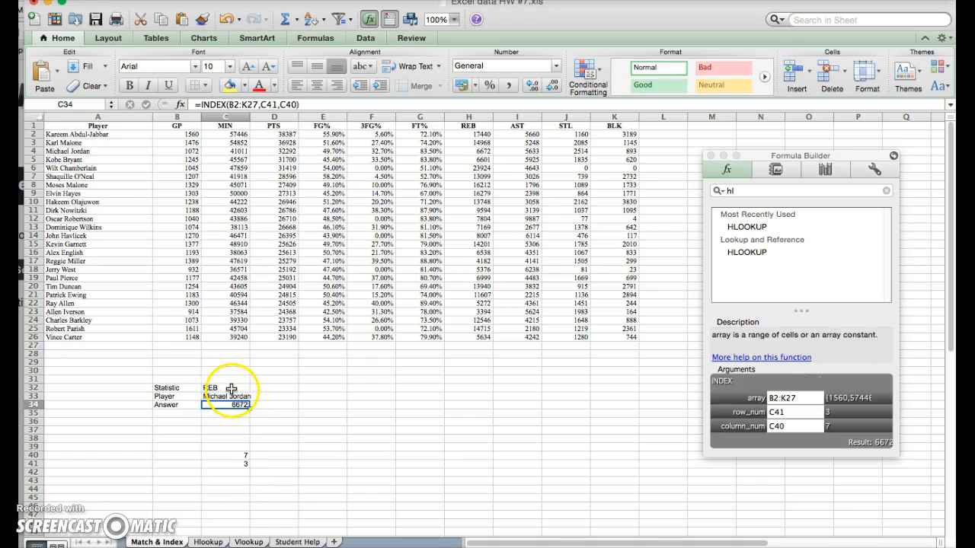
{"action": "left_click", "coordinate": [228, 396]}
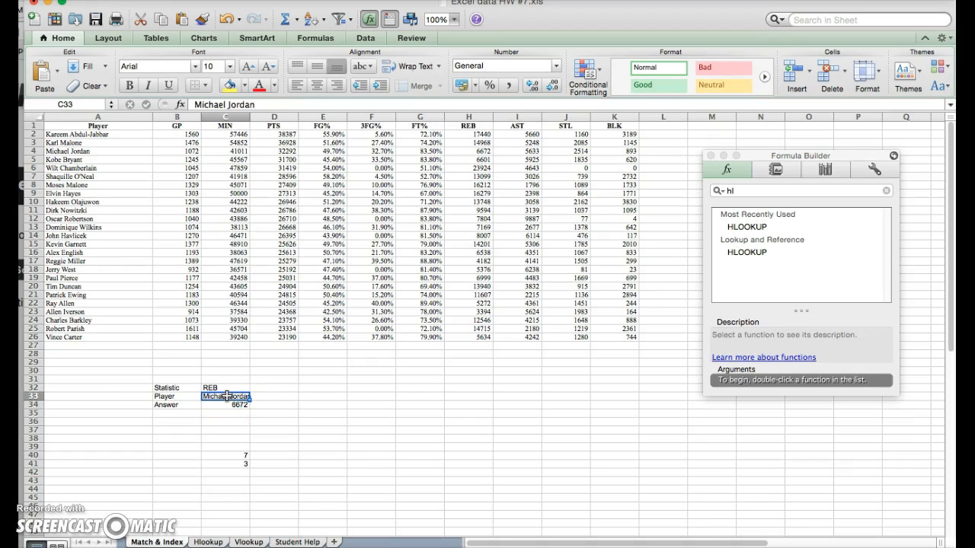
{"action": "type", "text": "Oscar Robertson"}
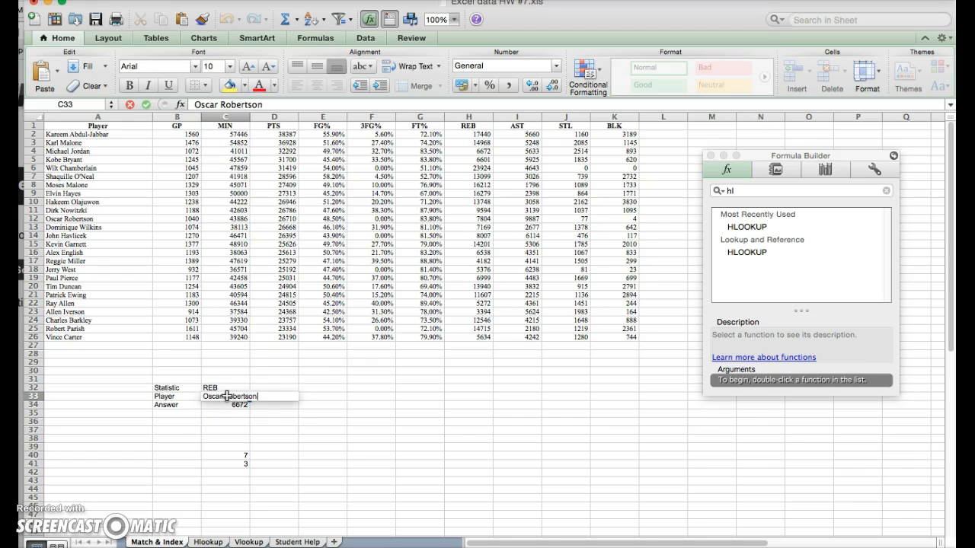
{"action": "key", "text": "Return"}
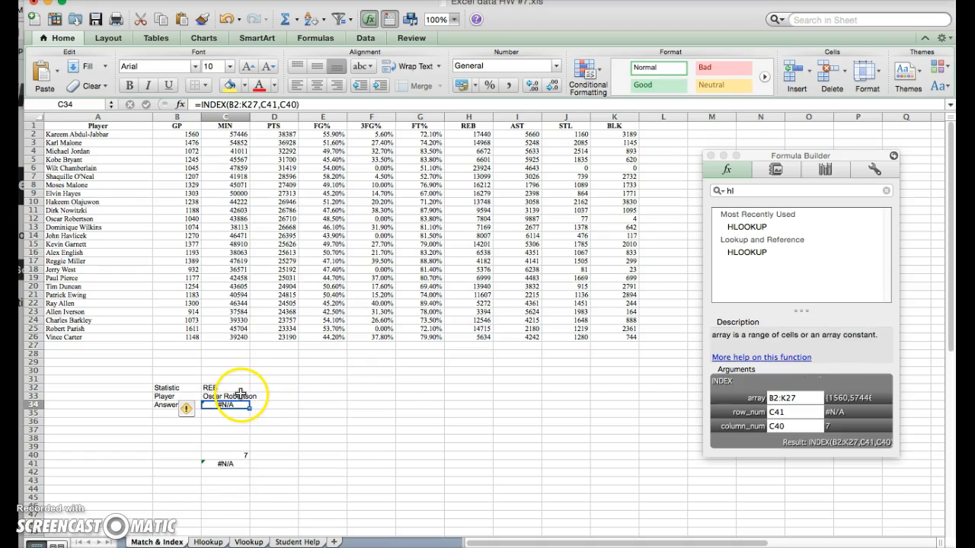
{"action": "left_click", "coordinate": [240, 394]}
{"action": "double_click", "coordinate": [268, 394]}
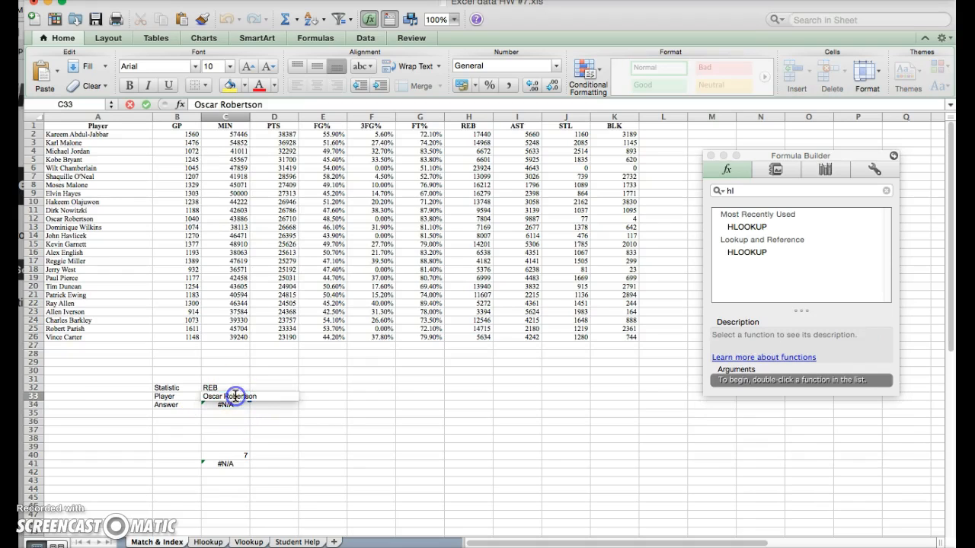
{"action": "left_click_drag", "start_coordinate": [268, 394], "coordinate": [185, 392]}
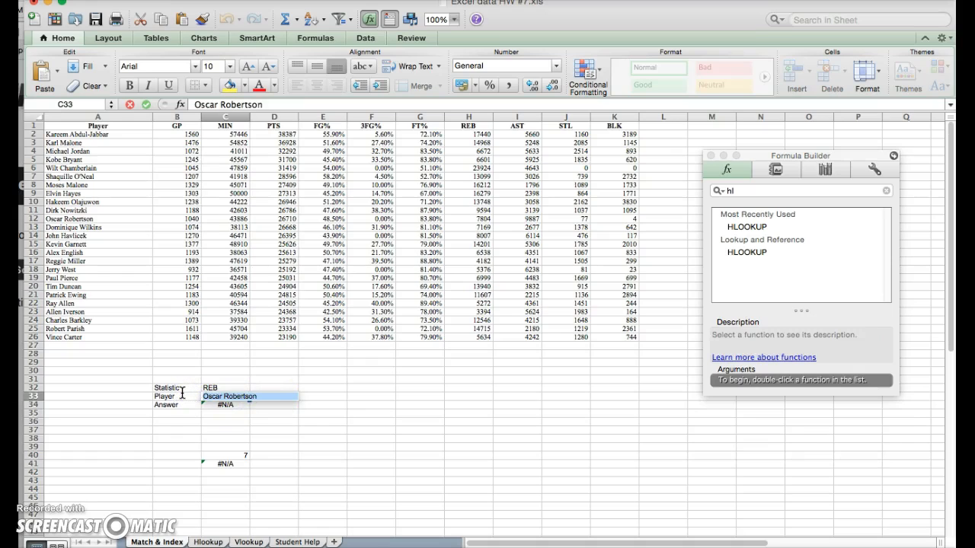
{"action": "type", "text": "Ke"}
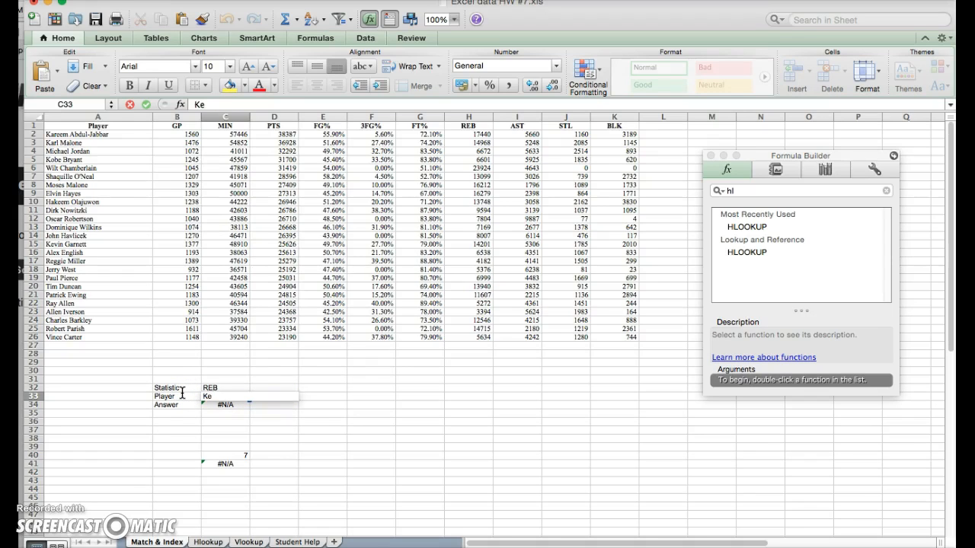
{"action": "type", "text": "vin Garnett"}
{"action": "key", "text": "Return"}
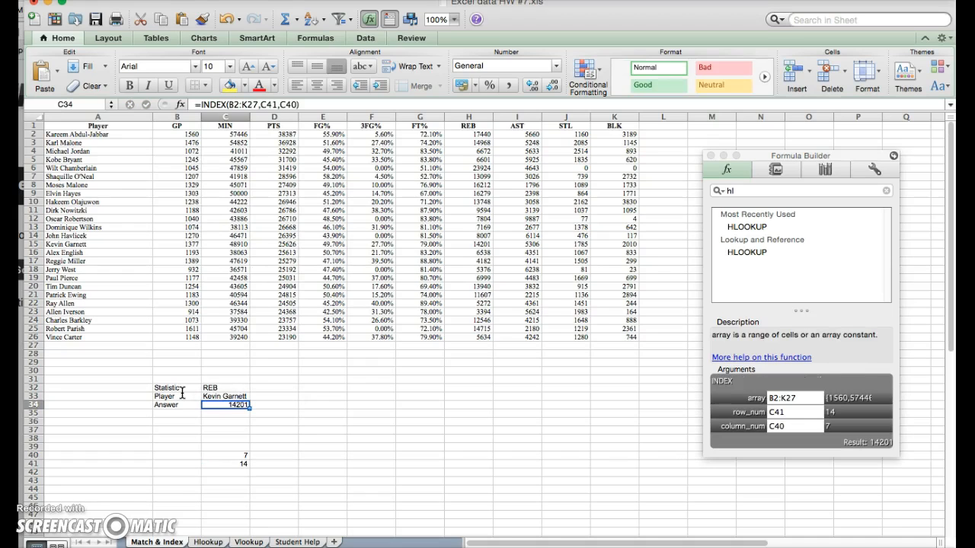
Change the statistic to PTS and player to Elvin Hayes for 27313, then go to the Hlookup sheet.
{"action": "left_click", "coordinate": [232, 388]}
{"action": "type", "text": "OT"}
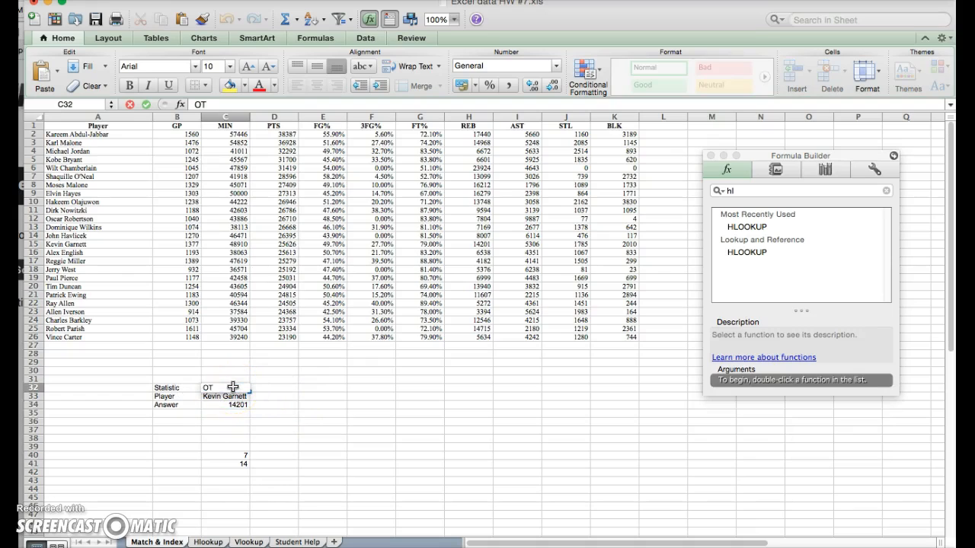
{"action": "key", "text": "BackSpace"}
{"action": "key", "text": "BackSpace"}
{"action": "type", "text": "PTS"}
{"action": "key", "text": "Return"}
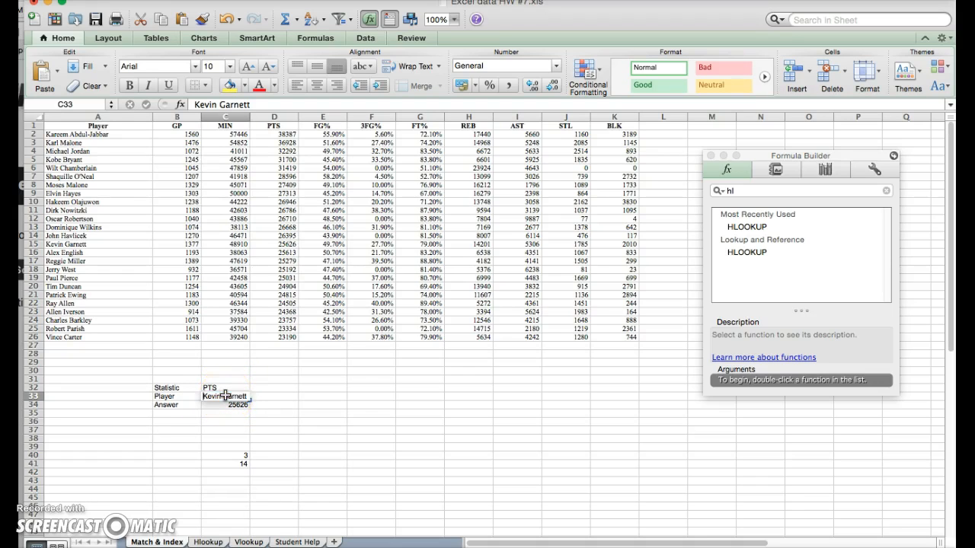
{"action": "type", "text": "Elvin Hayes"}
{"action": "key", "text": "Return"}
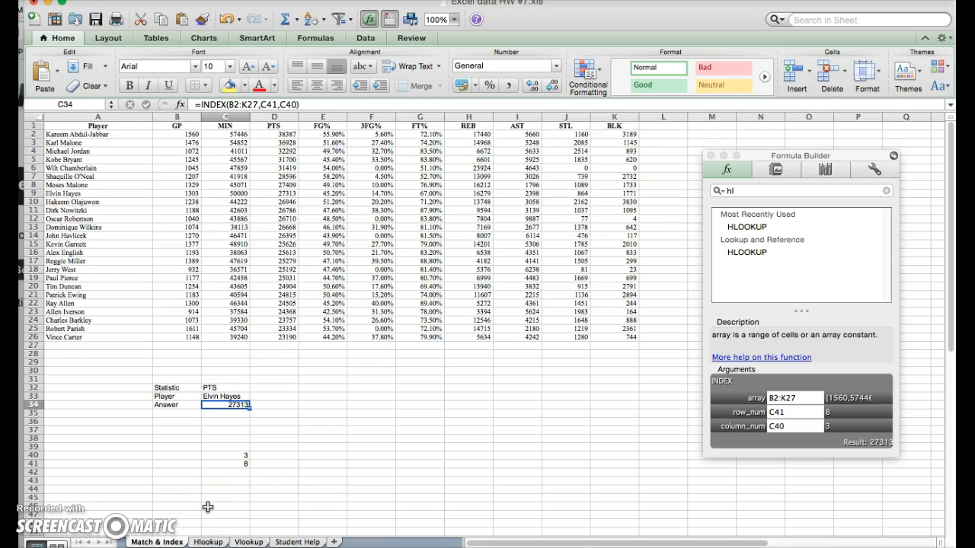
{"action": "left_click", "coordinate": [208, 541]}
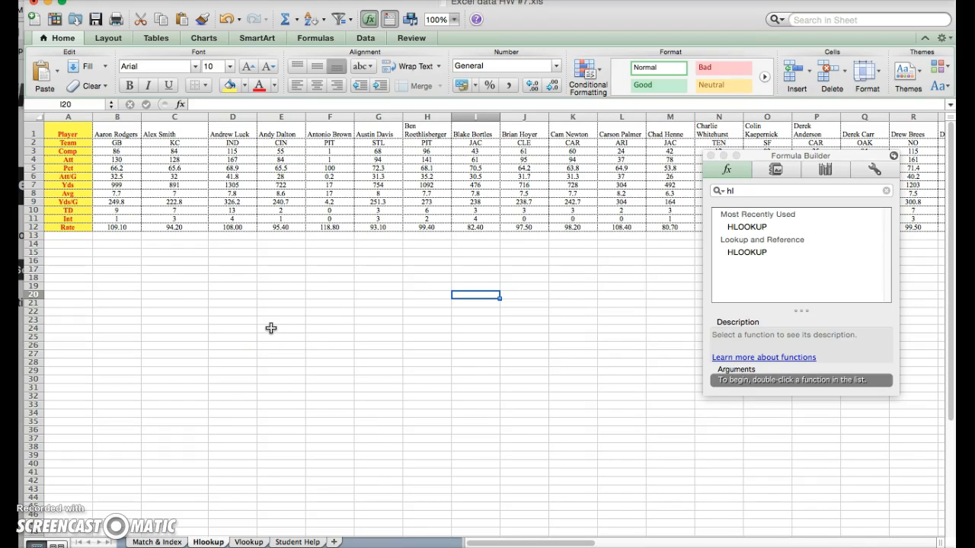
Label C24 as TDS and A26 as Player, then begin a C25 formula referencing B26.
{"action": "left_click", "coordinate": [153, 328]}
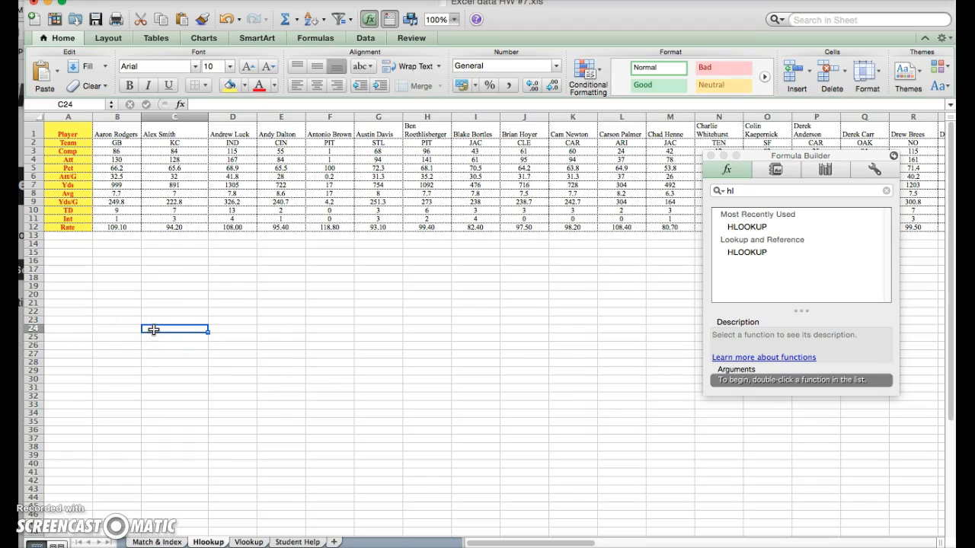
{"action": "type", "text": "T"}
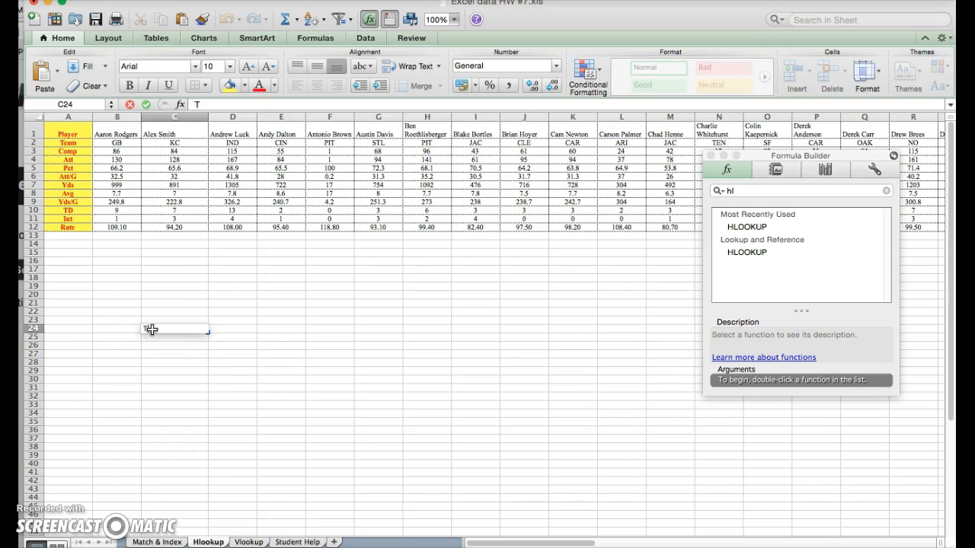
{"action": "type", "text": "DS"}
{"action": "left_click", "coordinate": [79, 347]}
{"action": "type", "text": "PLayers"}
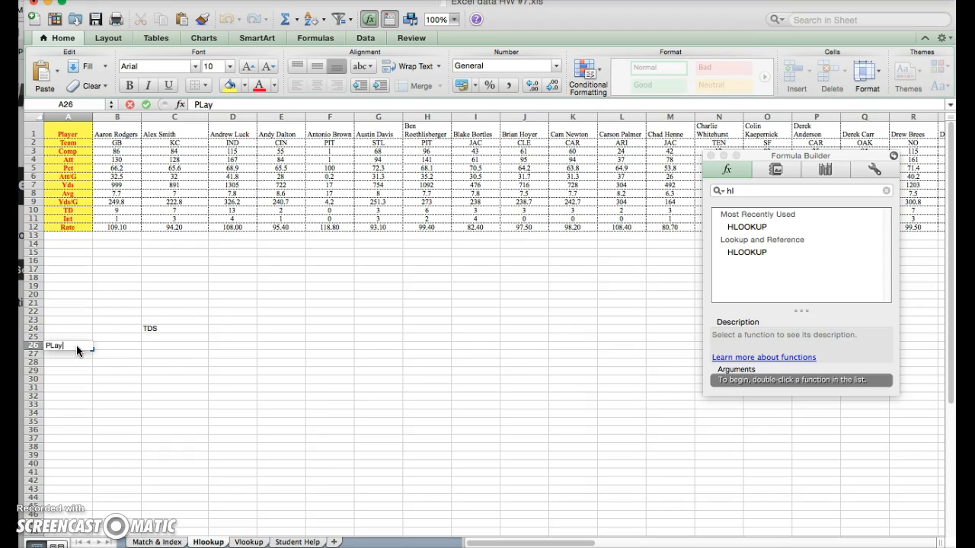
{"action": "key", "text": "BackSpace"}
{"action": "key", "text": "BackSpace"}
{"action": "key", "text": "BackSpace"}
{"action": "key", "text": "BackSpace"}
{"action": "key", "text": "BackSpace"}
{"action": "type", "text": "ayer"}
{"action": "left_click", "coordinate": [158, 336]}
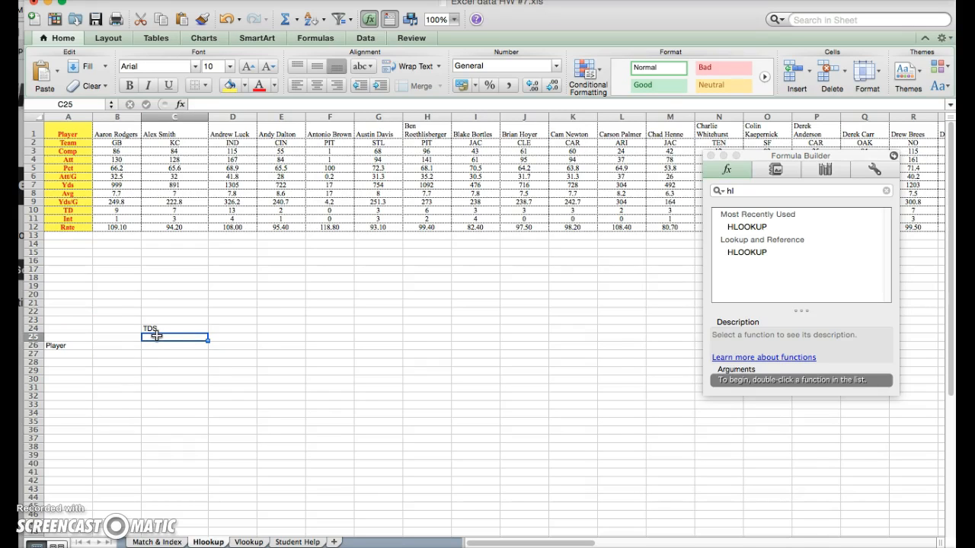
{"action": "type", "text": "="}
{"action": "left_click", "coordinate": [112, 347]}
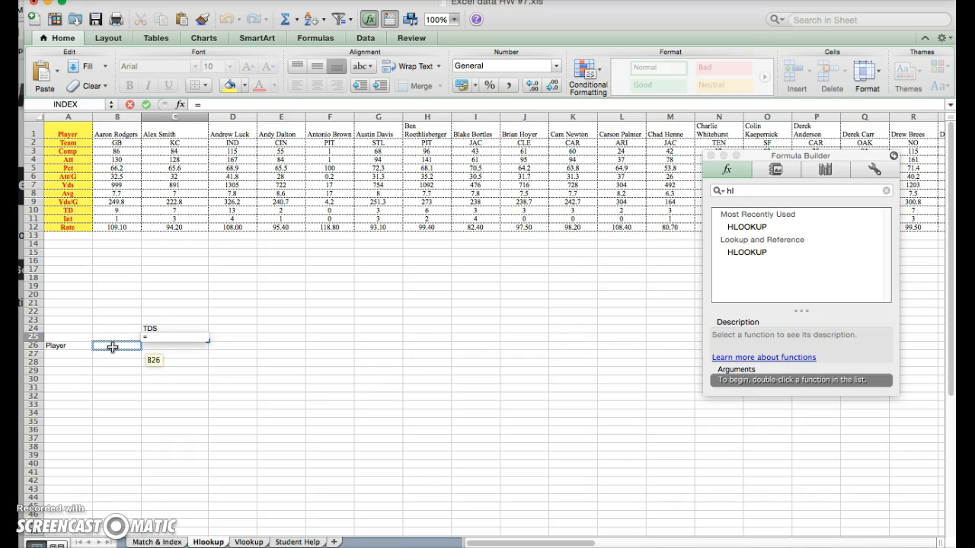
Enter =HLOOKUP(B26,B1:AY12,10,FALSE) in C25 to return the B26 player's touchdowns.
{"action": "key", "text": "BackSpace"}
{"action": "key", "text": "BackSpace"}
{"action": "key", "text": "BackSpace"}
{"action": "key", "text": "BackSpace"}
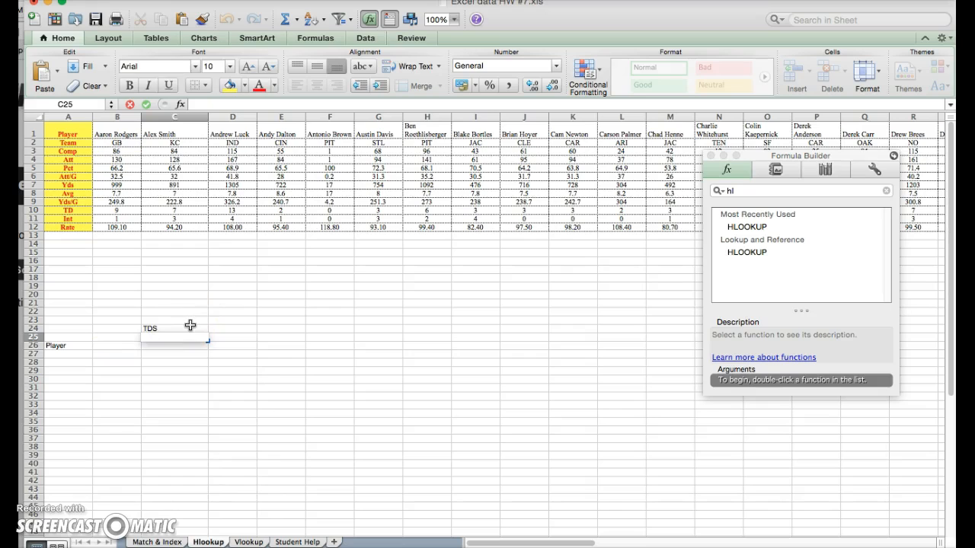
{"action": "type", "text": "=hl"}
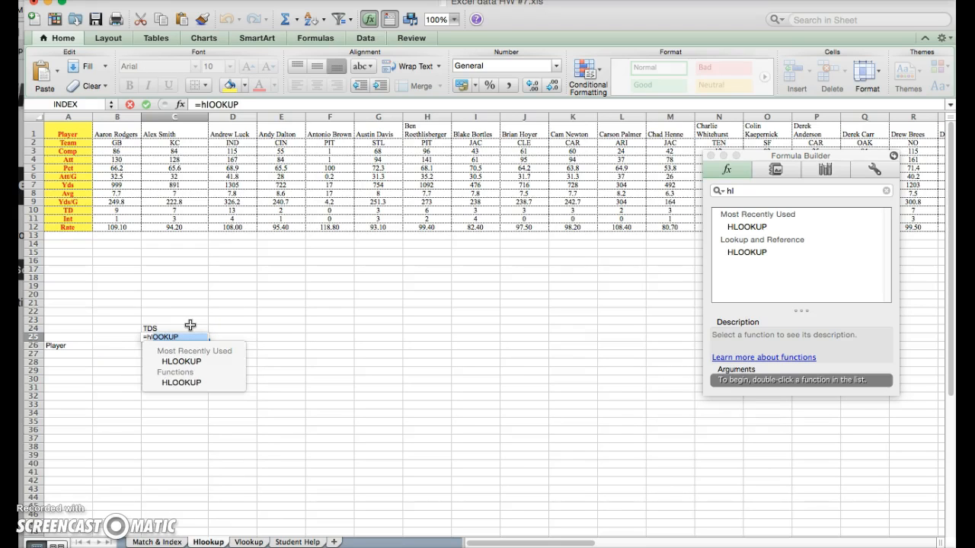
{"action": "key", "text": "Return"}
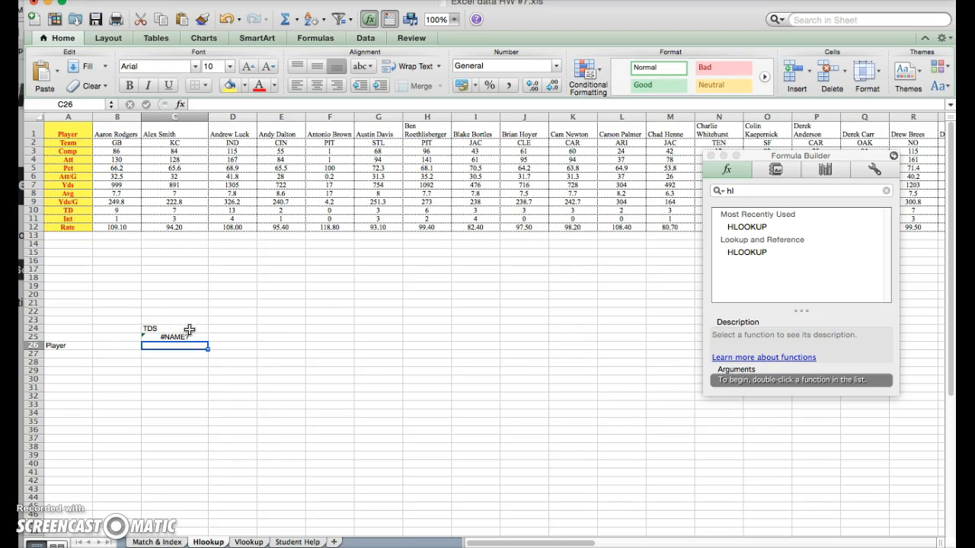
{"action": "double_click", "coordinate": [188, 337]}
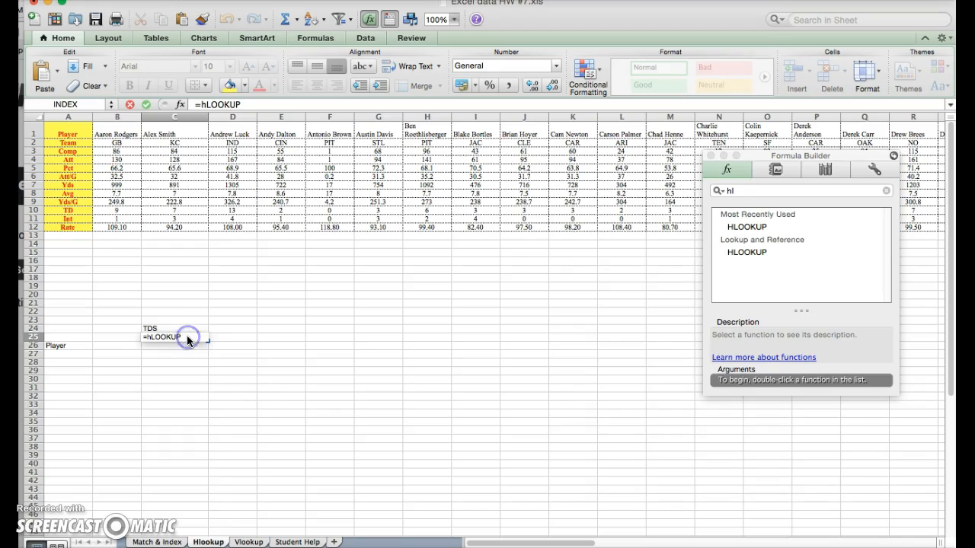
{"action": "type", "text": "("}
{"action": "left_click", "coordinate": [105, 345]}
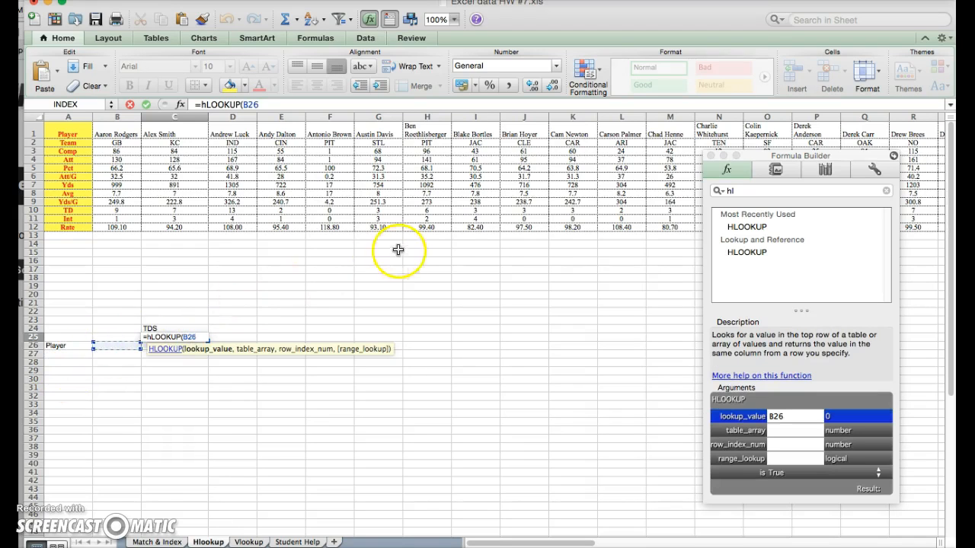
{"action": "type", "text": ","}
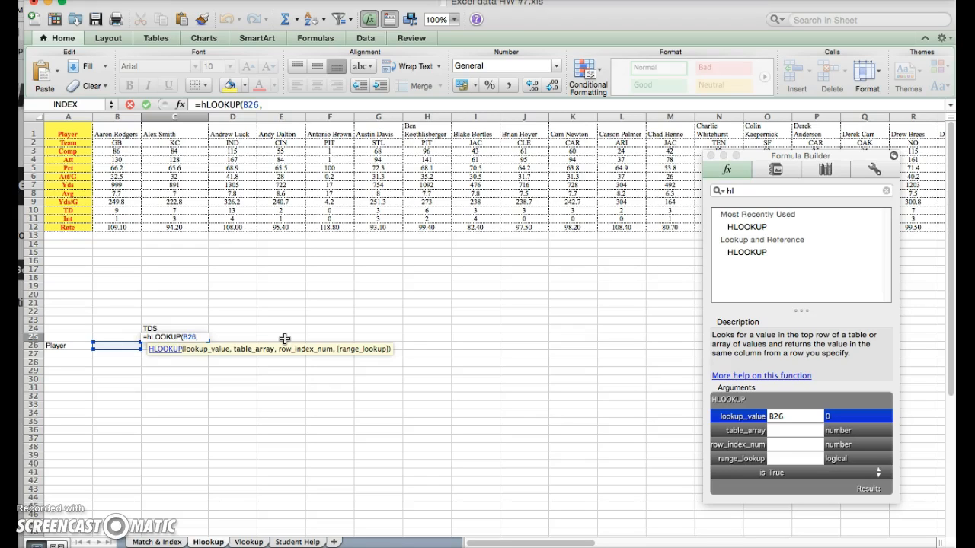
{"action": "type", "text": "b1"}
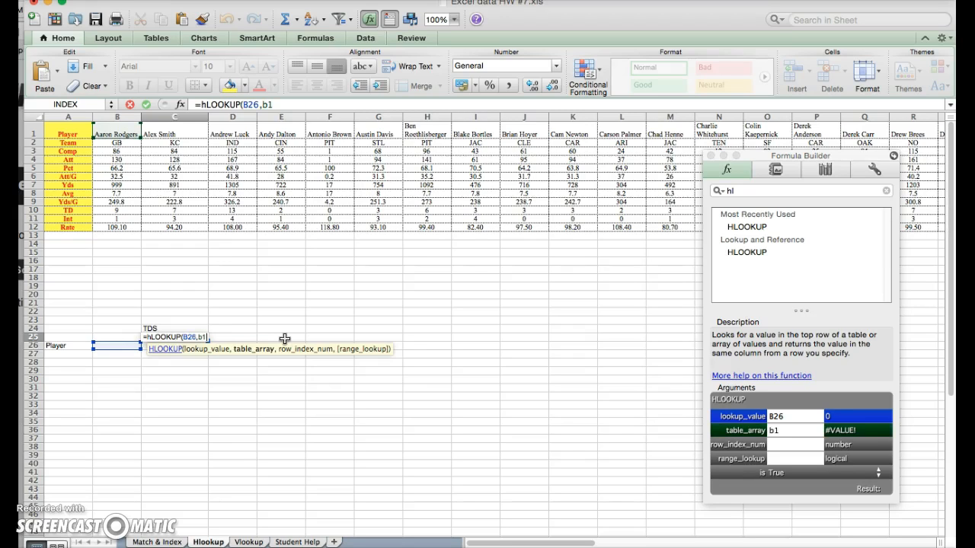
{"action": "type", "text": ":ay"}
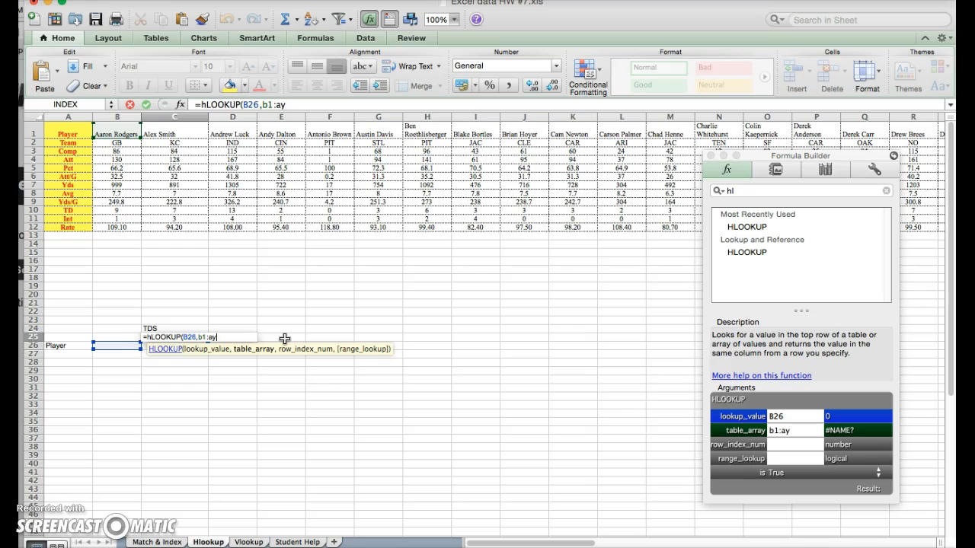
{"action": "type", "text": "12"}
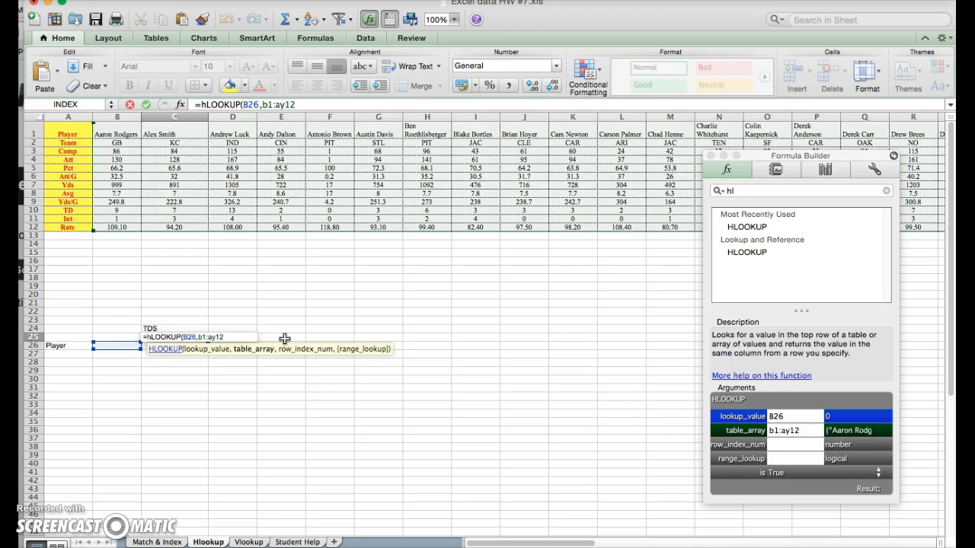
{"action": "type", "text": ","}
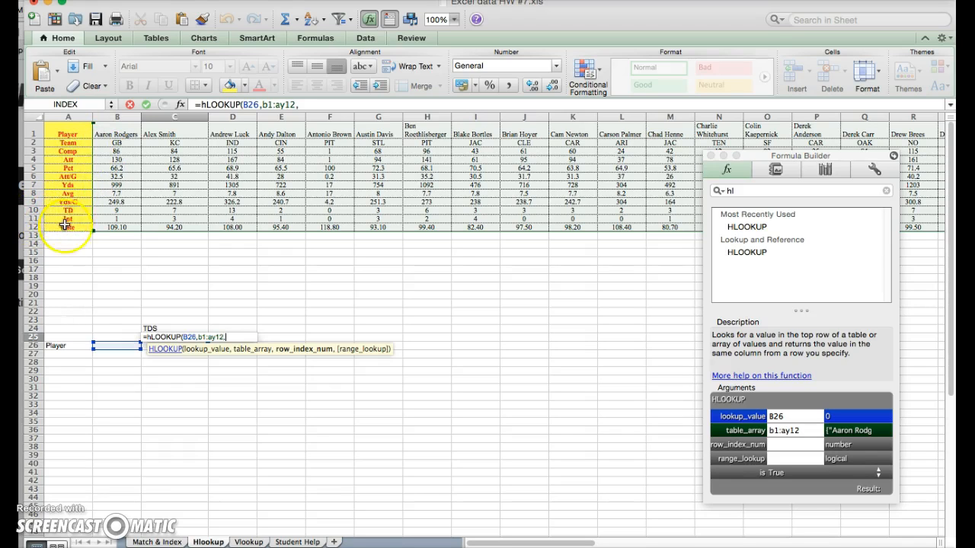
{"action": "type", "text": "10,false"}
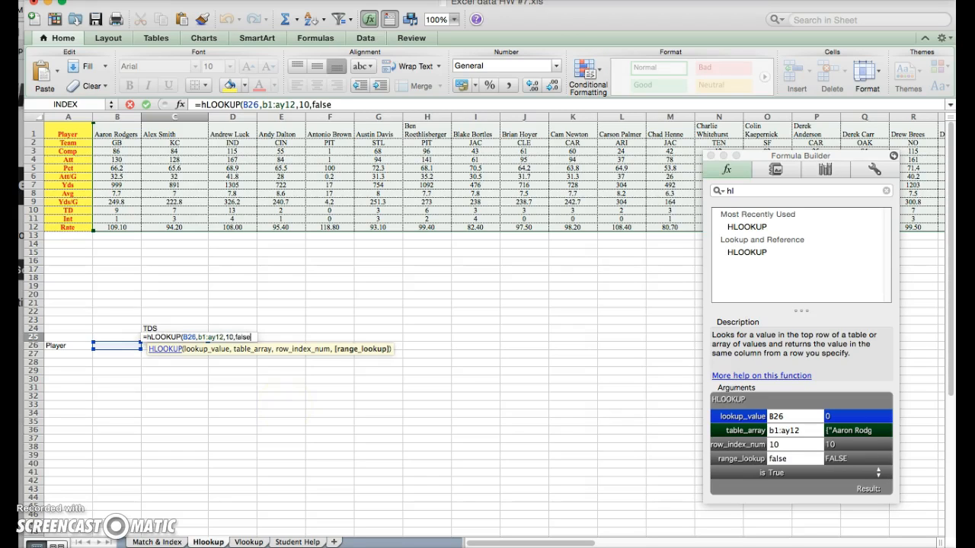
{"action": "type", "text": ")"}
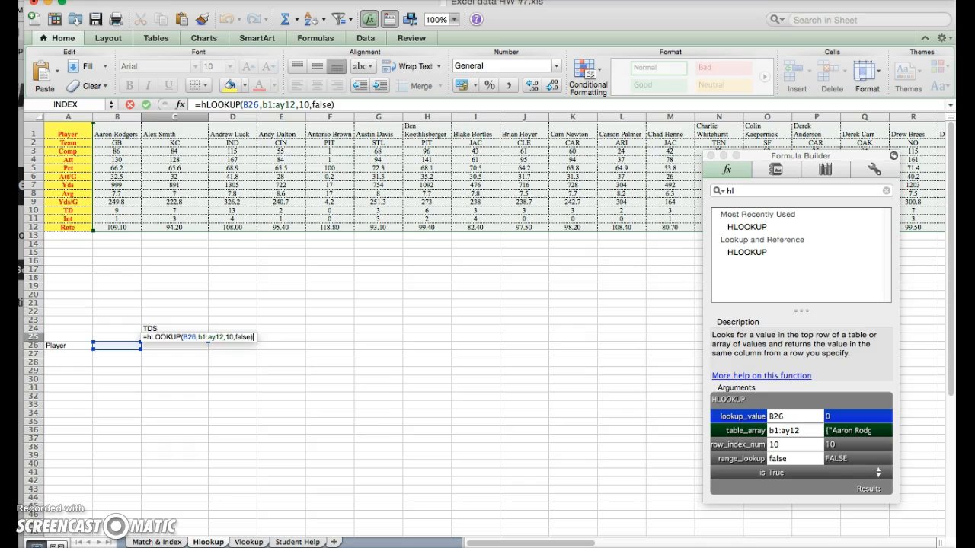
{"action": "key", "text": "Return"}
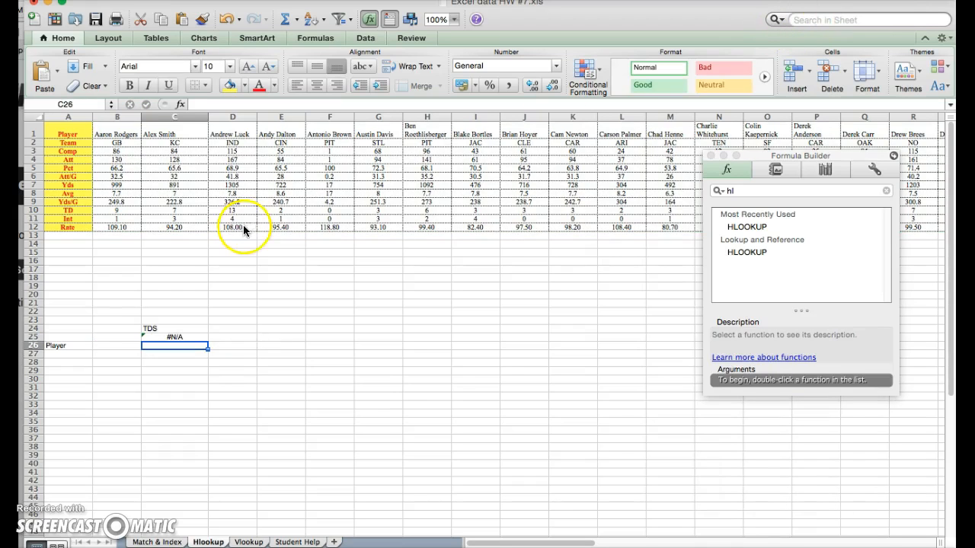
Test the lookup by entering Aaron Rodgers, Brian Hoyer and Cam Newtons in B26.
{"action": "left_click", "coordinate": [98, 345]}
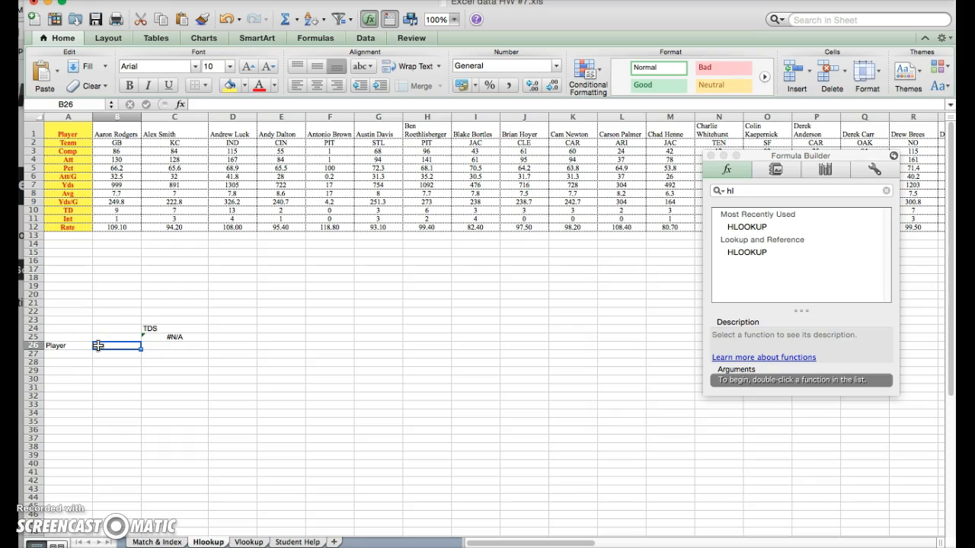
{"action": "type", "text": "Aaron"}
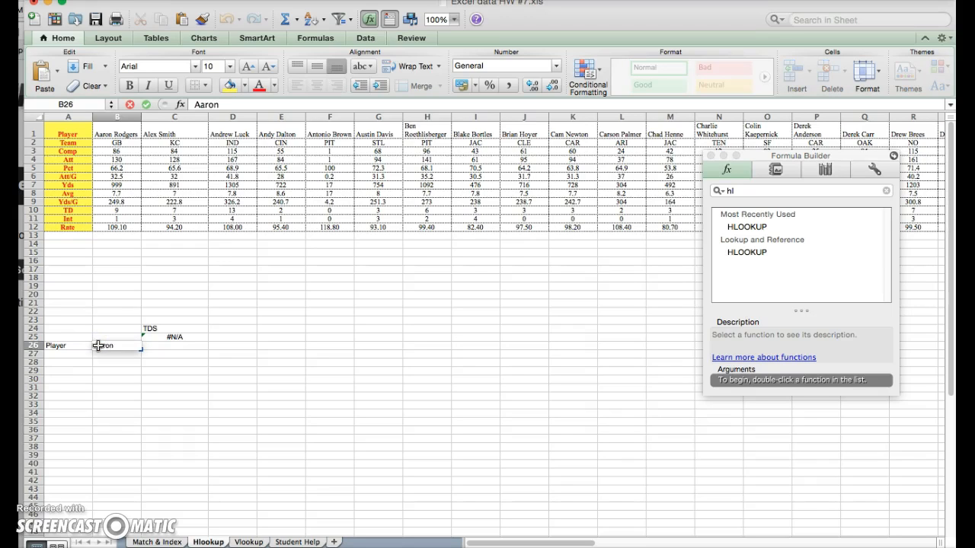
{"action": "type", "text": " Rodgers"}
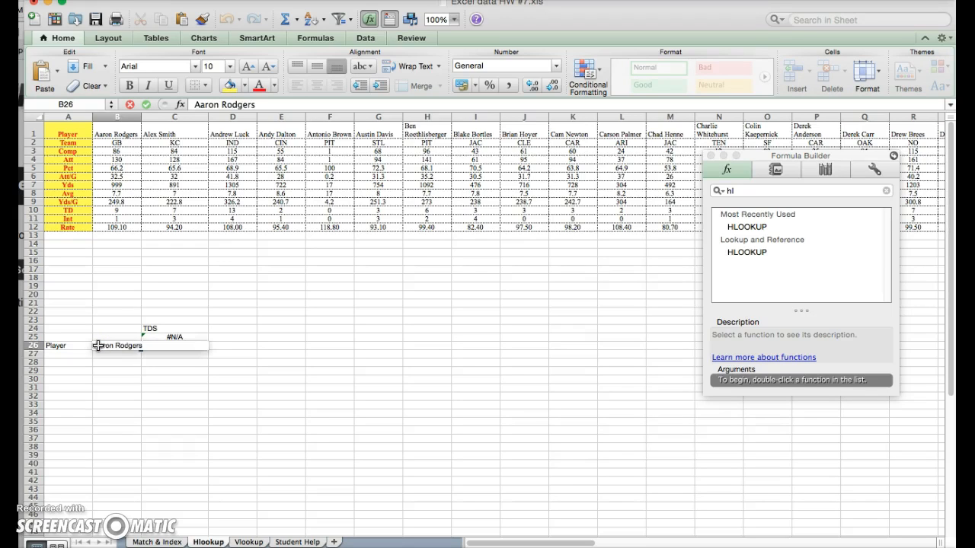
{"action": "key", "text": "Return"}
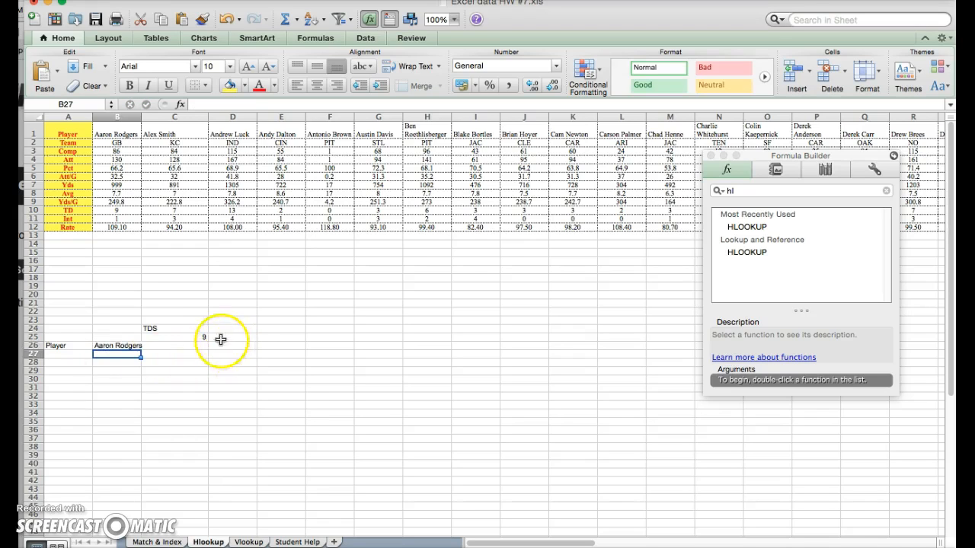
{"action": "left_click", "coordinate": [118, 347]}
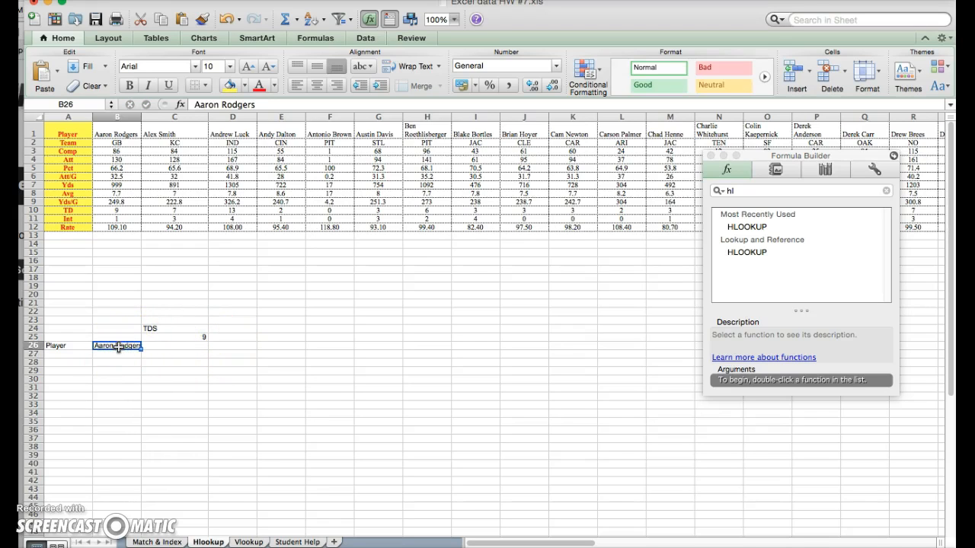
{"action": "type", "text": "Bri"}
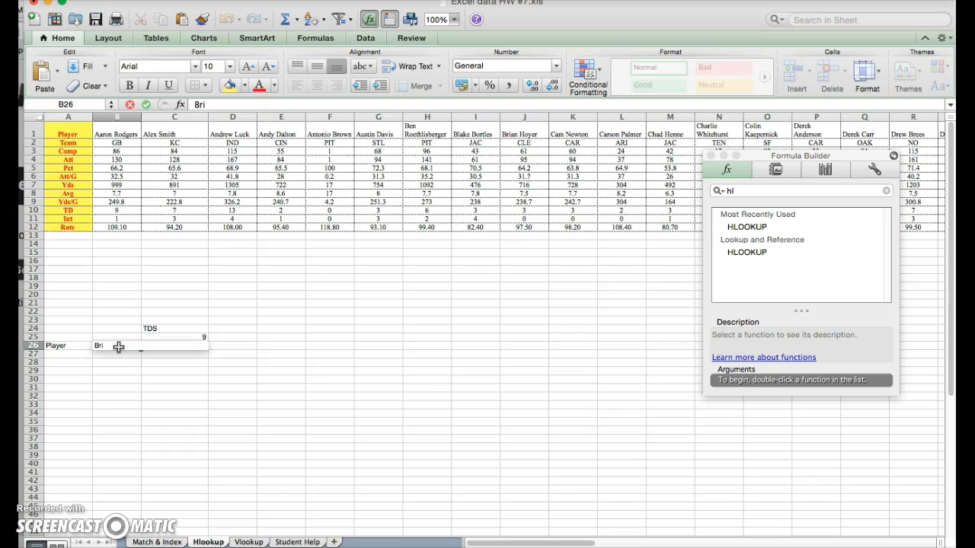
{"action": "type", "text": "an Hoyer"}
{"action": "key", "text": "Return"}
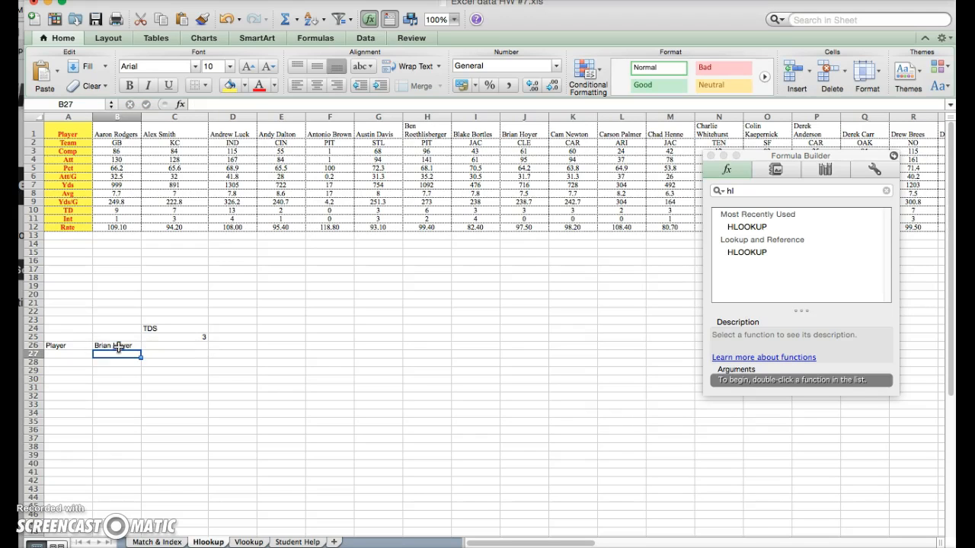
{"action": "left_click", "coordinate": [118, 345]}
{"action": "type", "text": "C"}
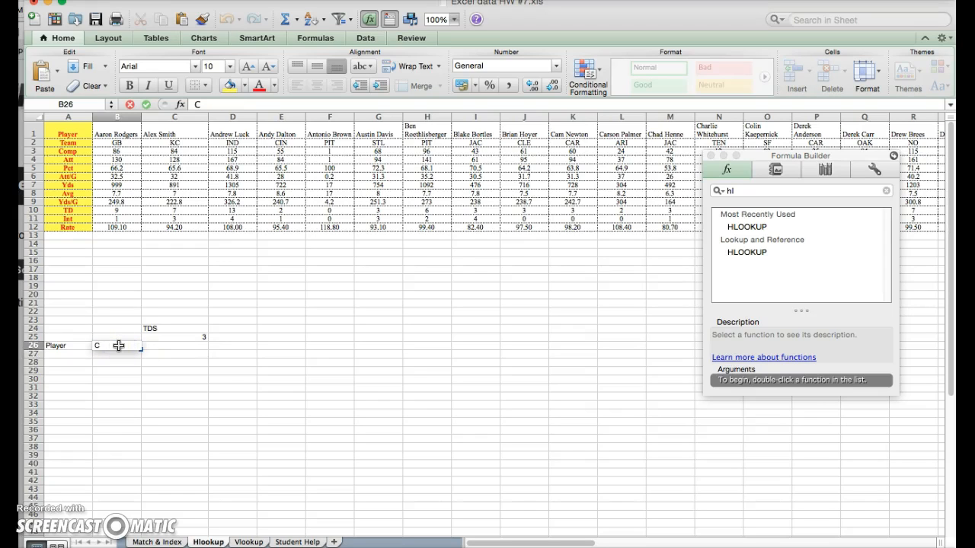
{"action": "type", "text": "am Newtons"}
{"action": "key", "text": "Return"}
Correct the name to Cam Newton, then enter Drew Brees so C25 returns 7.
{"action": "double_click", "coordinate": [130, 345]}
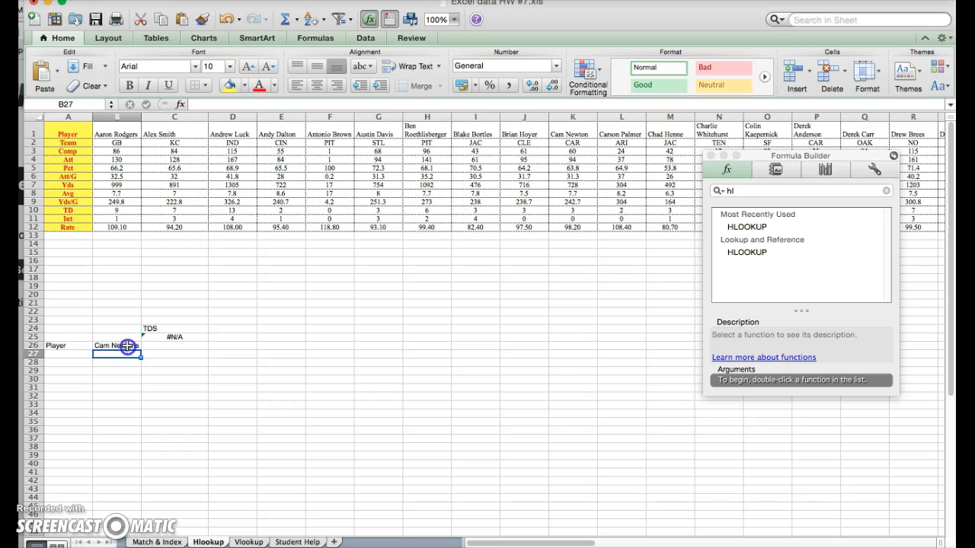
{"action": "left_click", "coordinate": [138, 347]}
{"action": "key", "text": "BackSpace"}
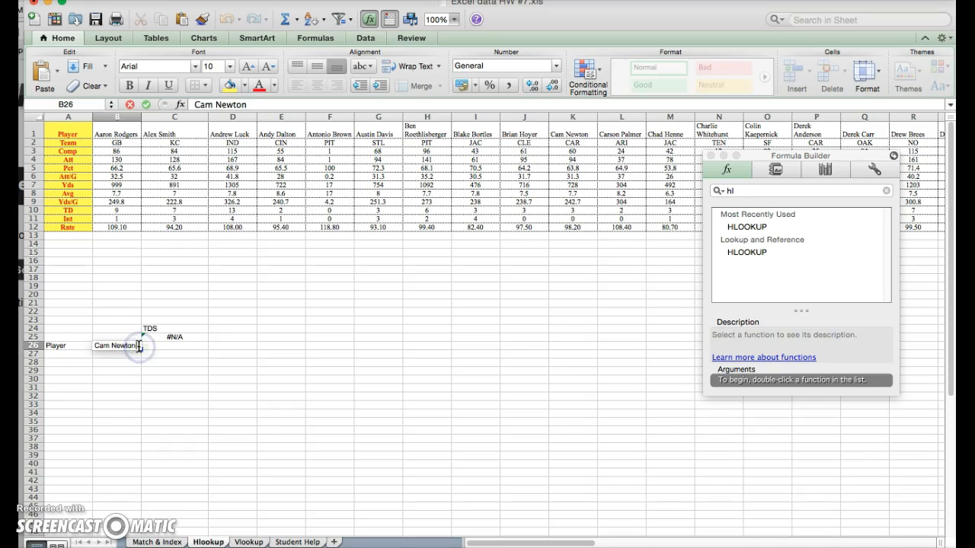
{"action": "key", "text": "Return"}
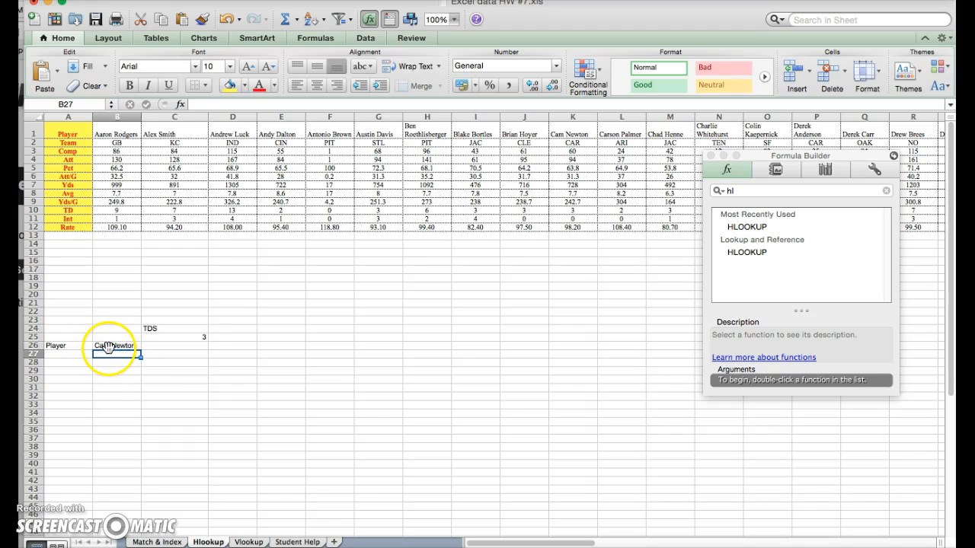
{"action": "left_click", "coordinate": [108, 346]}
{"action": "type", "text": "Drew"}
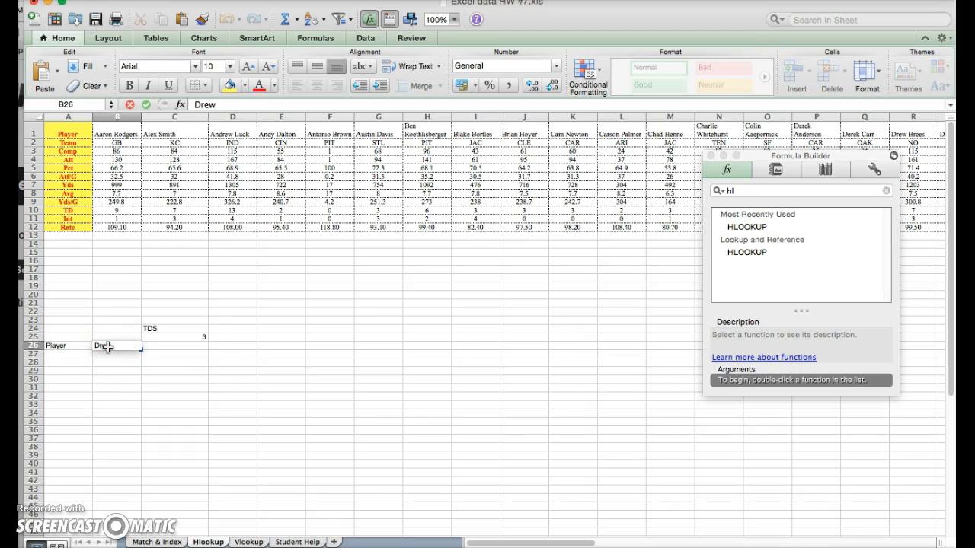
{"action": "type", "text": " Bees"}
{"action": "key", "text": "Return"}
{"action": "double_click", "coordinate": [114, 346]}
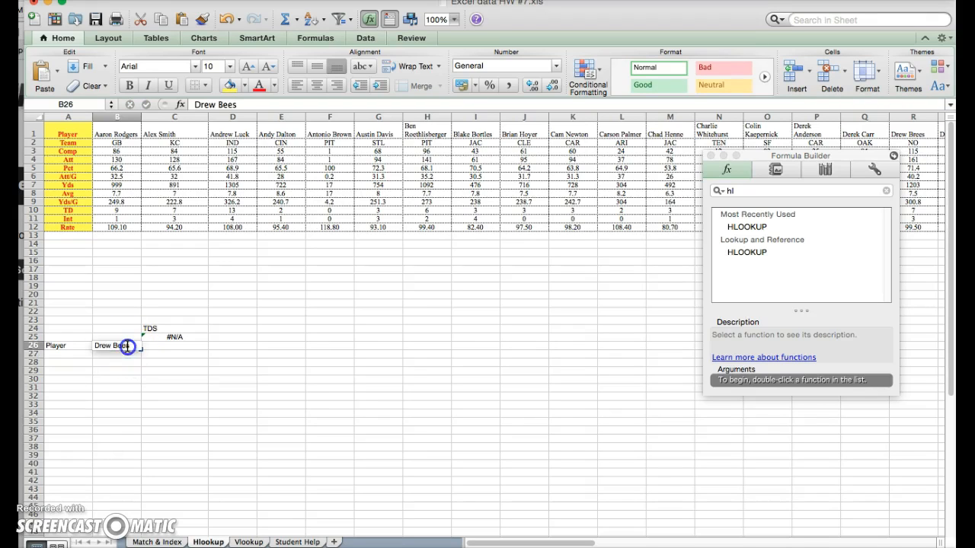
{"action": "type", "text": "r"}
{"action": "key", "text": "Return"}
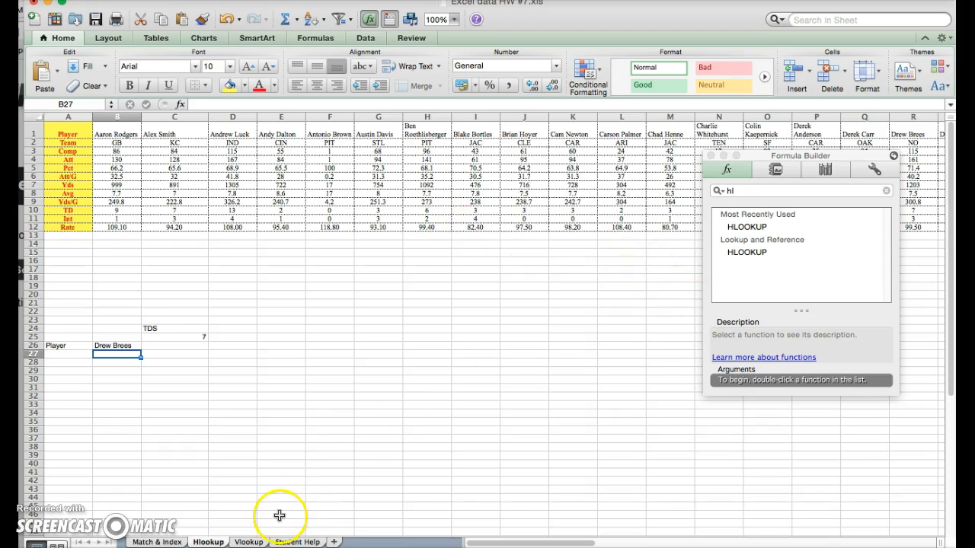
Move through the Vlookup and Hlookup tabs back to the Match & Index sheet.
{"action": "left_click", "coordinate": [252, 542]}
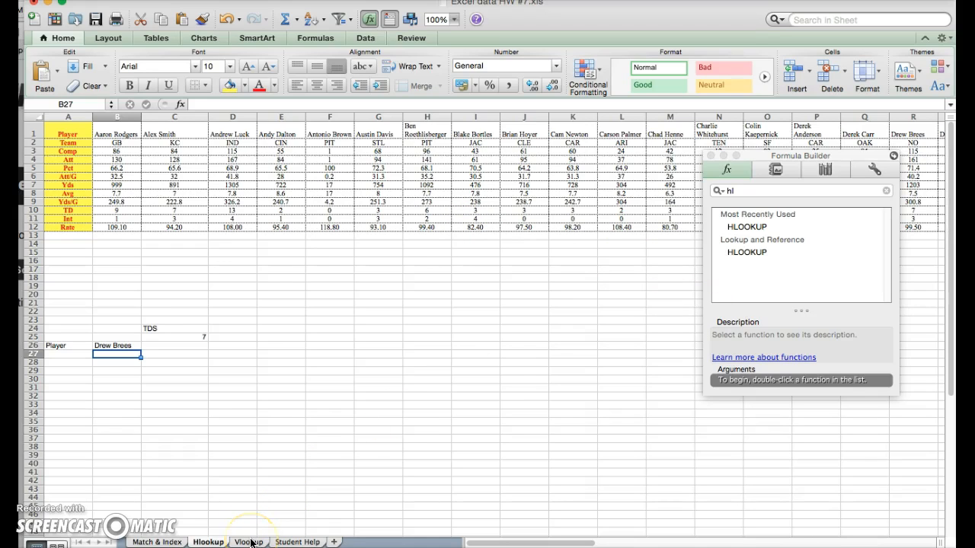
{"action": "left_click", "coordinate": [252, 543]}
{"action": "left_click", "coordinate": [190, 531]}
{"action": "left_click", "coordinate": [204, 541]}
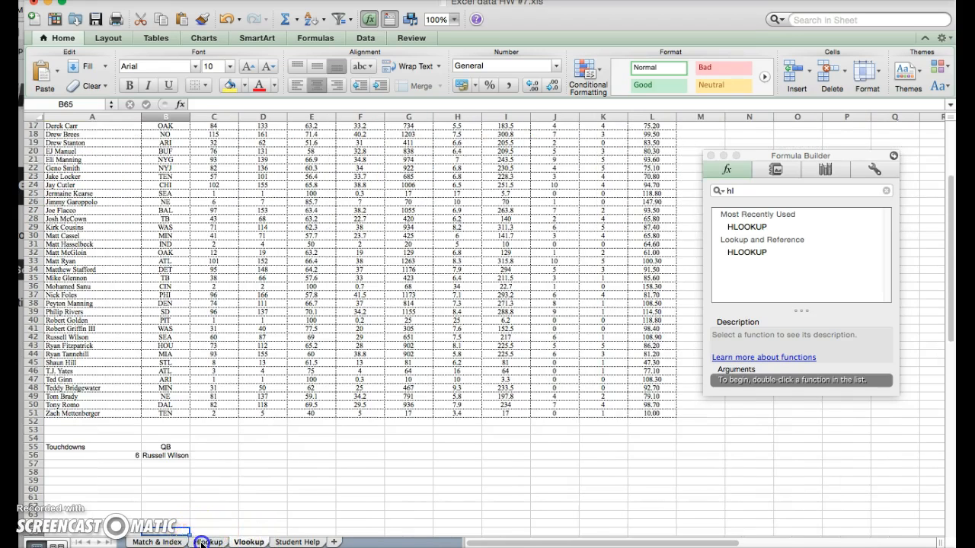
{"action": "left_click", "coordinate": [158, 542]}
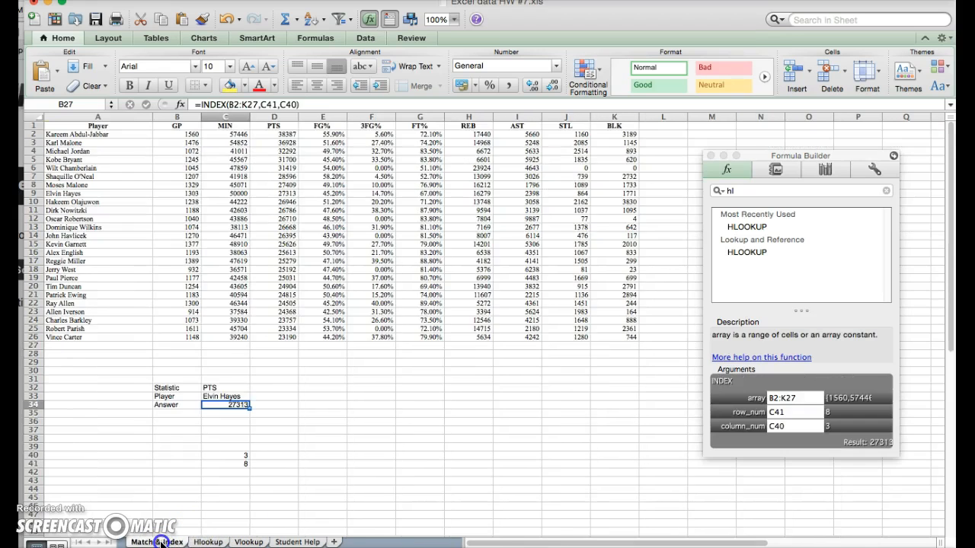